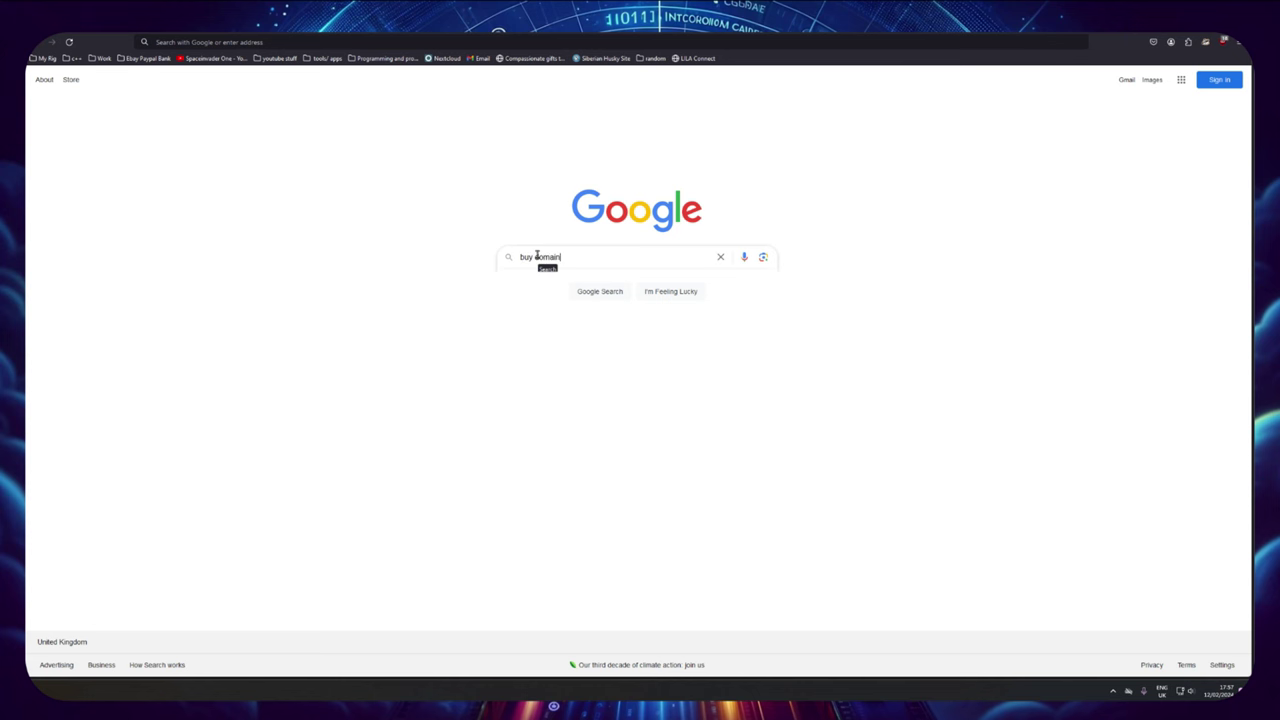
Step: Go to GoDaddy from the search results and look up my-domain.uk
{"action": "key", "text": "Return"}
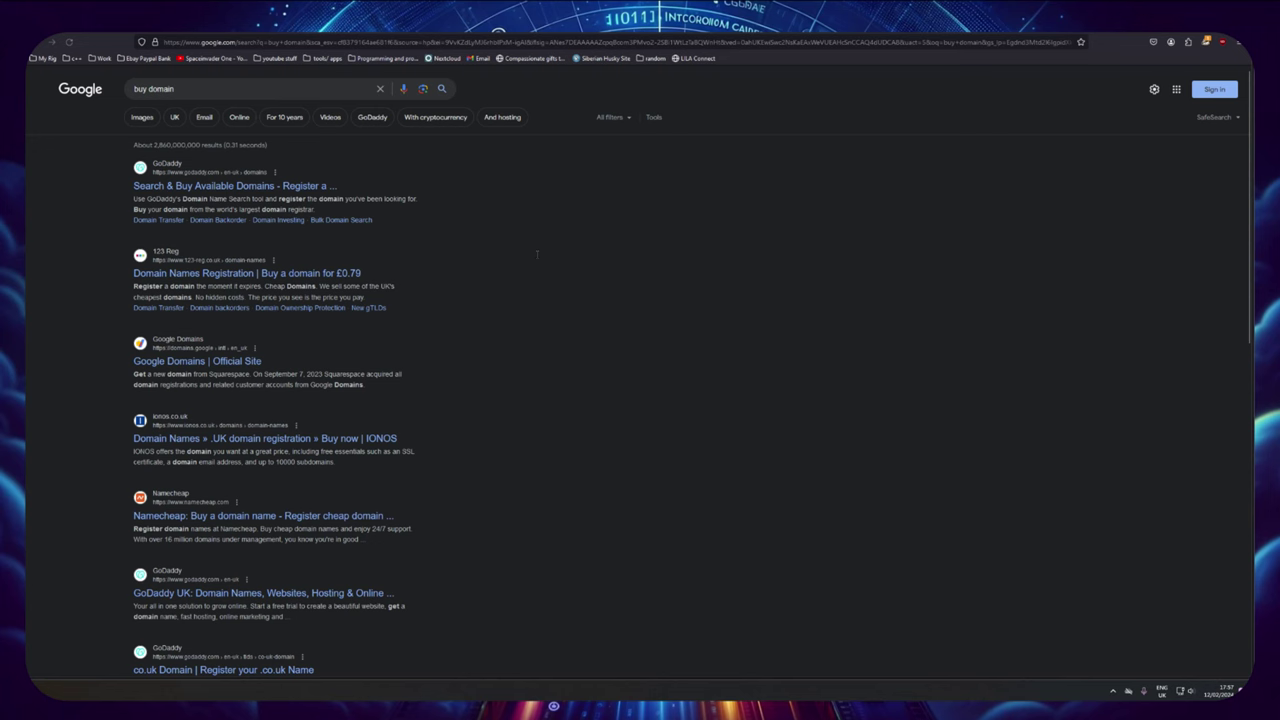
{"action": "left_click", "coordinate": [218, 188]}
{"action": "left_click", "coordinate": [148, 301]}
{"action": "type", "text": "my-domain.uk"}
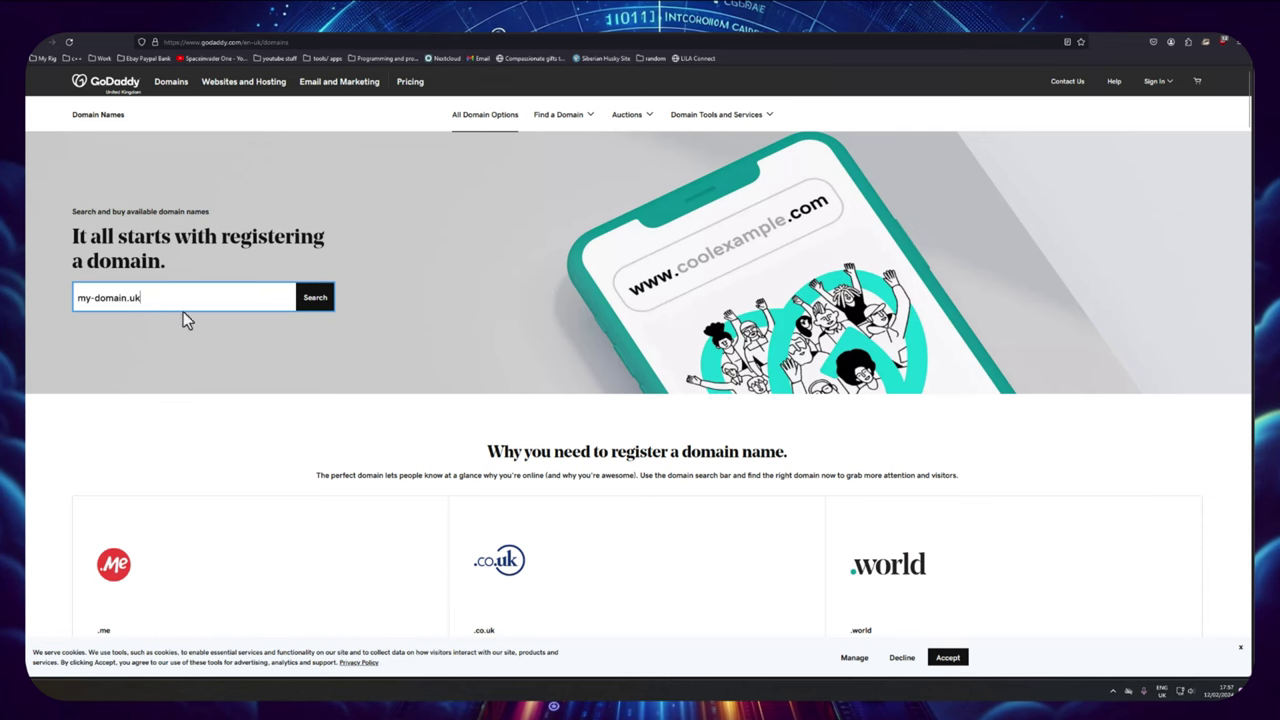
{"action": "key", "text": "Return"}
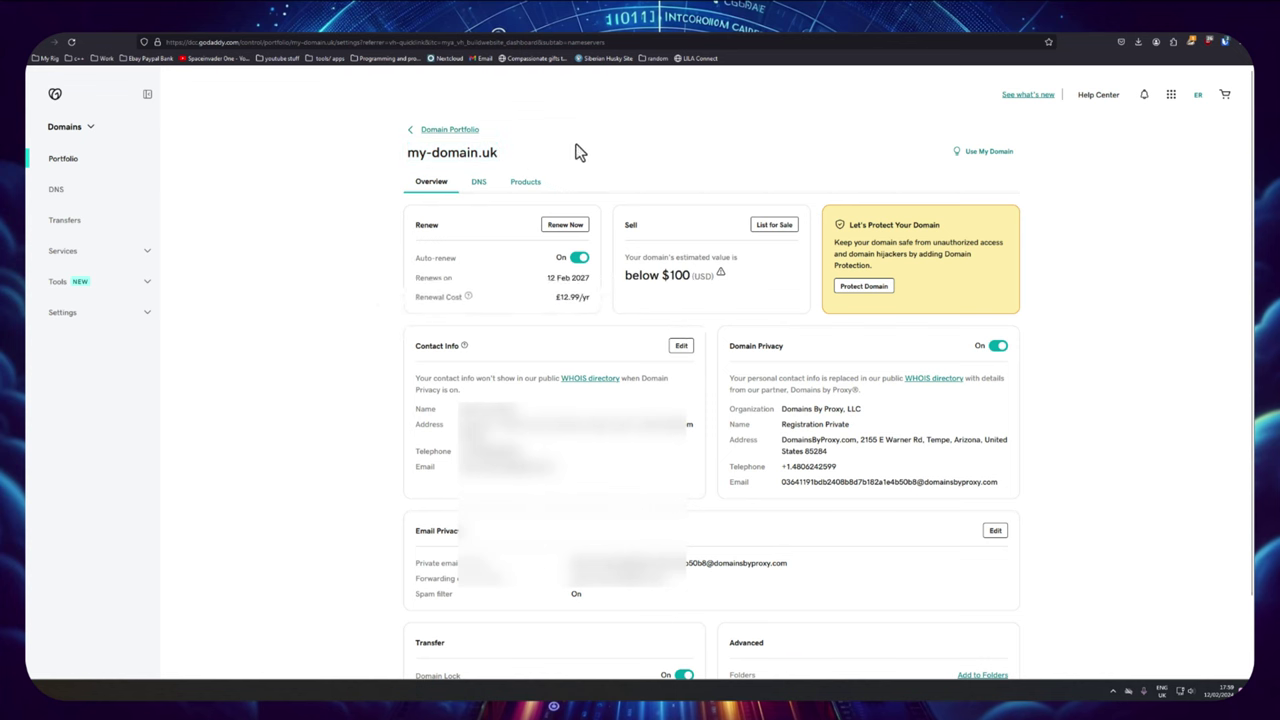
Step: Review my-domain.uk's DNS records and default nameservers, then dismiss the info popup
{"action": "left_click", "coordinate": [479, 185]}
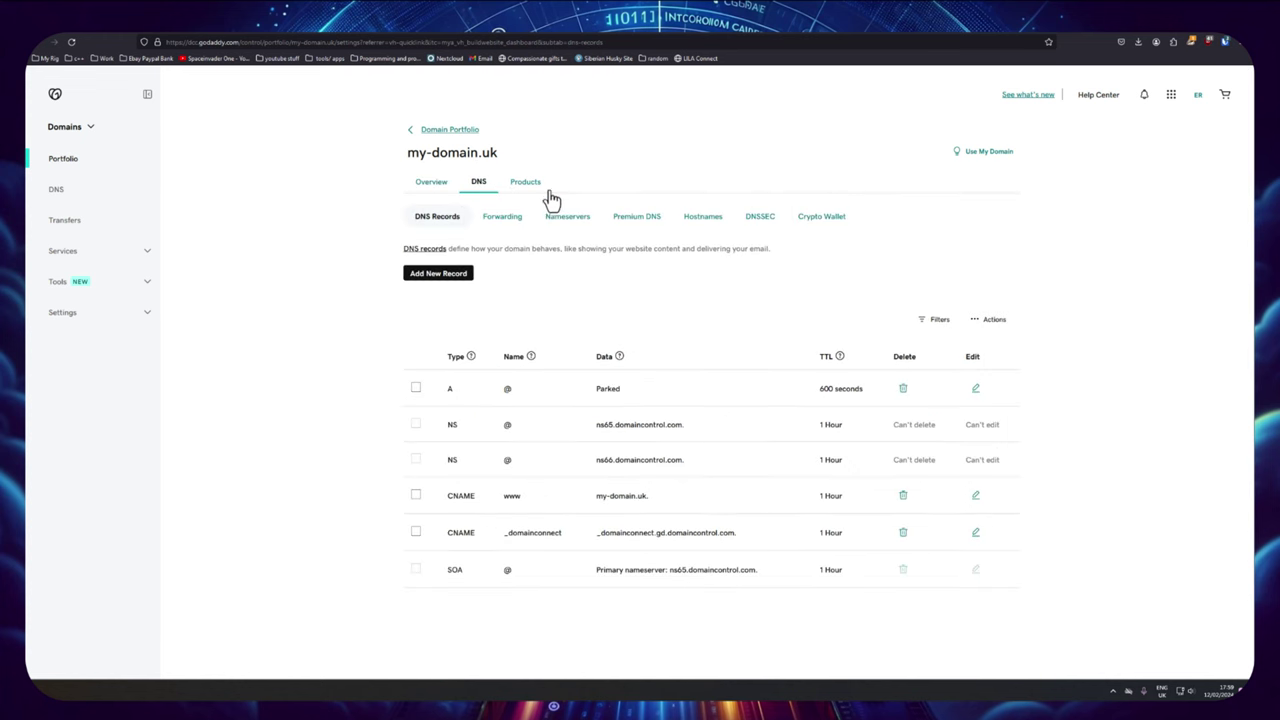
{"action": "left_click", "coordinate": [563, 222]}
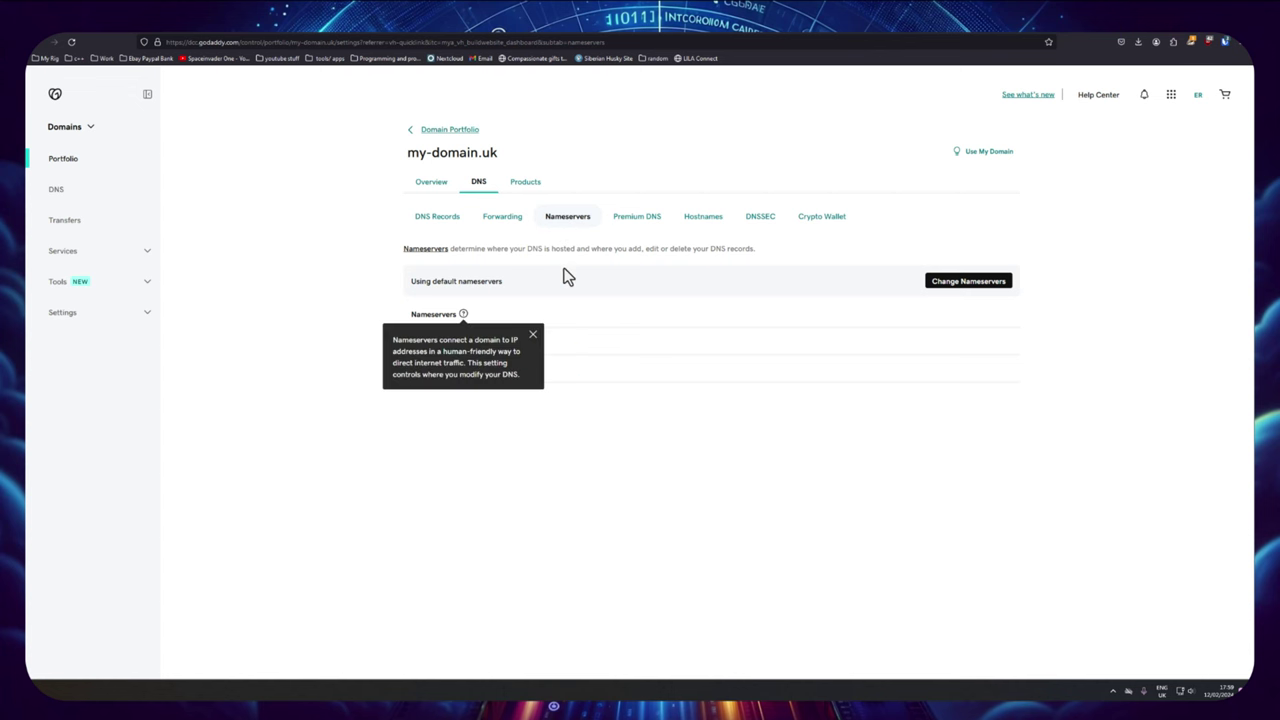
{"action": "left_click", "coordinate": [565, 276]}
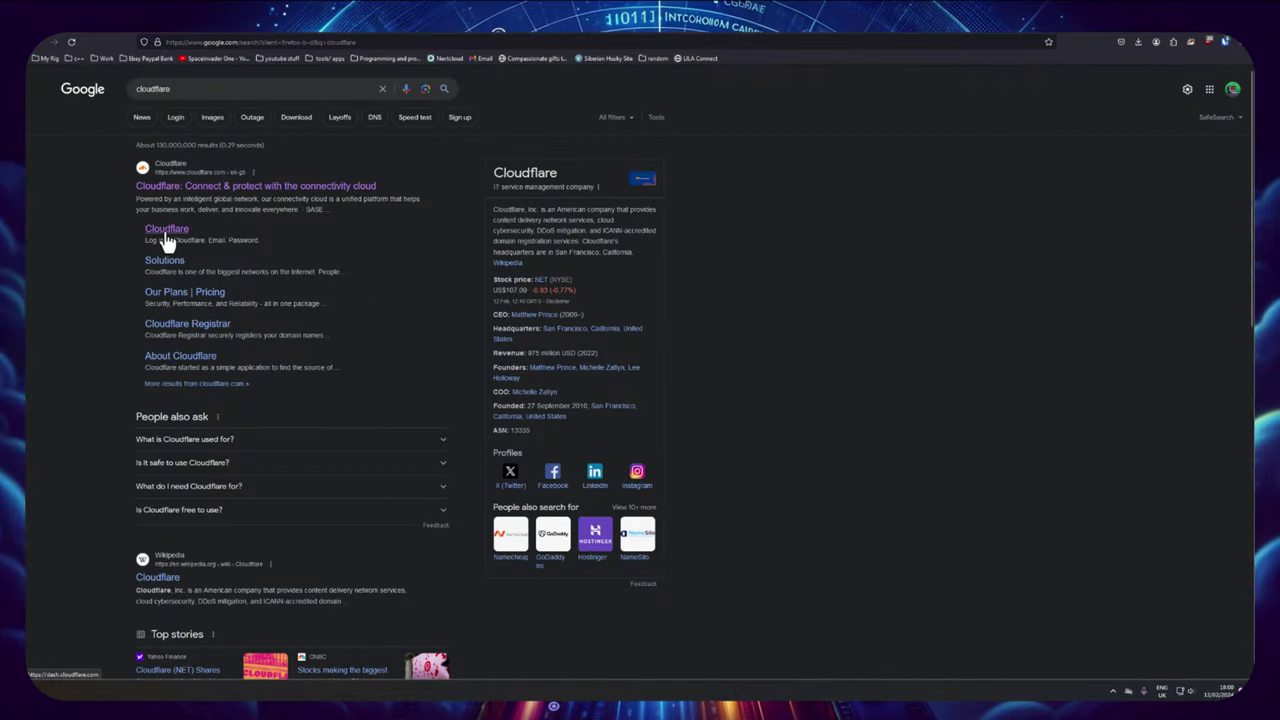
Step: Sign up for a new Cloudflare account with an e-mail address and password
{"action": "left_click", "coordinate": [166, 240]}
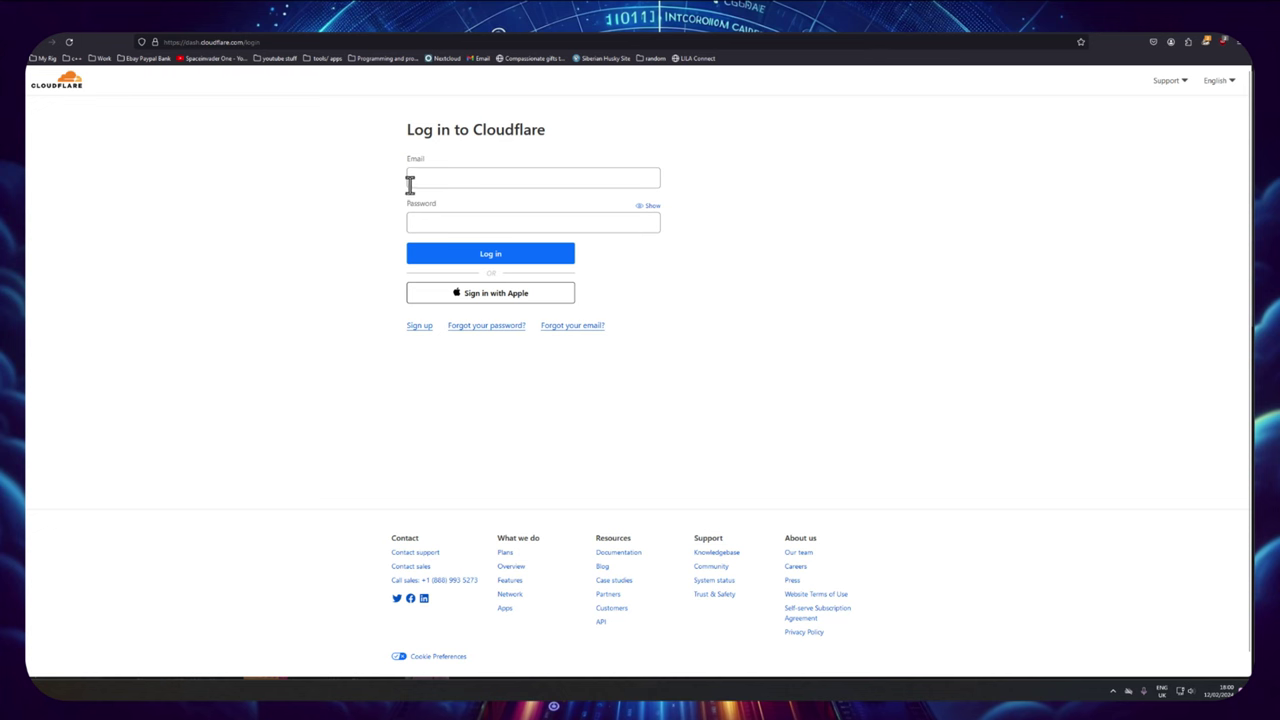
{"action": "left_click", "coordinate": [418, 327]}
{"action": "left_click", "coordinate": [491, 178]}
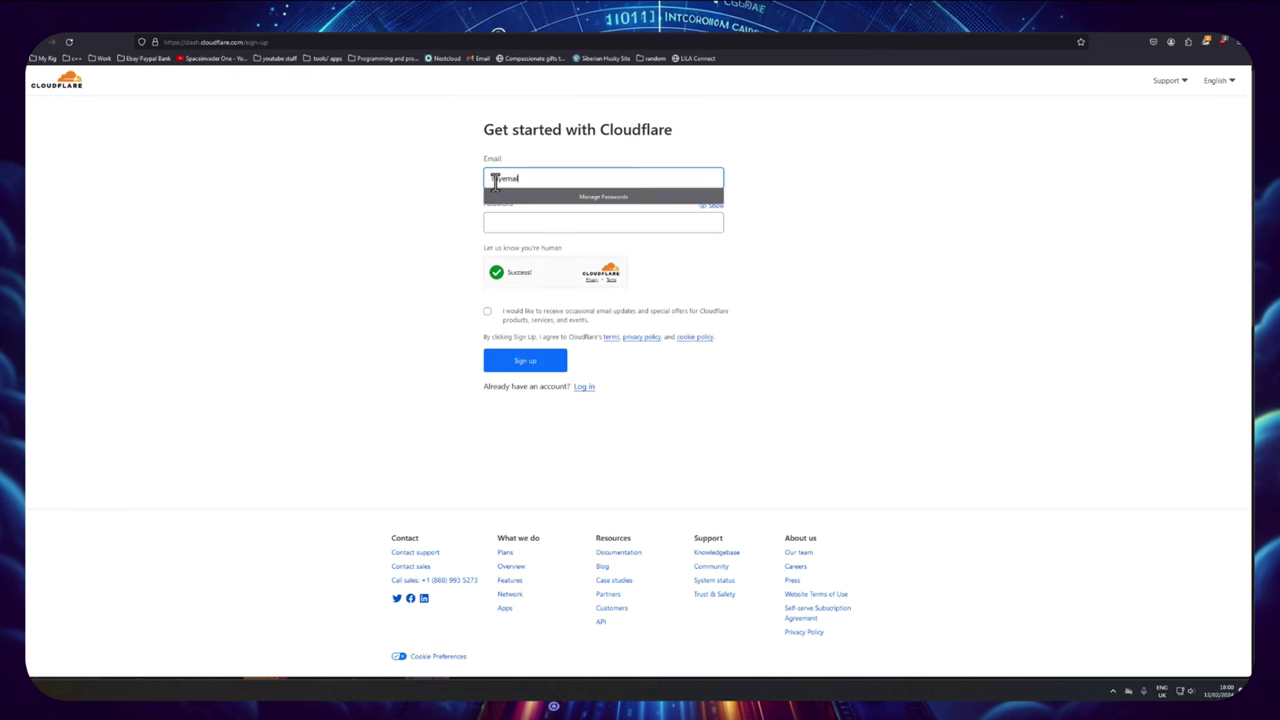
{"action": "left_click", "coordinate": [508, 219]}
{"action": "type", "text": "•••••••••••"}
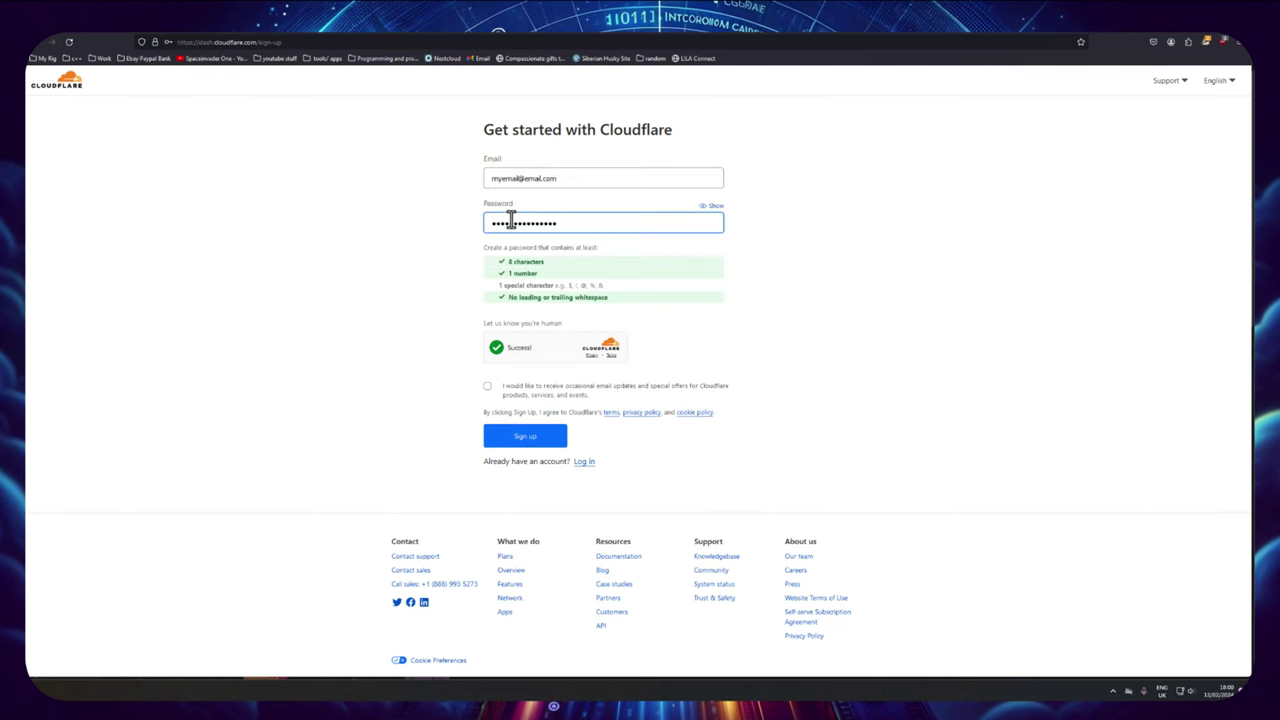
{"action": "type", "text": "••"}
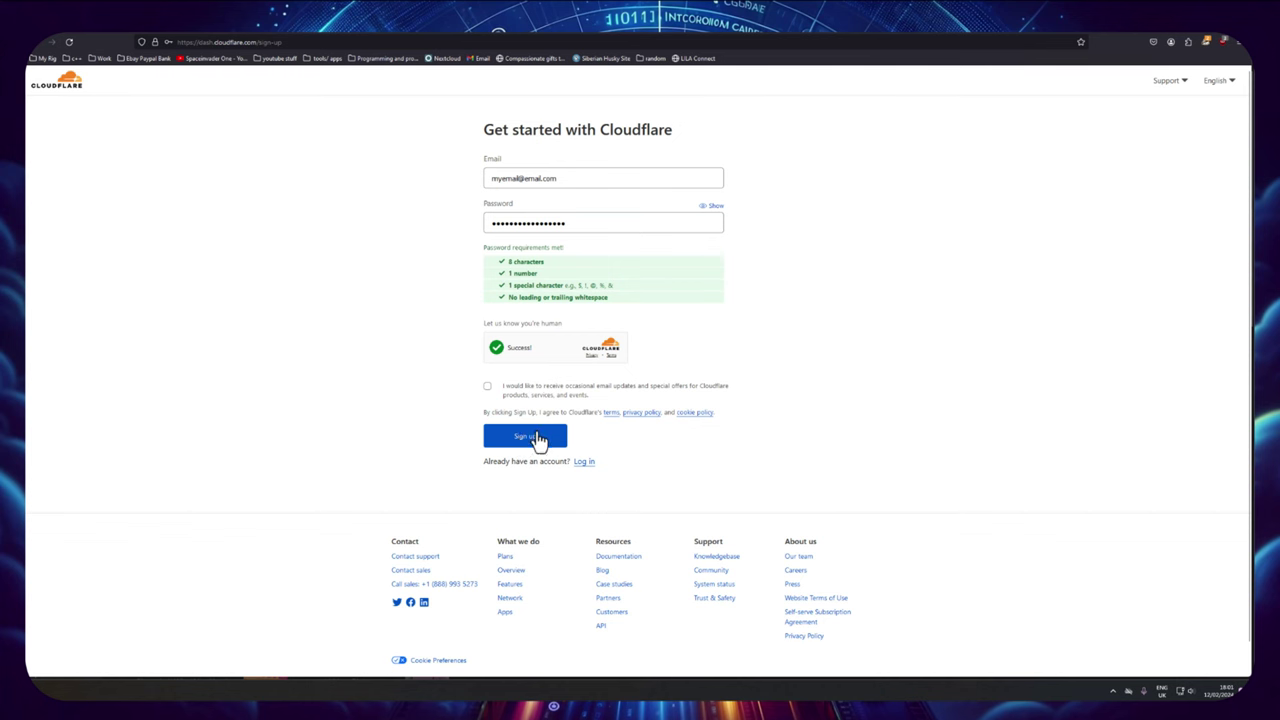
{"action": "left_click", "coordinate": [536, 437]}
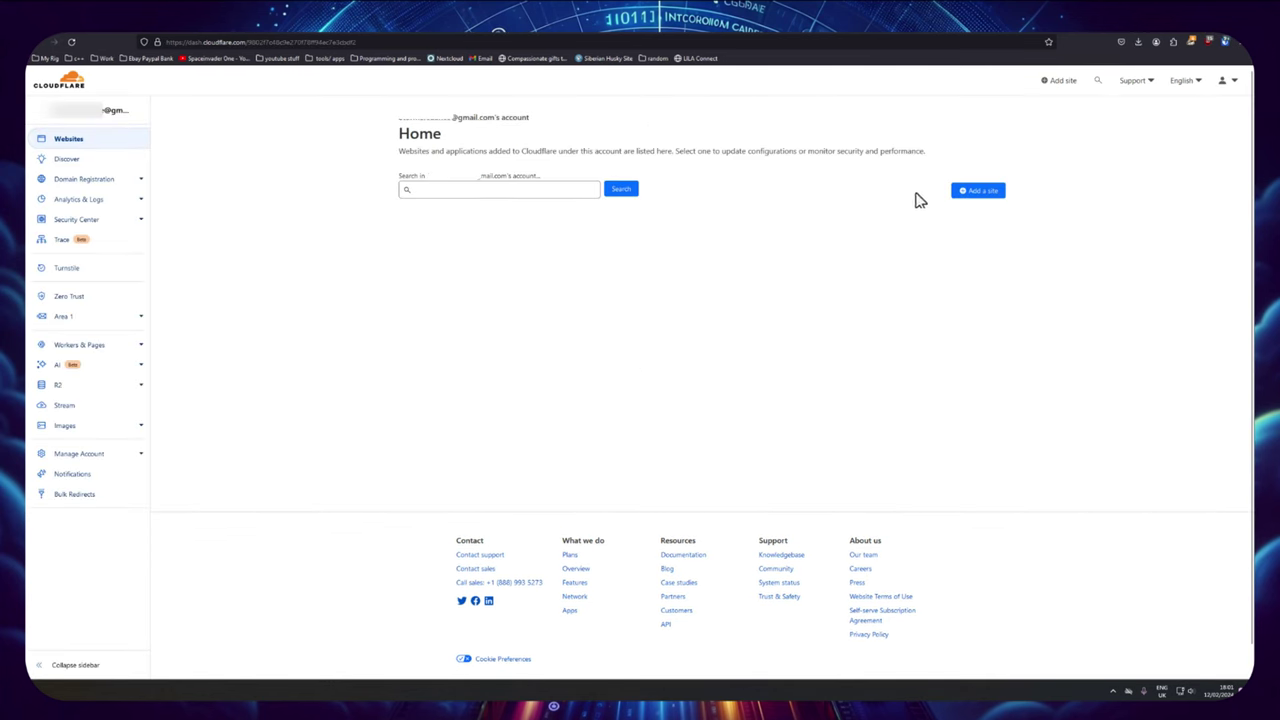
Step: Add my-domain.uk as a Cloudflare site and continue with the Free plan
{"action": "left_click", "coordinate": [971, 192]}
{"action": "type", "text": "my"}
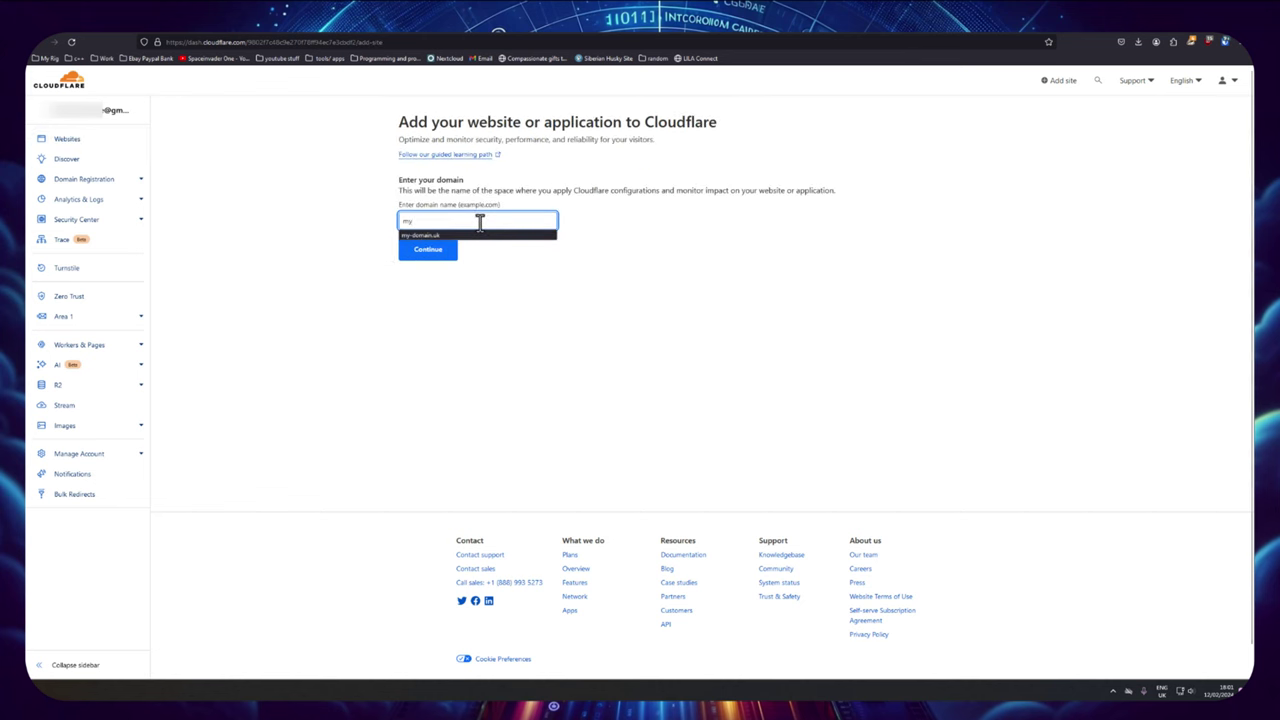
{"action": "type", "text": "-domain.uk"}
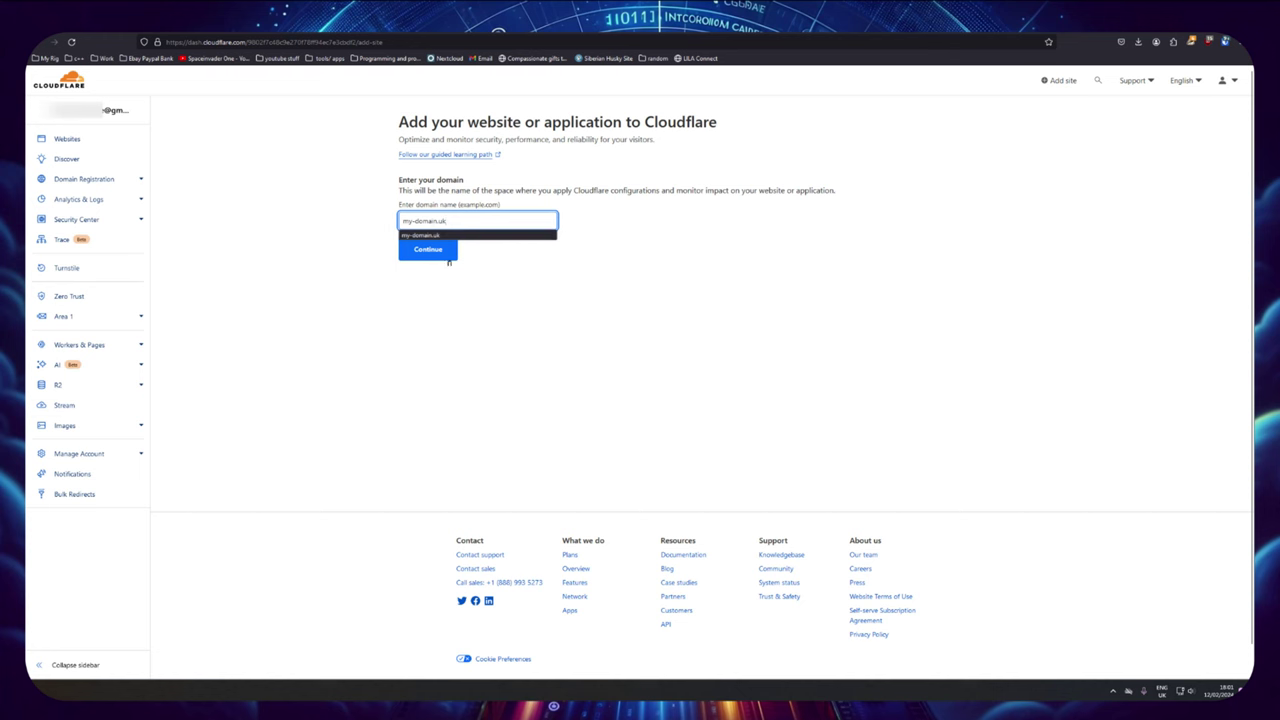
{"action": "left_click", "coordinate": [448, 256]}
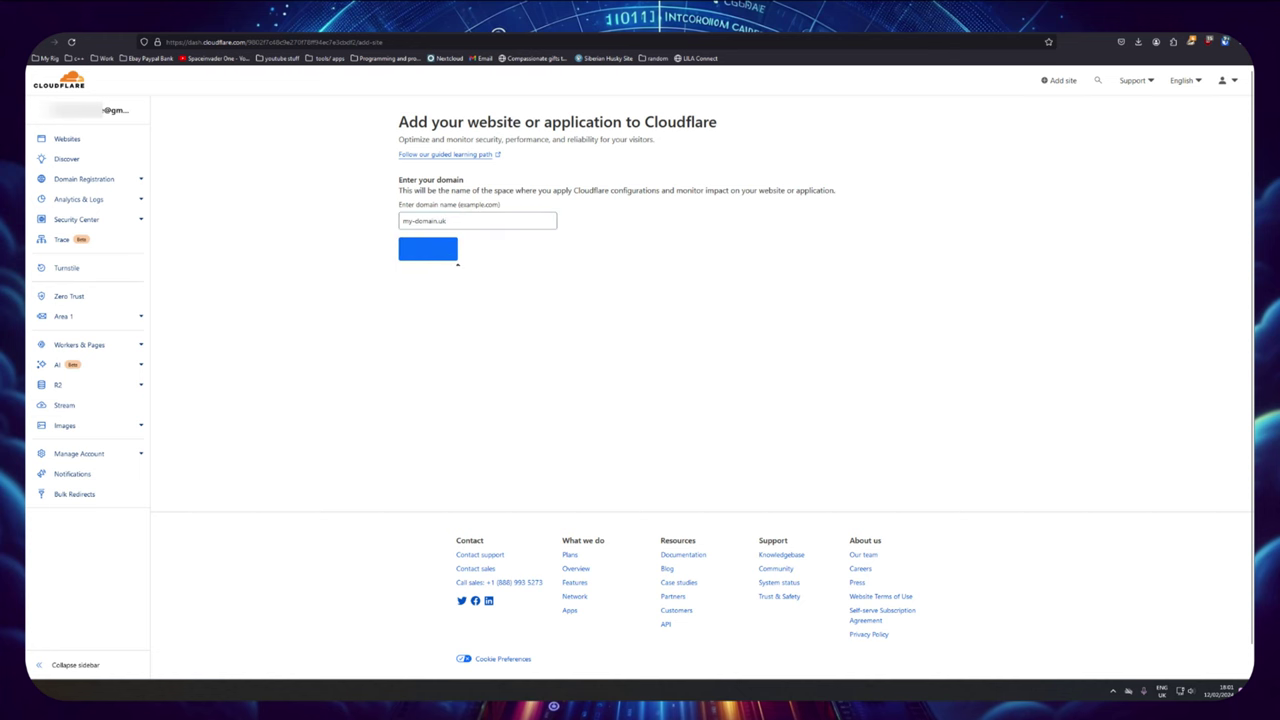
{"action": "scroll", "coordinate": [560, 265], "scroll_direction": "down", "scroll_amount": 1}
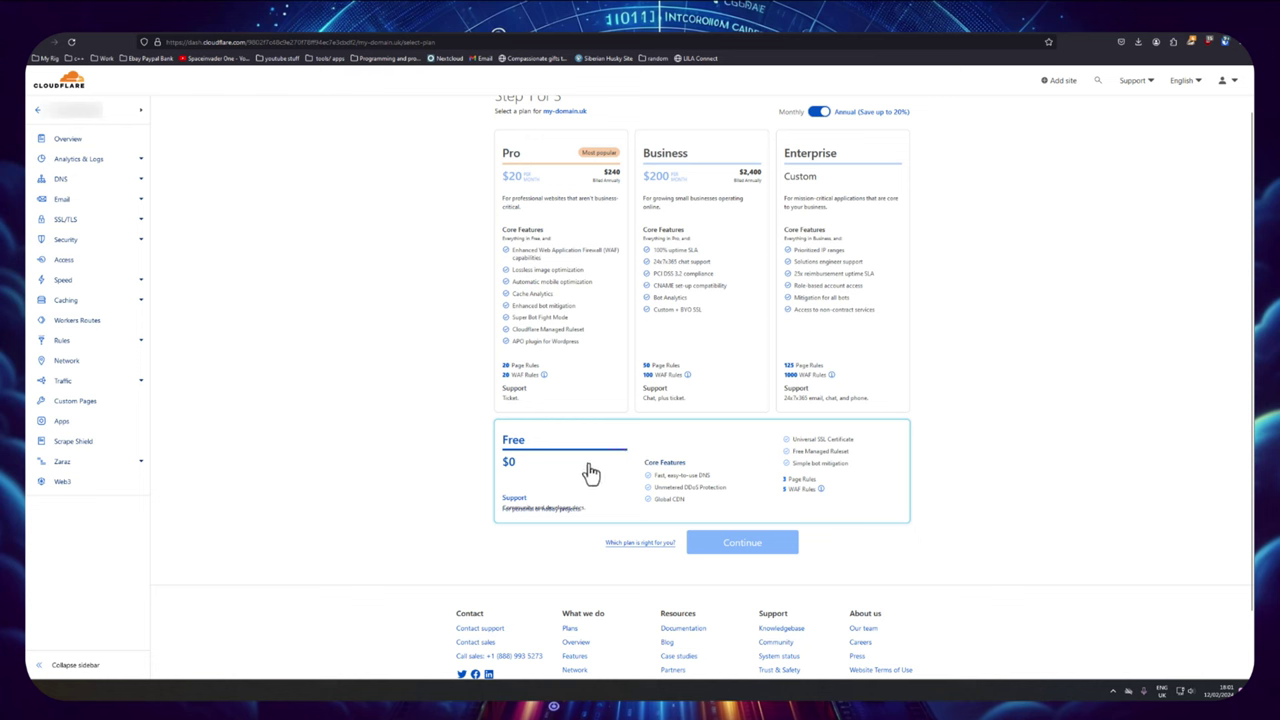
{"action": "left_click", "coordinate": [591, 473]}
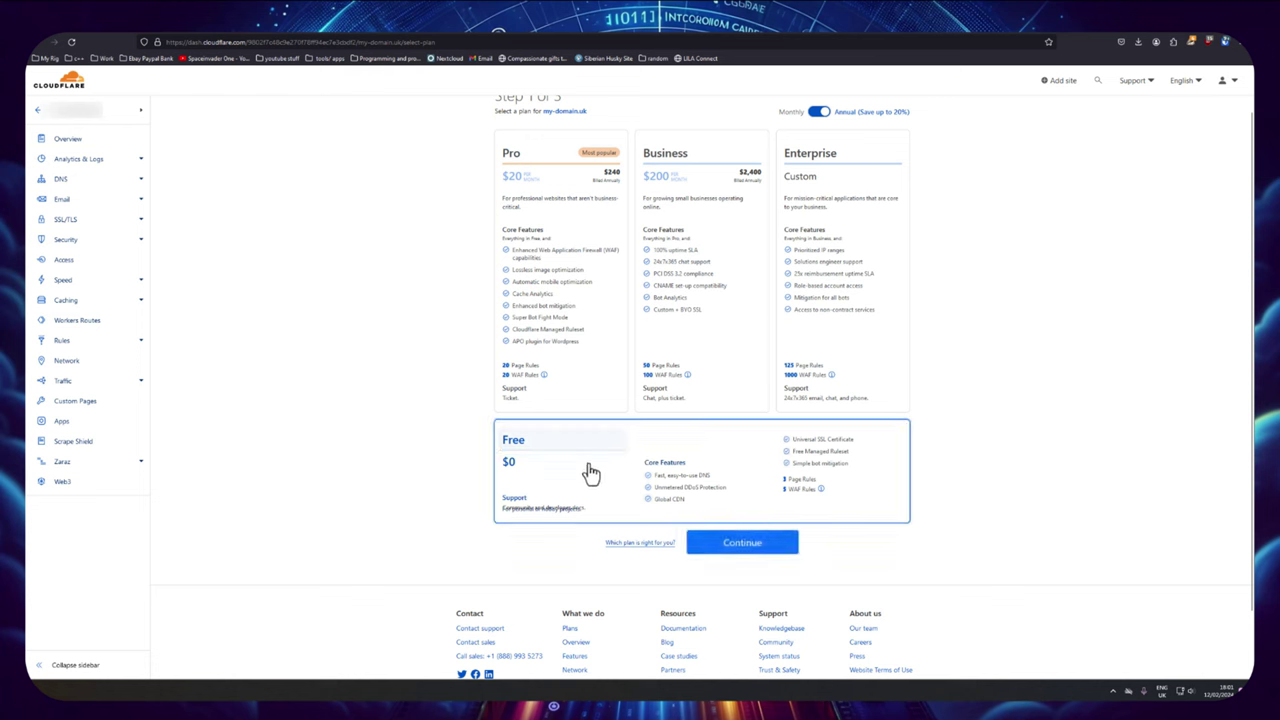
{"action": "left_click", "coordinate": [741, 550]}
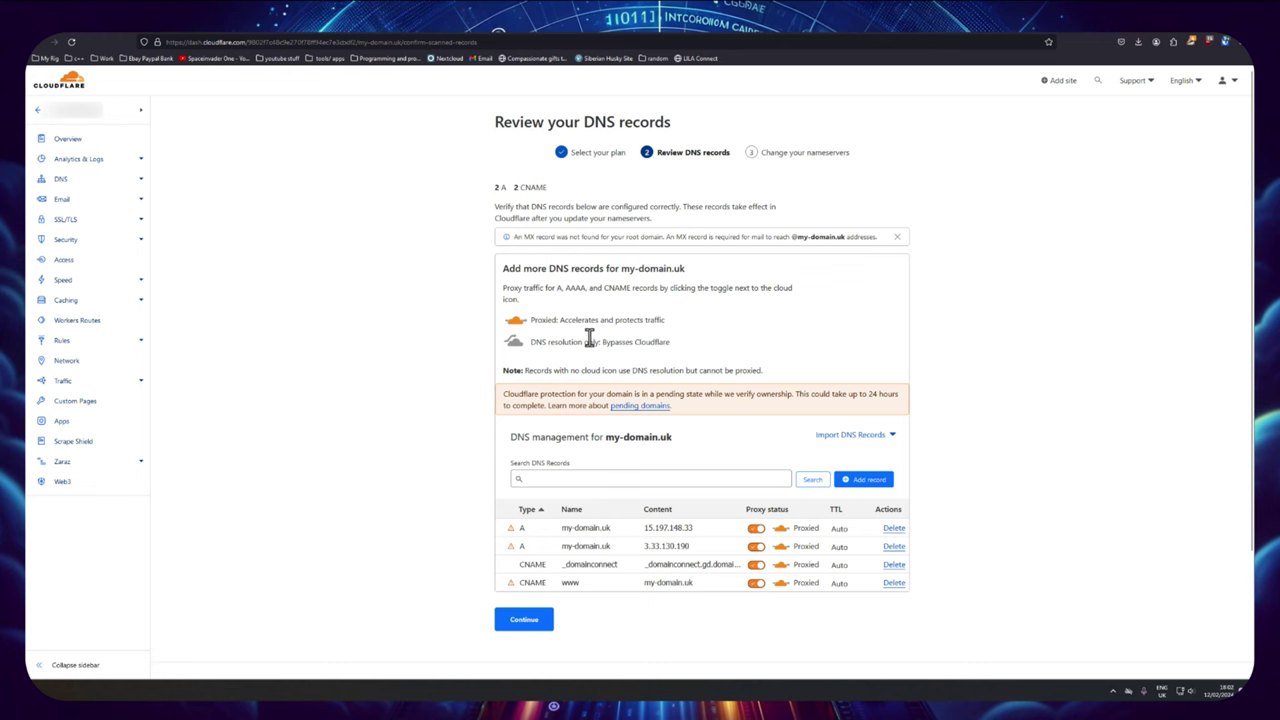
Step: Accept the scanned A and CNAME records and copy the hugh.ns Cloudflare nameserver
{"action": "scroll", "coordinate": [590, 338], "scroll_direction": "down", "scroll_amount": 1}
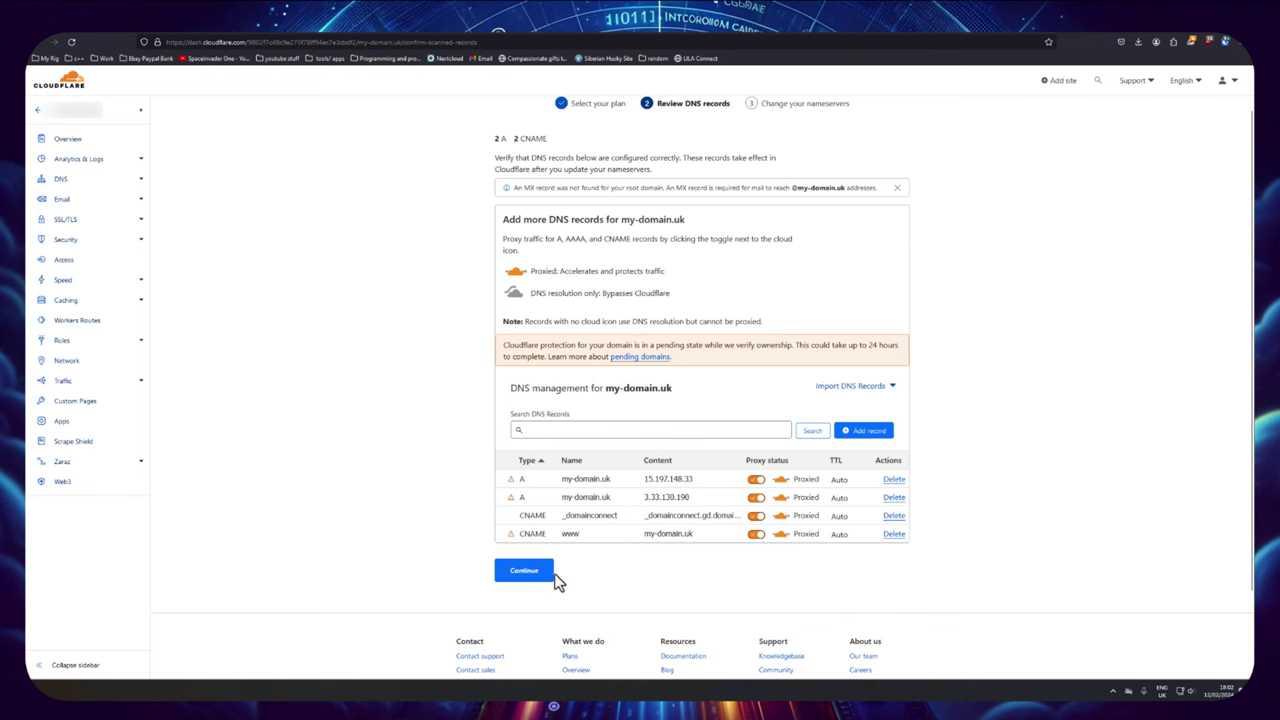
{"action": "left_click", "coordinate": [527, 577]}
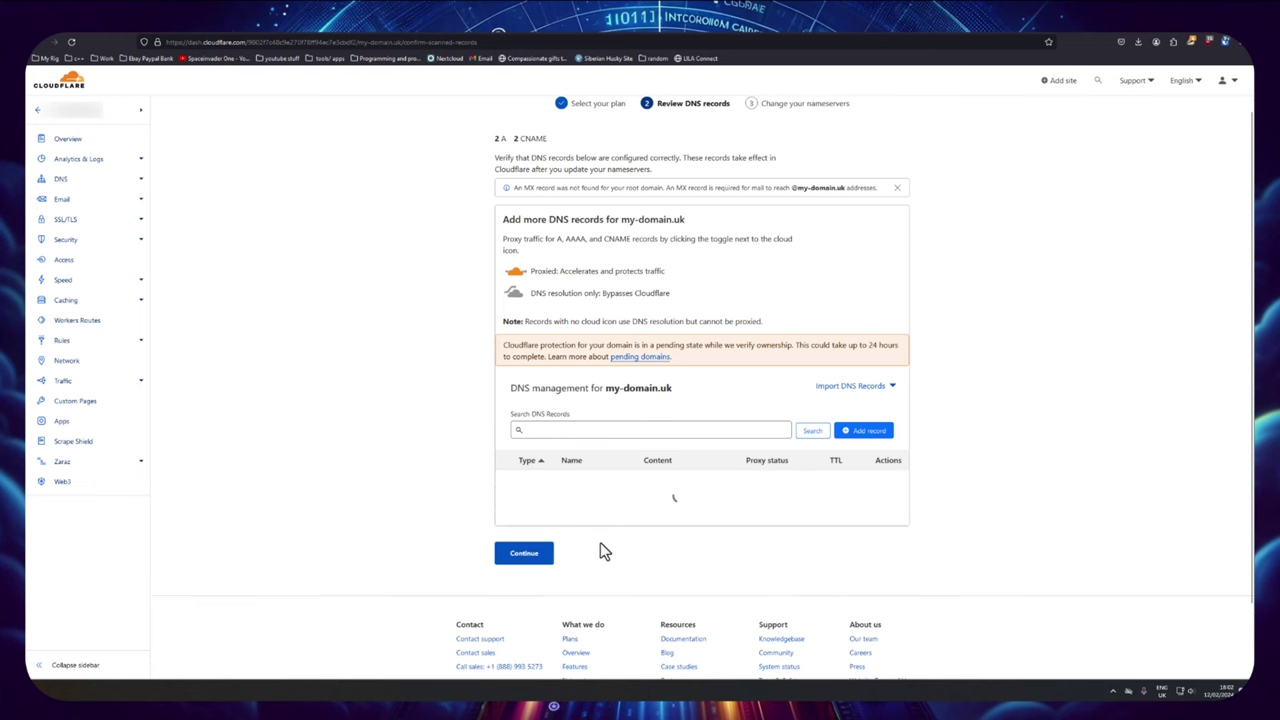
{"action": "scroll", "coordinate": [640, 580], "scroll_direction": "down", "scroll_amount": 2}
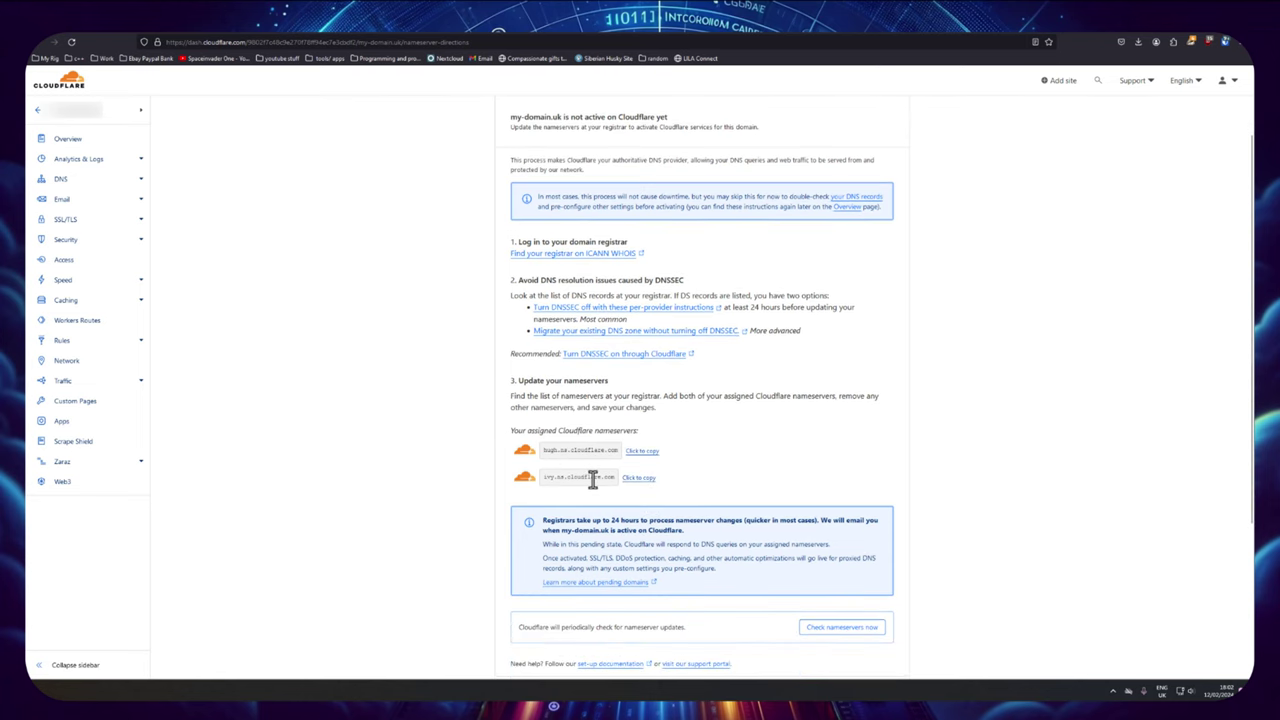
{"action": "left_click", "coordinate": [640, 452]}
Step: In GoDaddy, switch to custom nameservers and paste hugh.ns.cloudflare.com as Nameserver 1
{"action": "key", "text": "ctrl+Tab"}
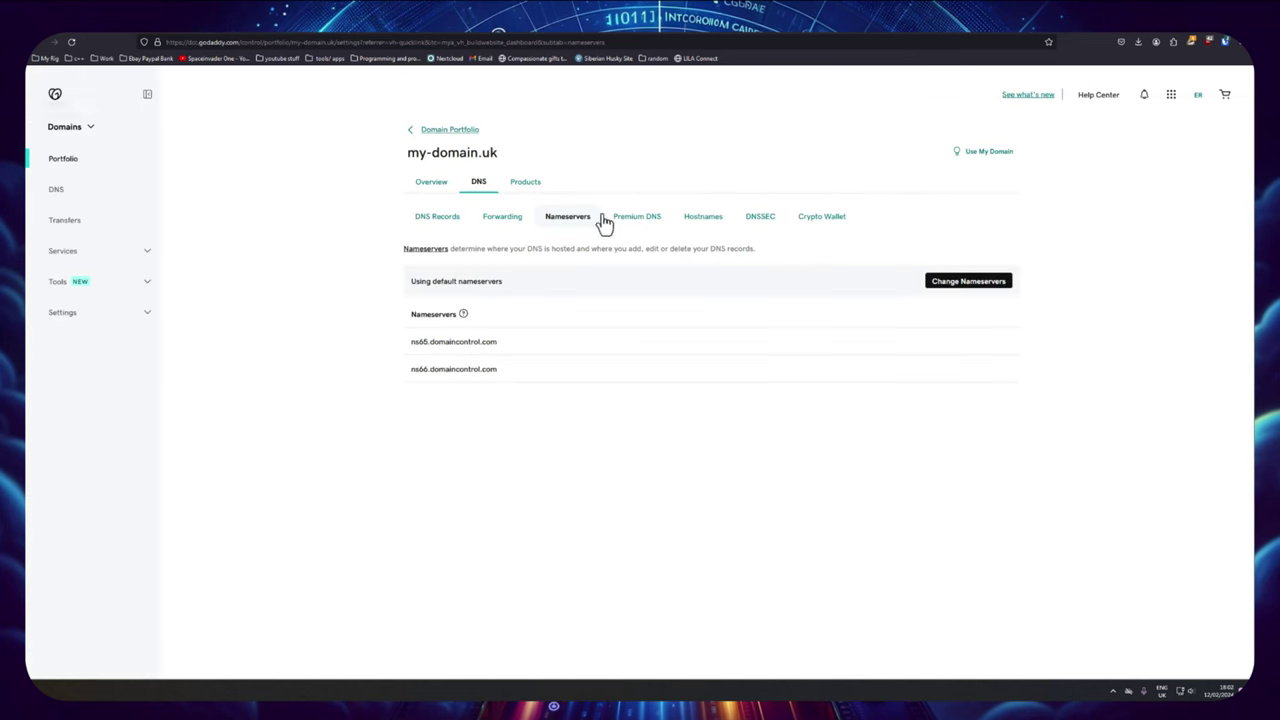
{"action": "left_click", "coordinate": [959, 292]}
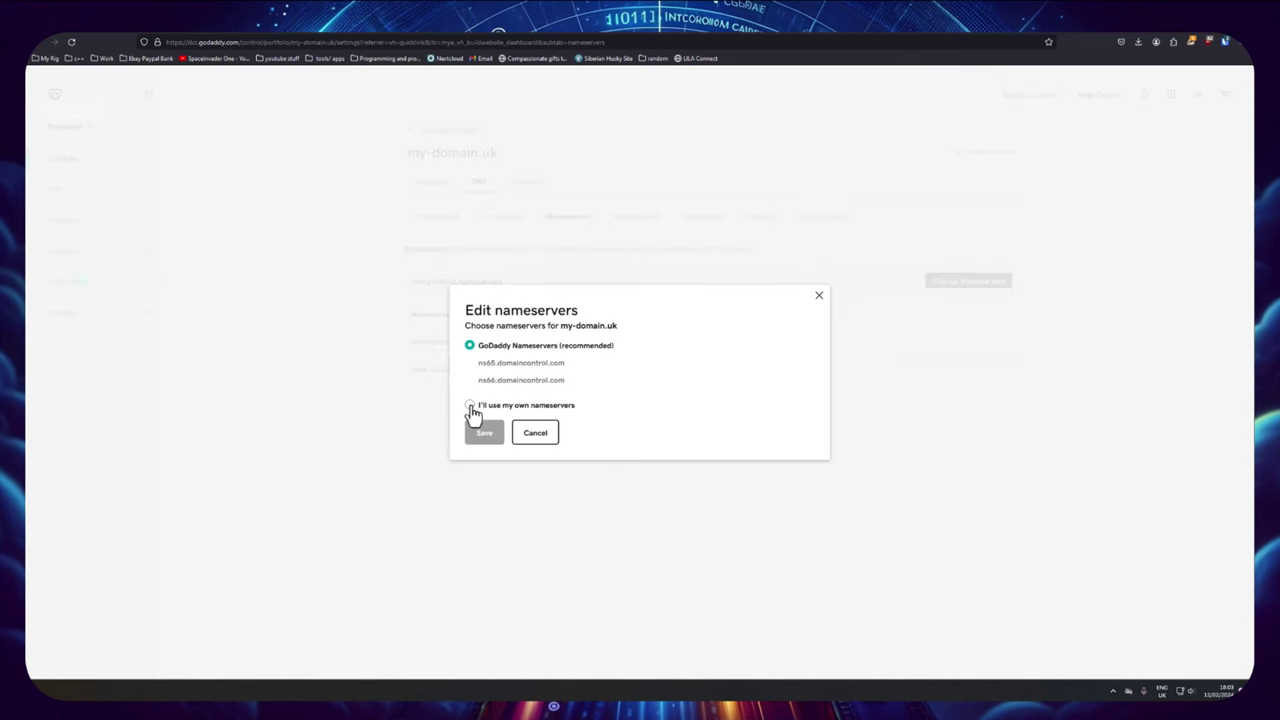
{"action": "left_click", "coordinate": [470, 406]}
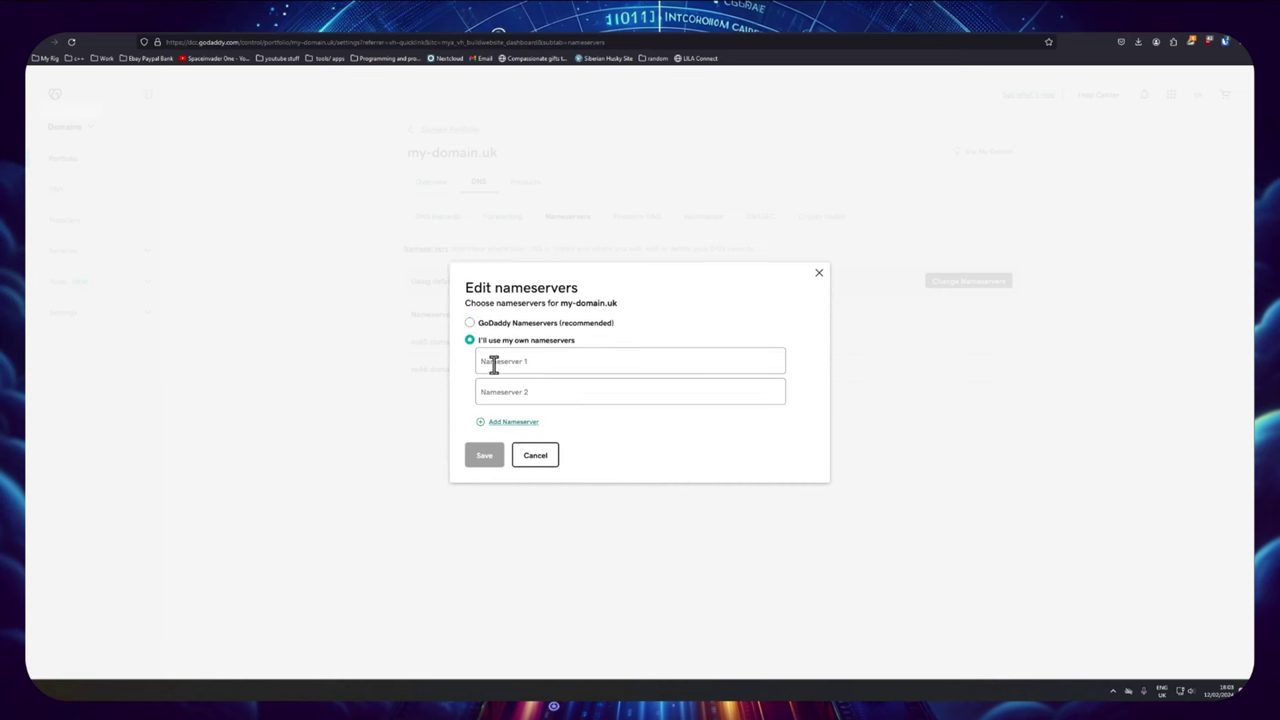
{"action": "left_click", "coordinate": [493, 365]}
{"action": "key", "text": "ctrl+v"}
Step: Copy ivy.ns.cloudflare.com into Nameserver 2 and save the nameserver change
{"action": "left_click", "coordinate": [445, 27]}
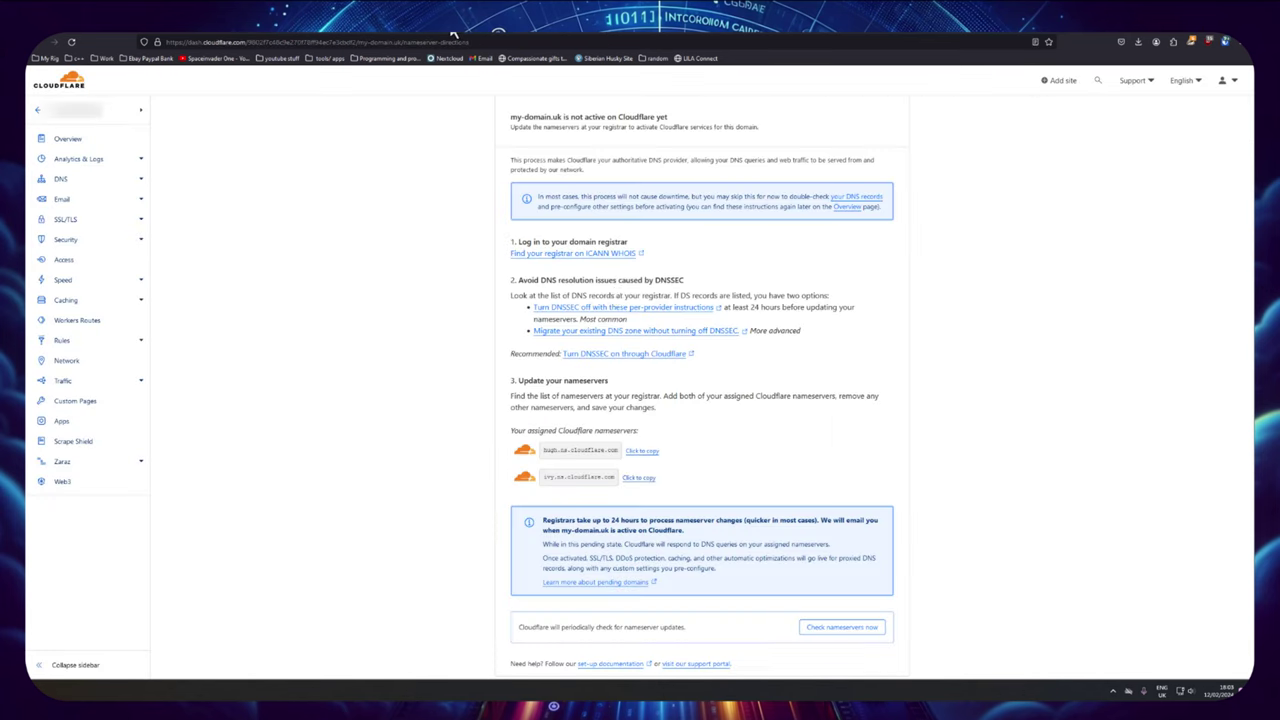
{"action": "left_click", "coordinate": [640, 478]}
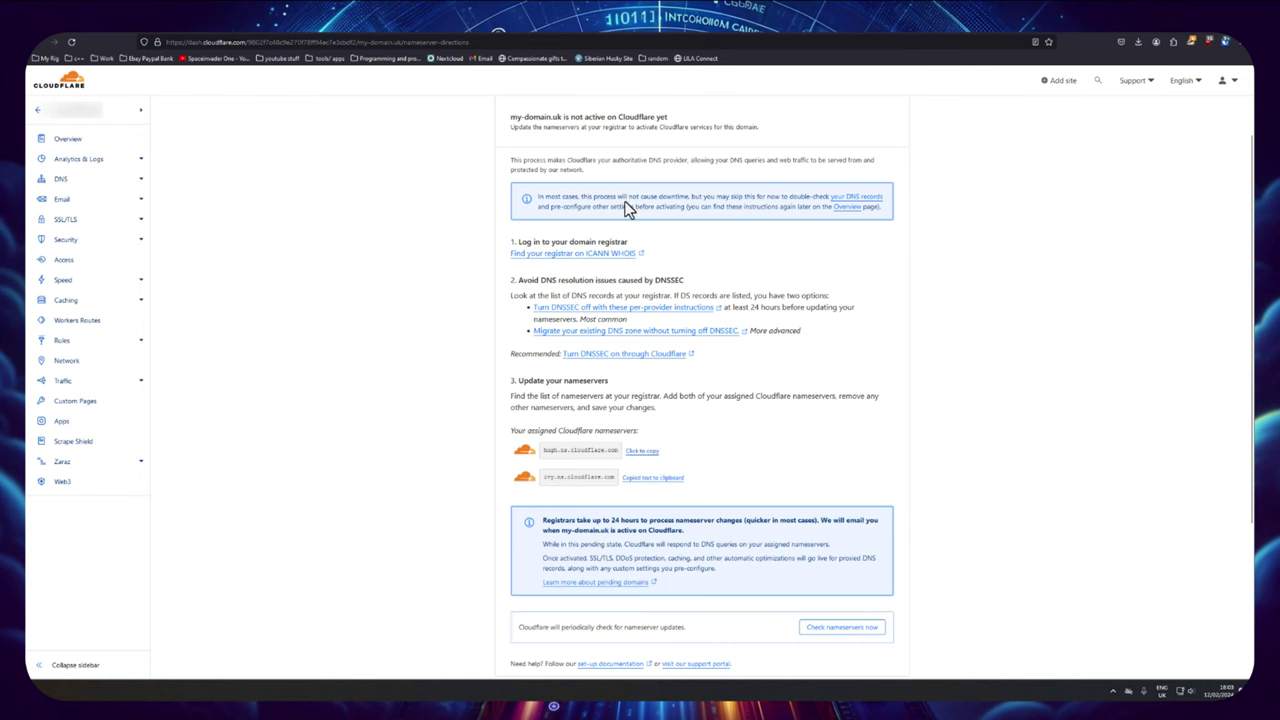
{"action": "left_click", "coordinate": [538, 24]}
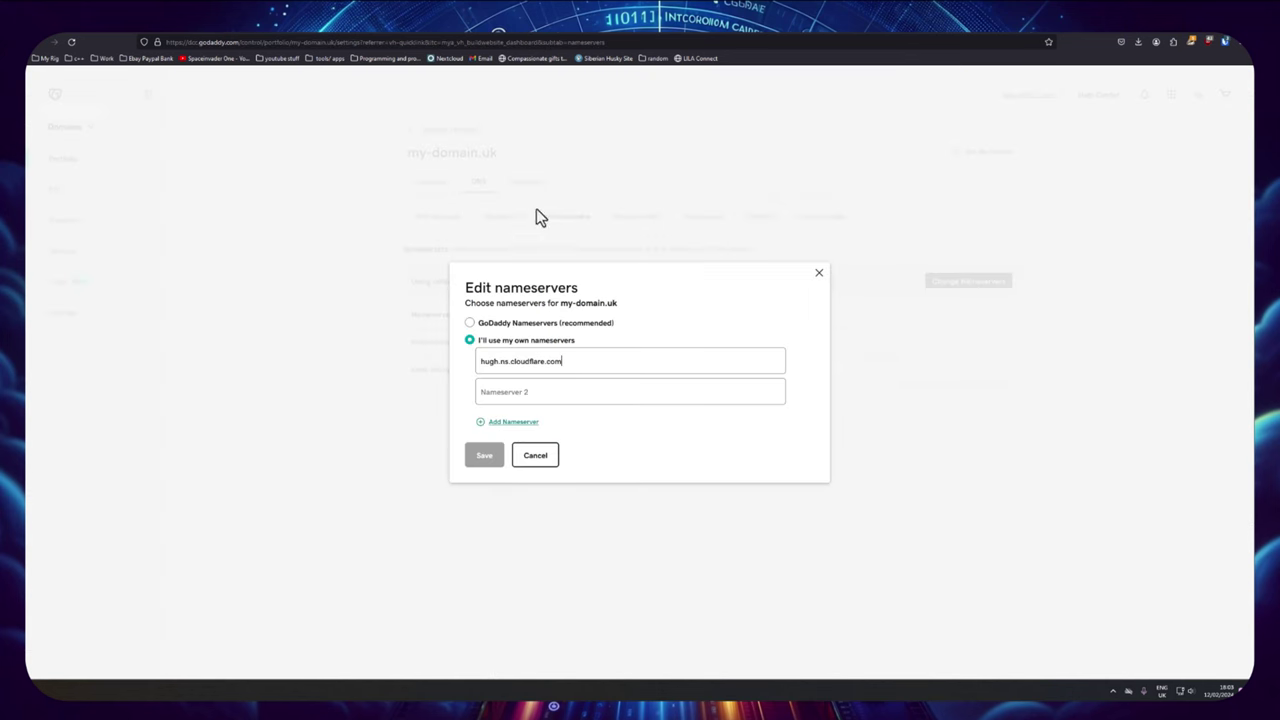
{"action": "left_click", "coordinate": [497, 391]}
{"action": "key", "text": "ctrl+v"}
{"action": "left_click", "coordinate": [484, 457]}
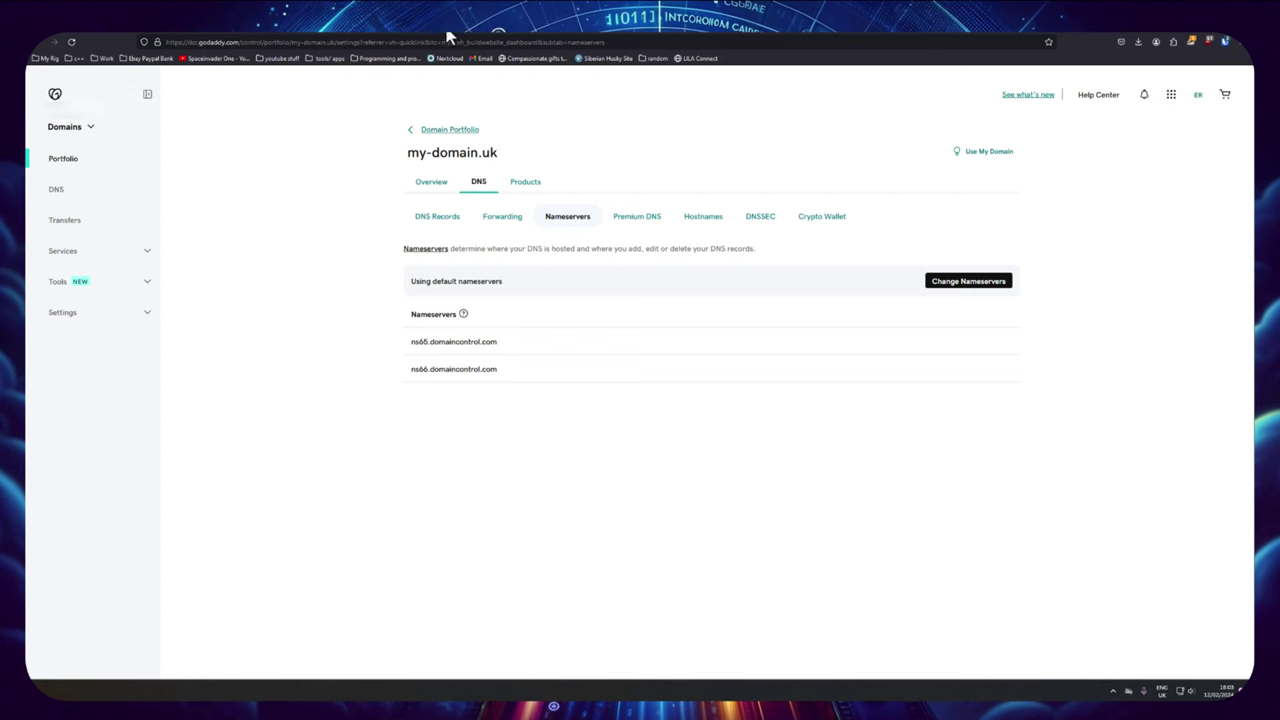
{"action": "key", "text": "ctrl+Tab"}
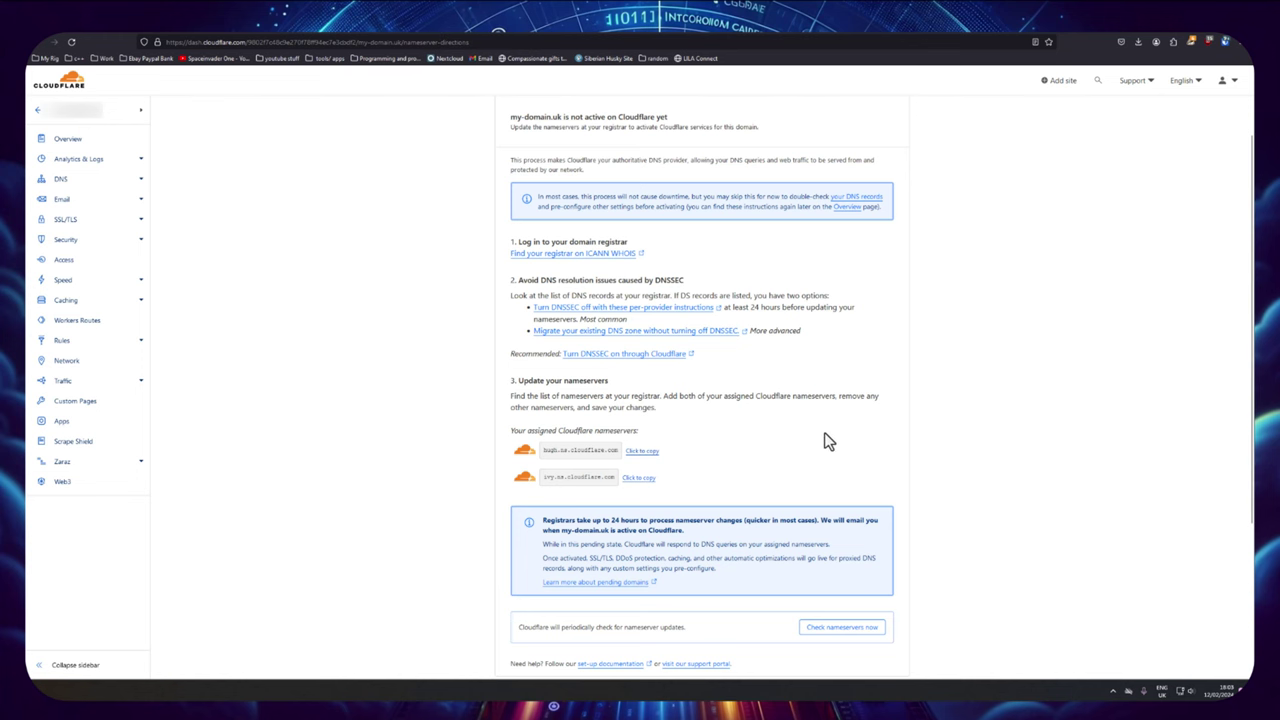
Step: Complete my-domain.uk's nameserver setup and go to the Zero Trust overview
{"action": "scroll", "coordinate": [827, 437], "scroll_direction": "down", "scroll_amount": 3}
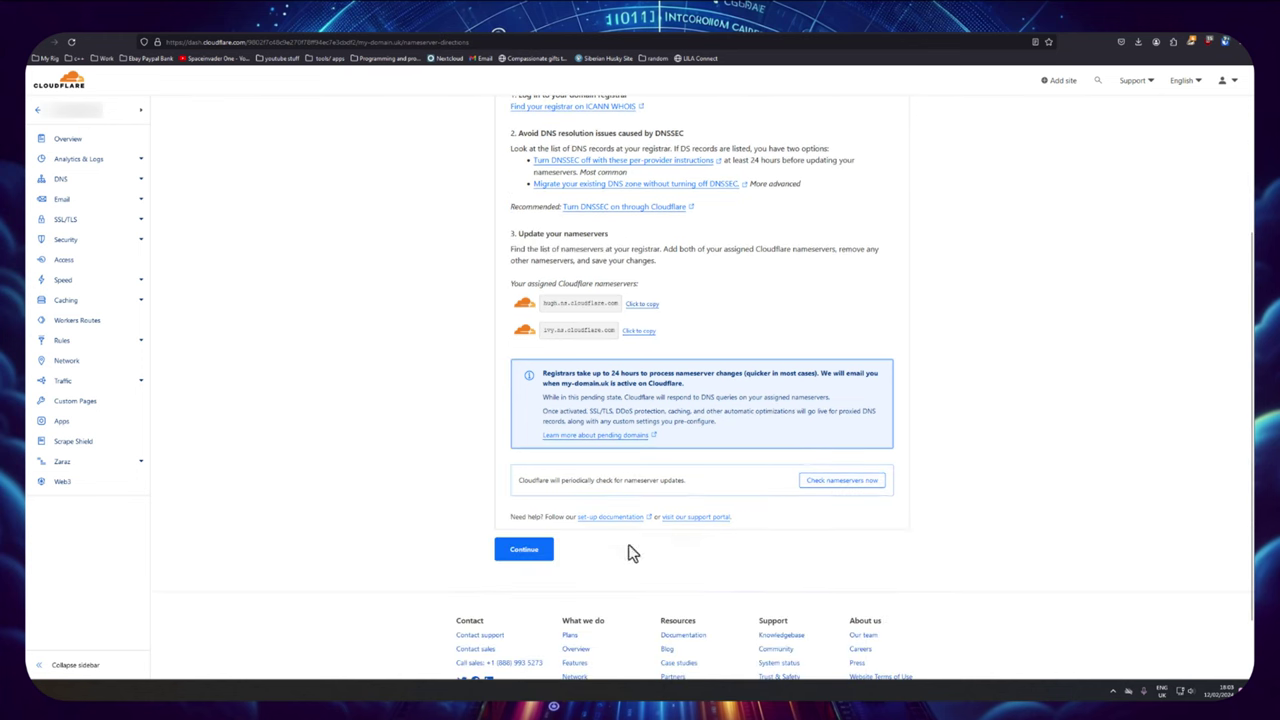
{"action": "left_click", "coordinate": [533, 558]}
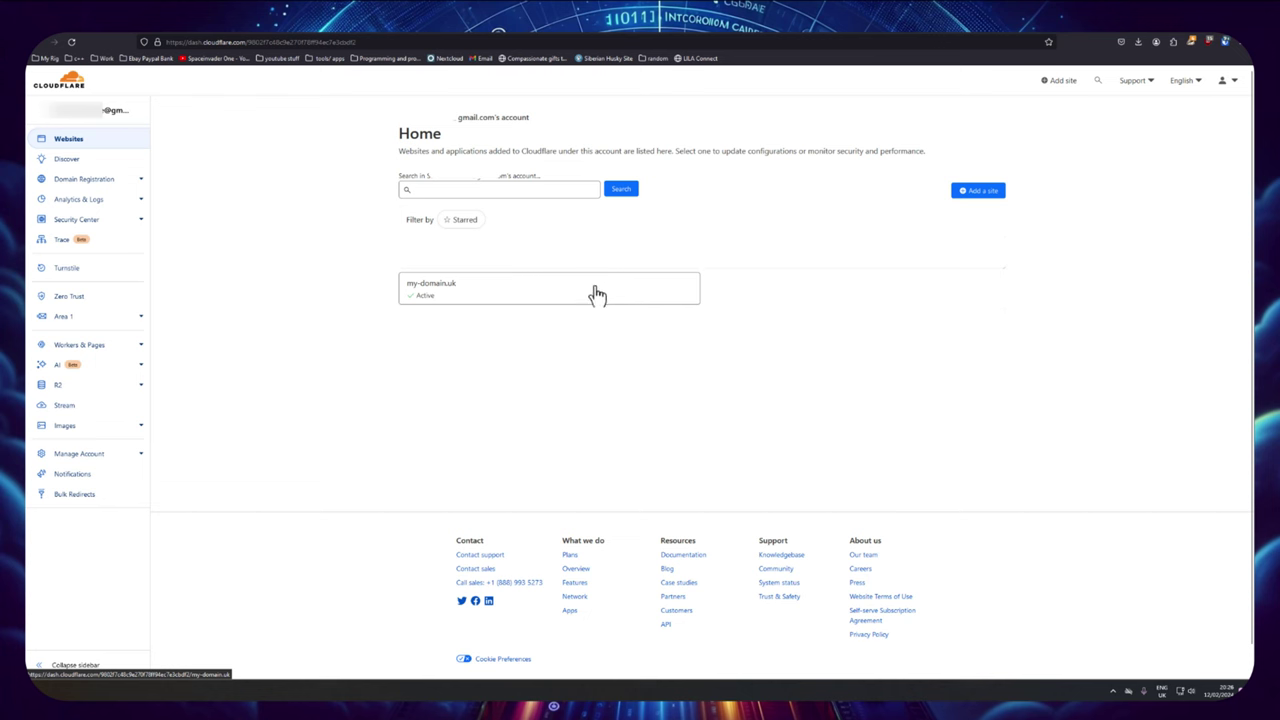
{"action": "left_click", "coordinate": [1230, 88]}
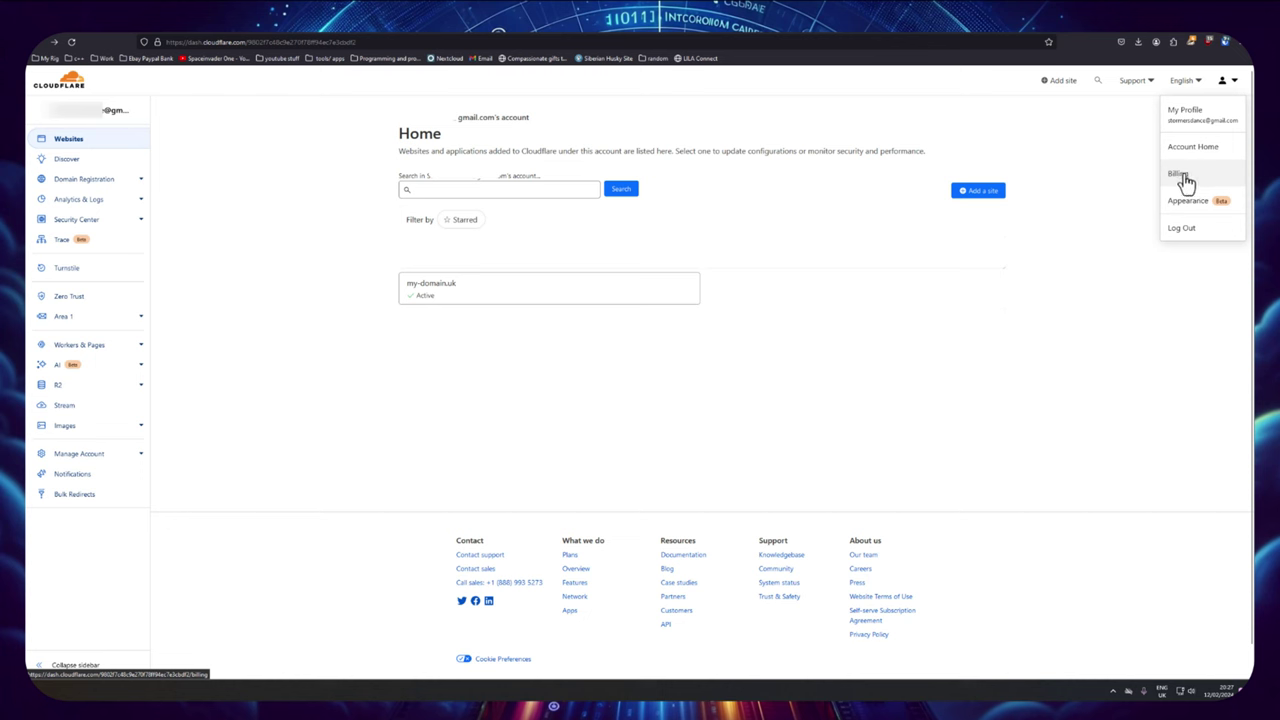
{"action": "left_click", "coordinate": [1128, 234]}
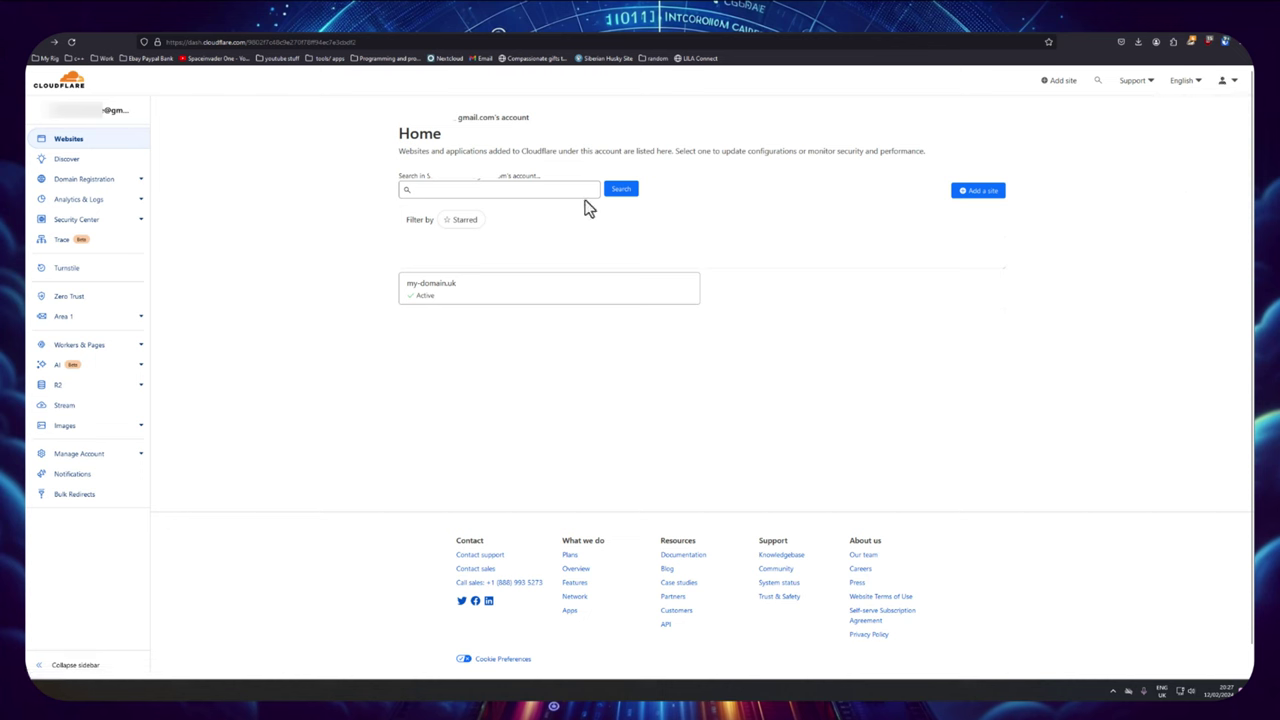
{"action": "left_click", "coordinate": [69, 298]}
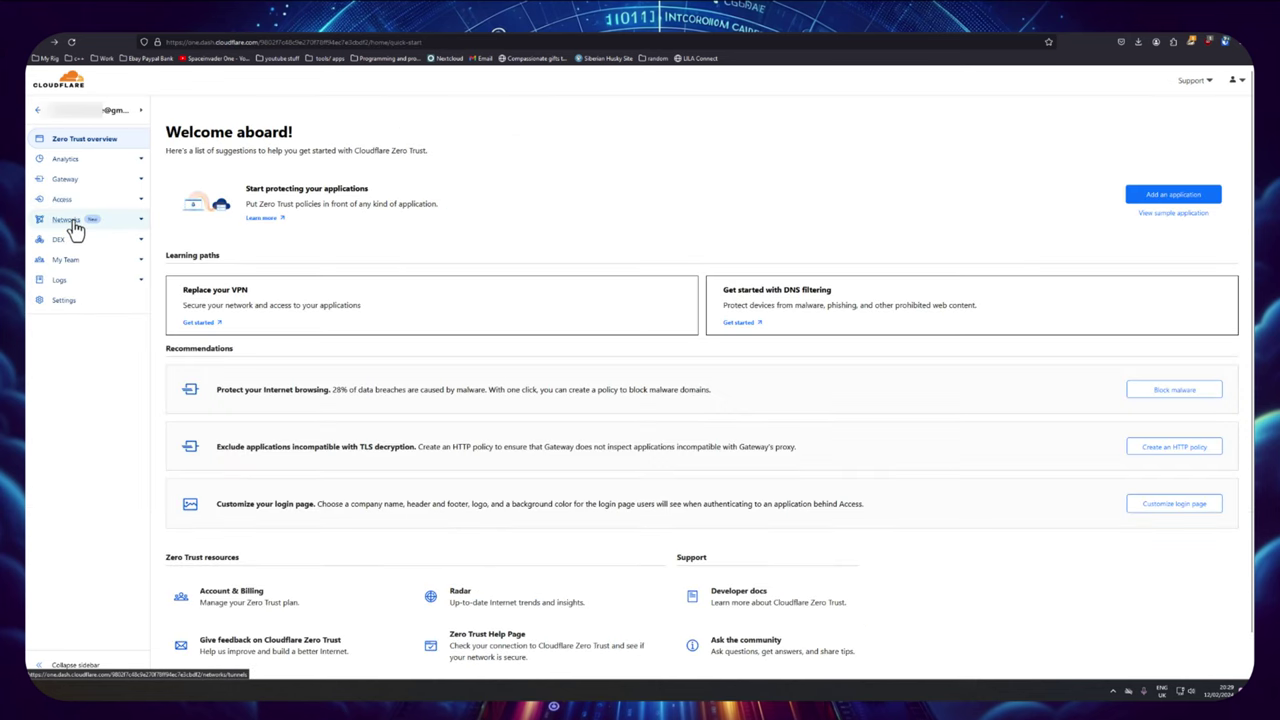
Step: Create a Cloudflared tunnel named 'unraid' and show its Docker connector command
{"action": "left_click", "coordinate": [66, 220]}
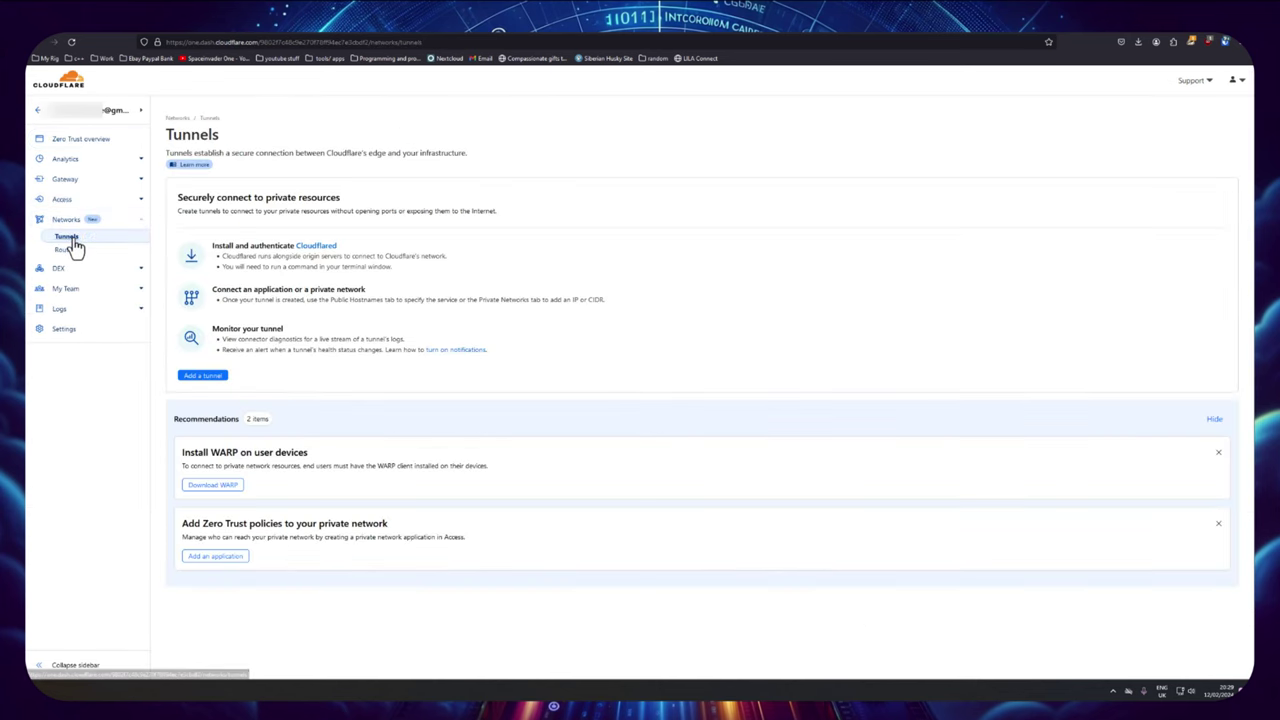
{"action": "left_click", "coordinate": [203, 384]}
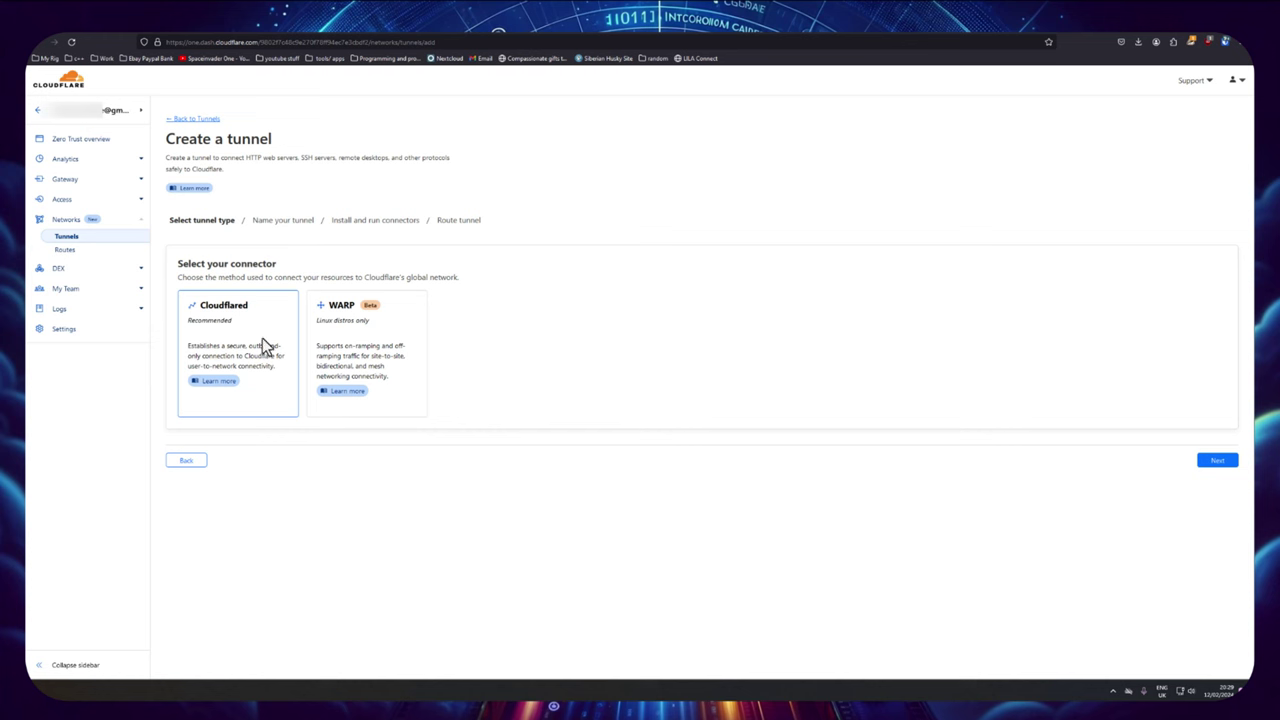
{"action": "left_click", "coordinate": [1214, 462]}
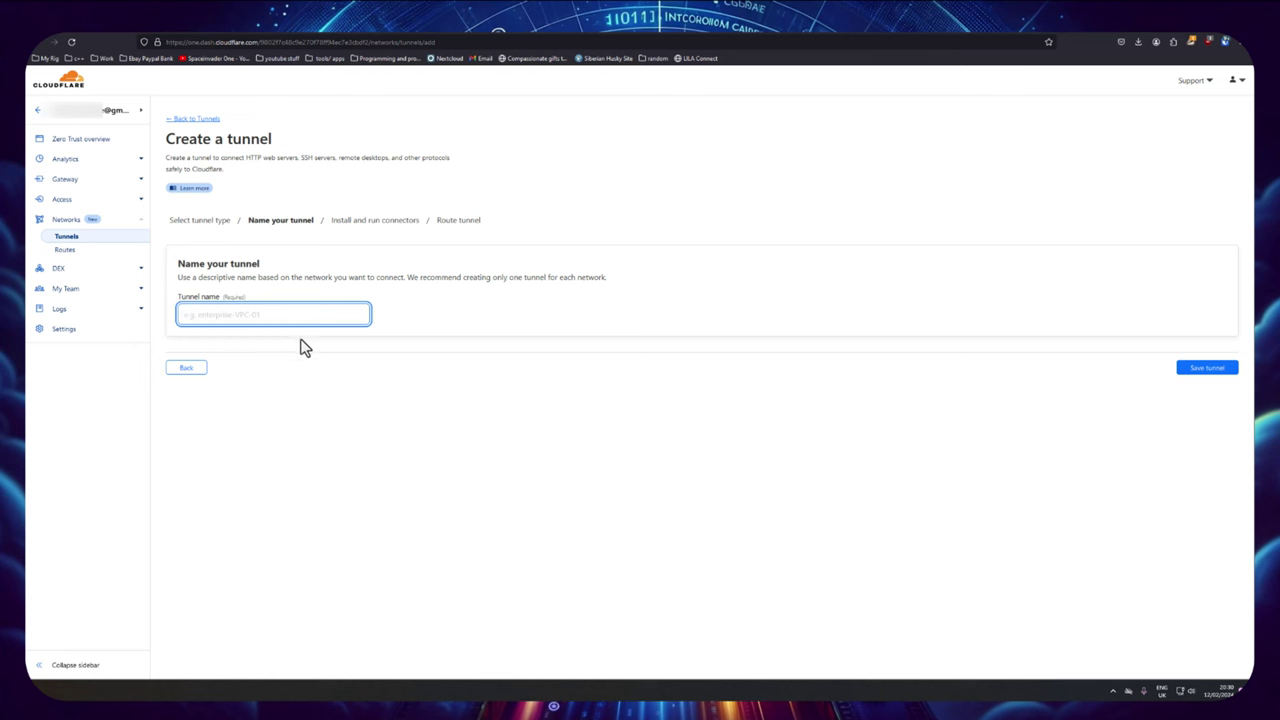
{"action": "type", "text": "unraid"}
{"action": "left_click", "coordinate": [1203, 376]}
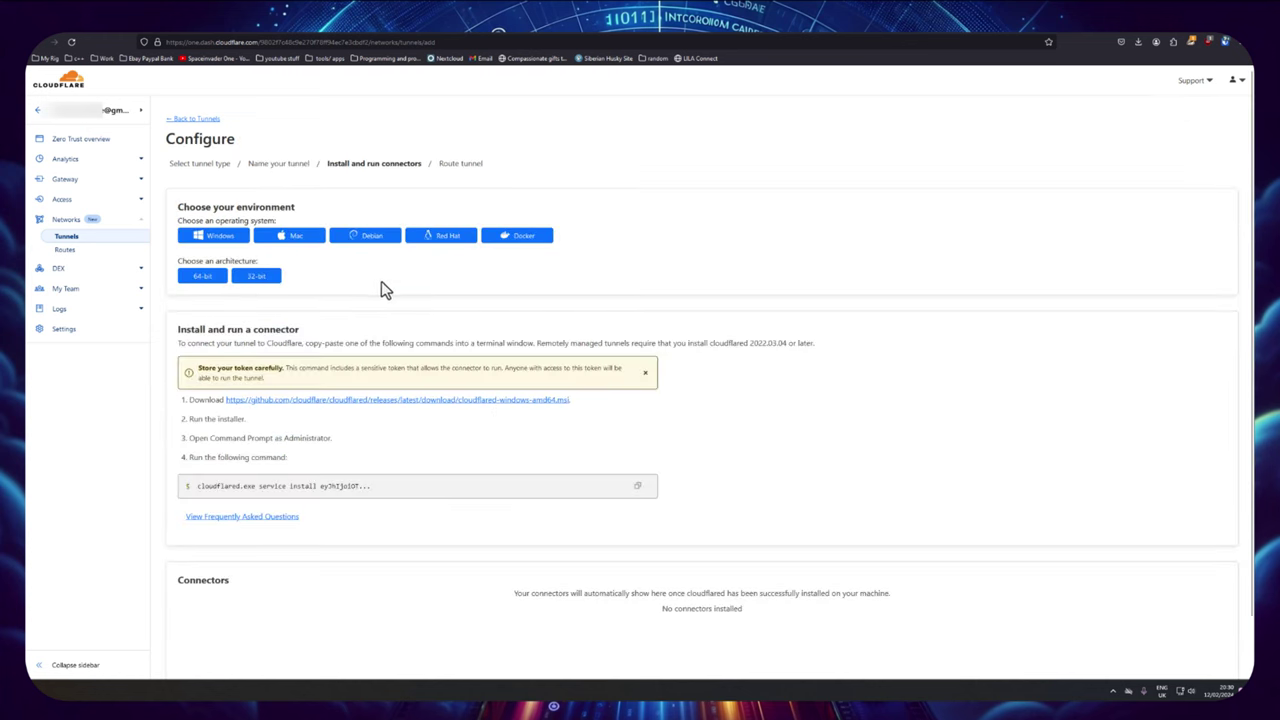
{"action": "left_click", "coordinate": [525, 245]}
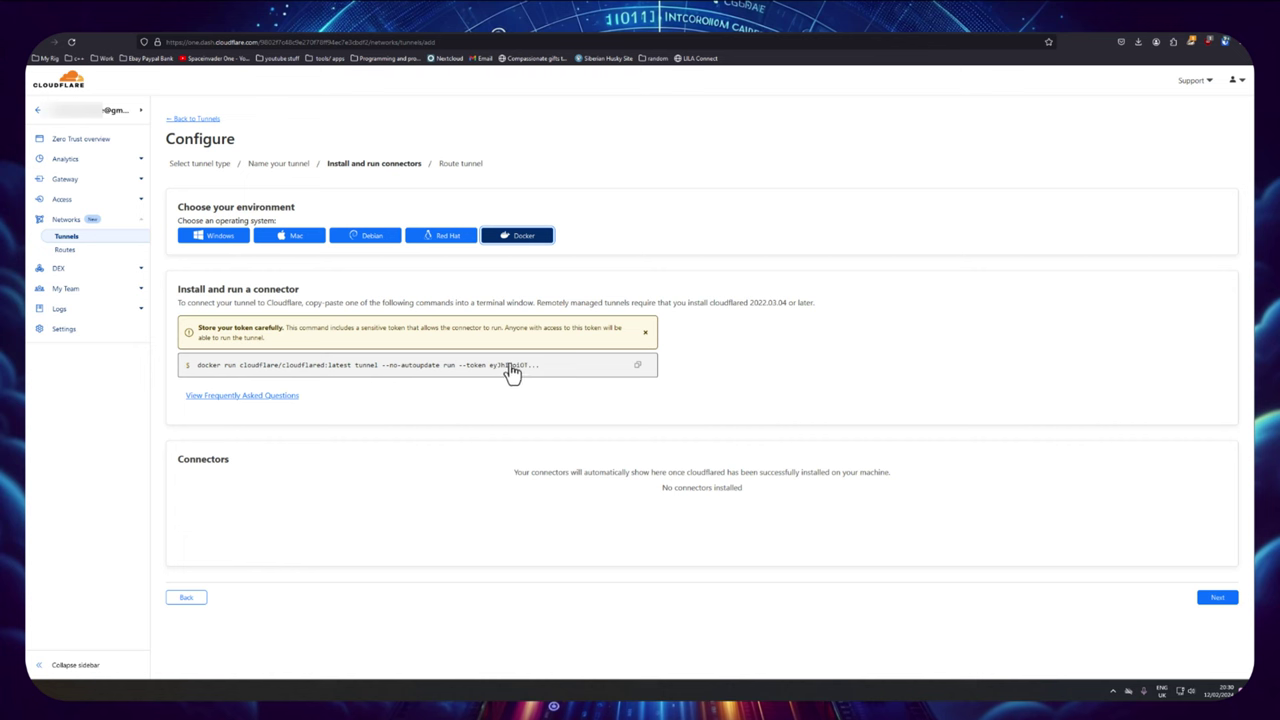
Step: Copy the Docker run command, then find Unraid-Cloudflared-Tunnel under a 'cloudflare' Apps search and install it
{"action": "left_click", "coordinate": [637, 368]}
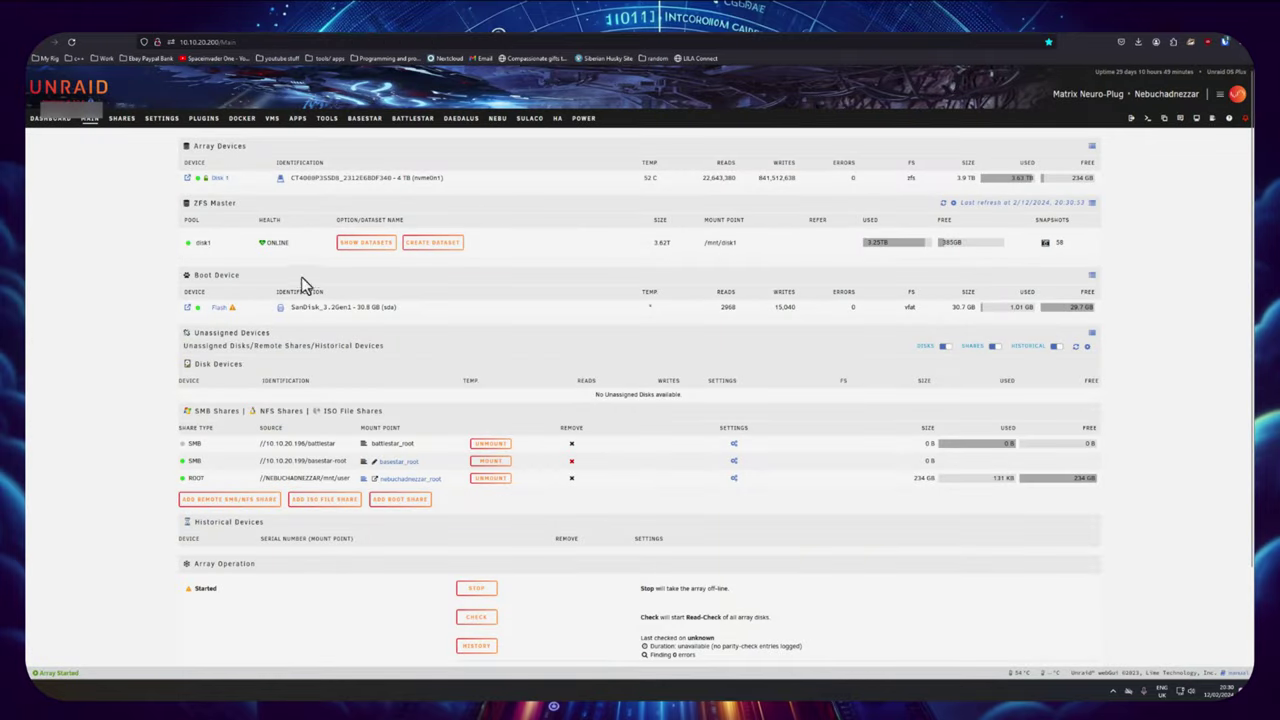
{"action": "left_click", "coordinate": [297, 119]}
{"action": "left_click", "coordinate": [283, 145]}
{"action": "type", "text": "cl"}
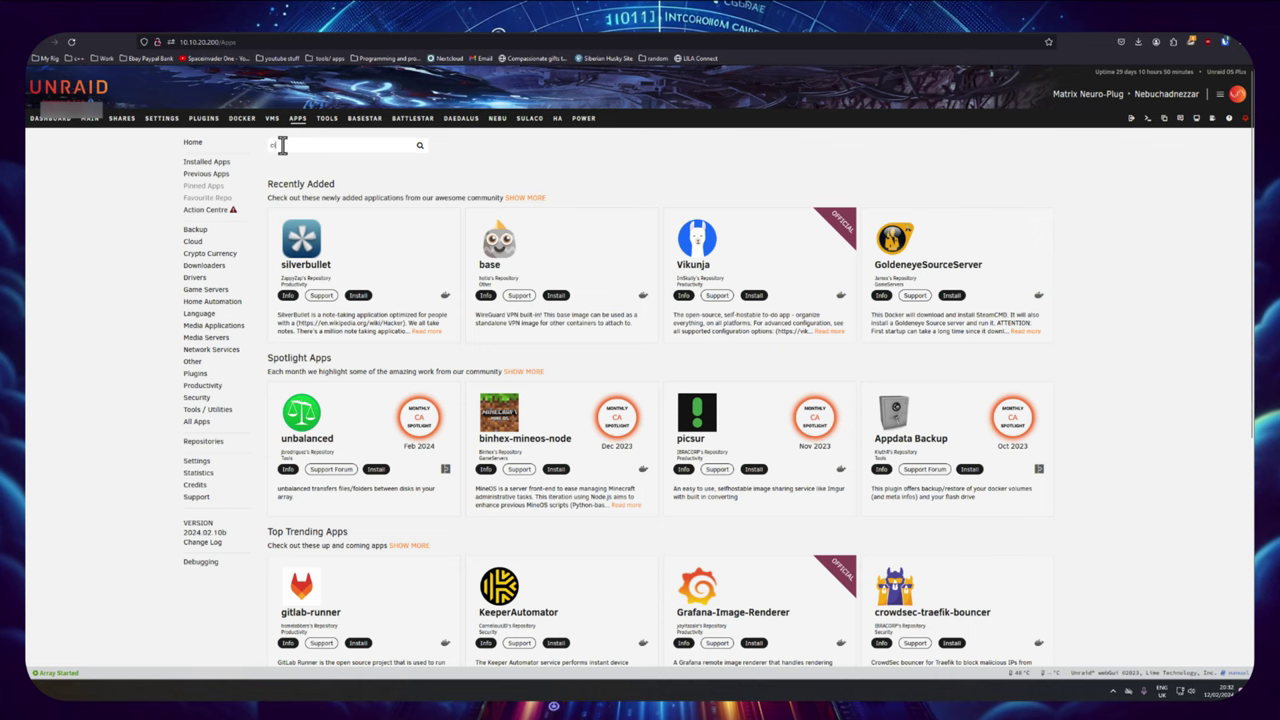
{"action": "type", "text": "oudflare"}
{"action": "key", "text": "Return"}
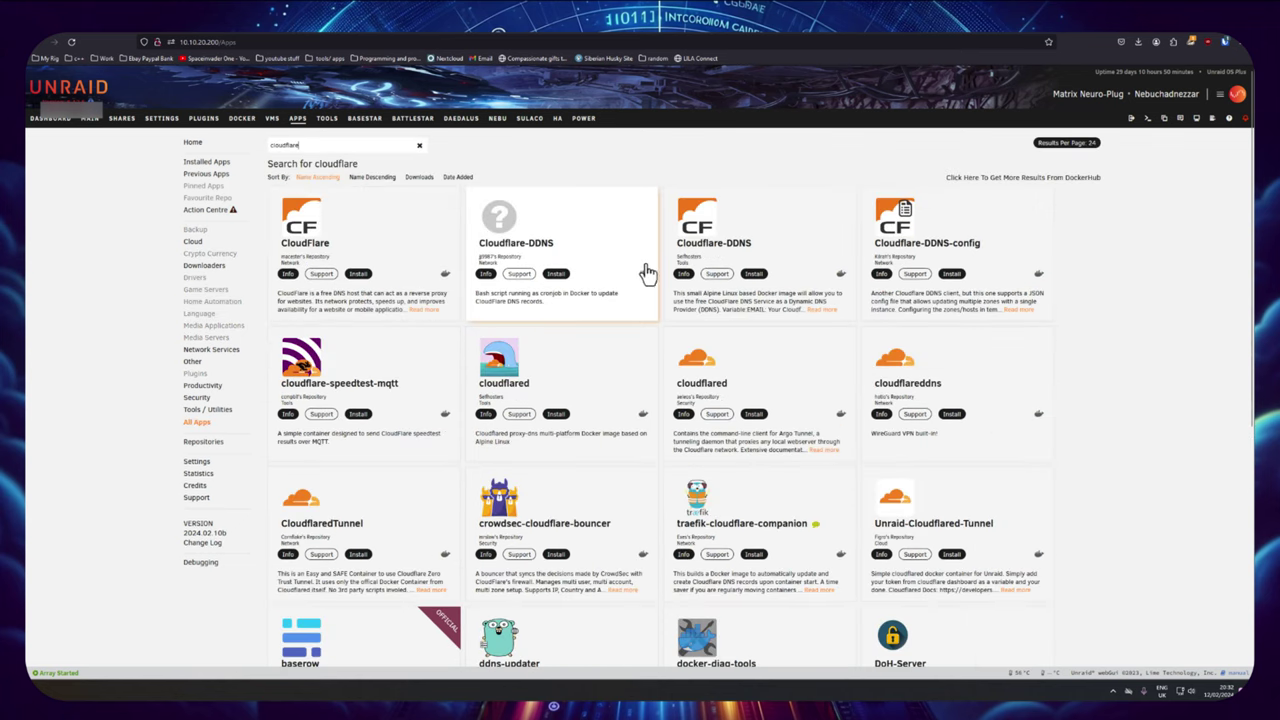
{"action": "scroll", "coordinate": [777, 386], "scroll_direction": "down", "scroll_amount": 1}
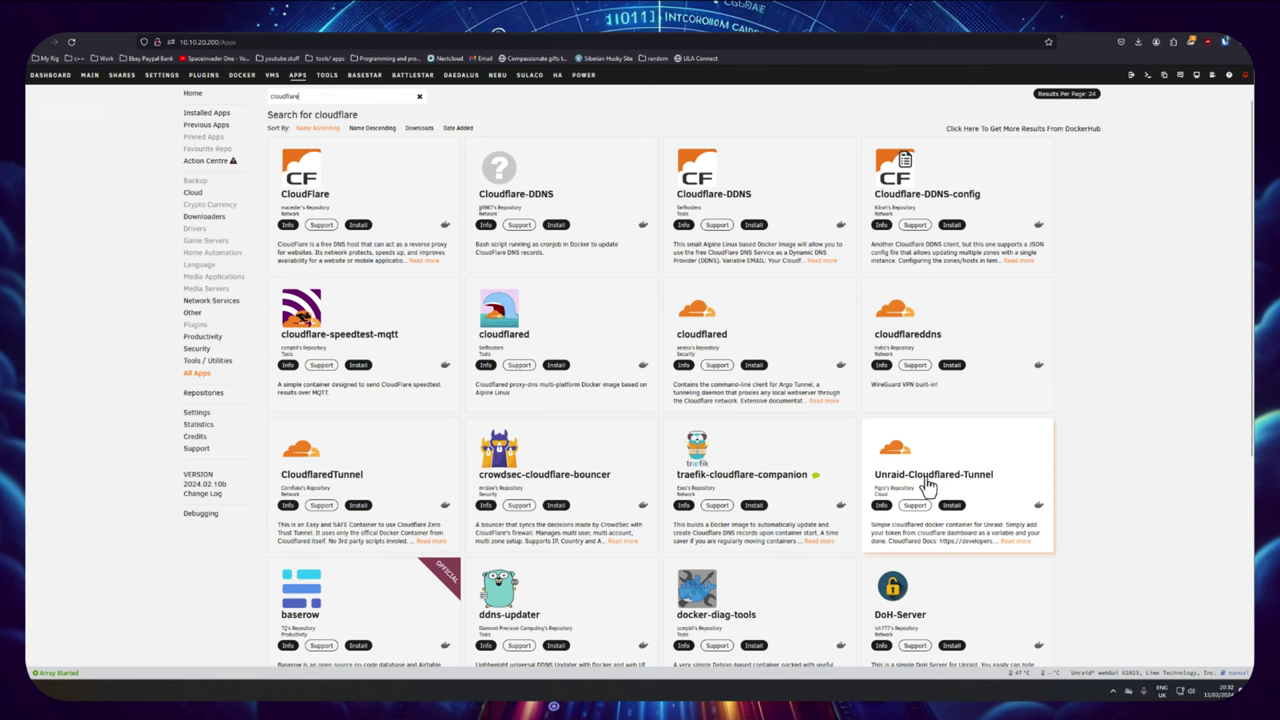
{"action": "left_click", "coordinate": [952, 506]}
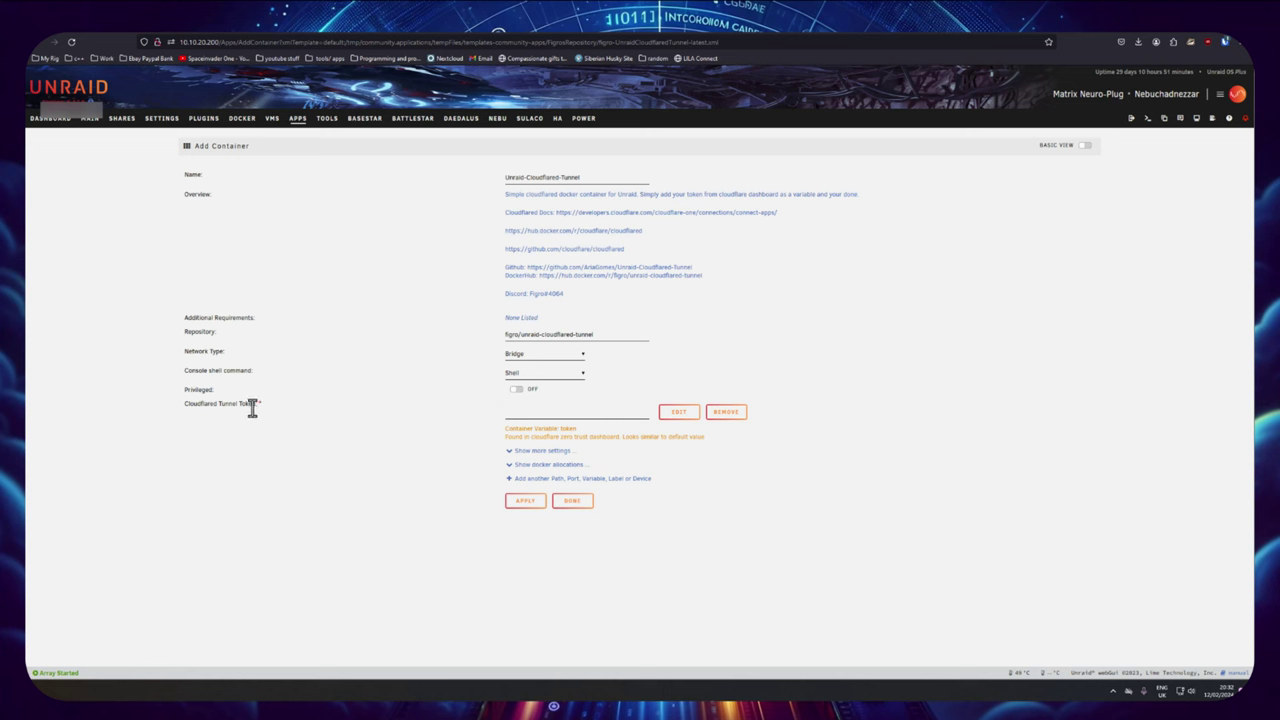
Step: Paste the Docker command into Cloudflared Tunnel Token, trim it to only the token, and apply
{"action": "left_click", "coordinate": [508, 414]}
{"action": "right_click", "coordinate": [508, 414]}
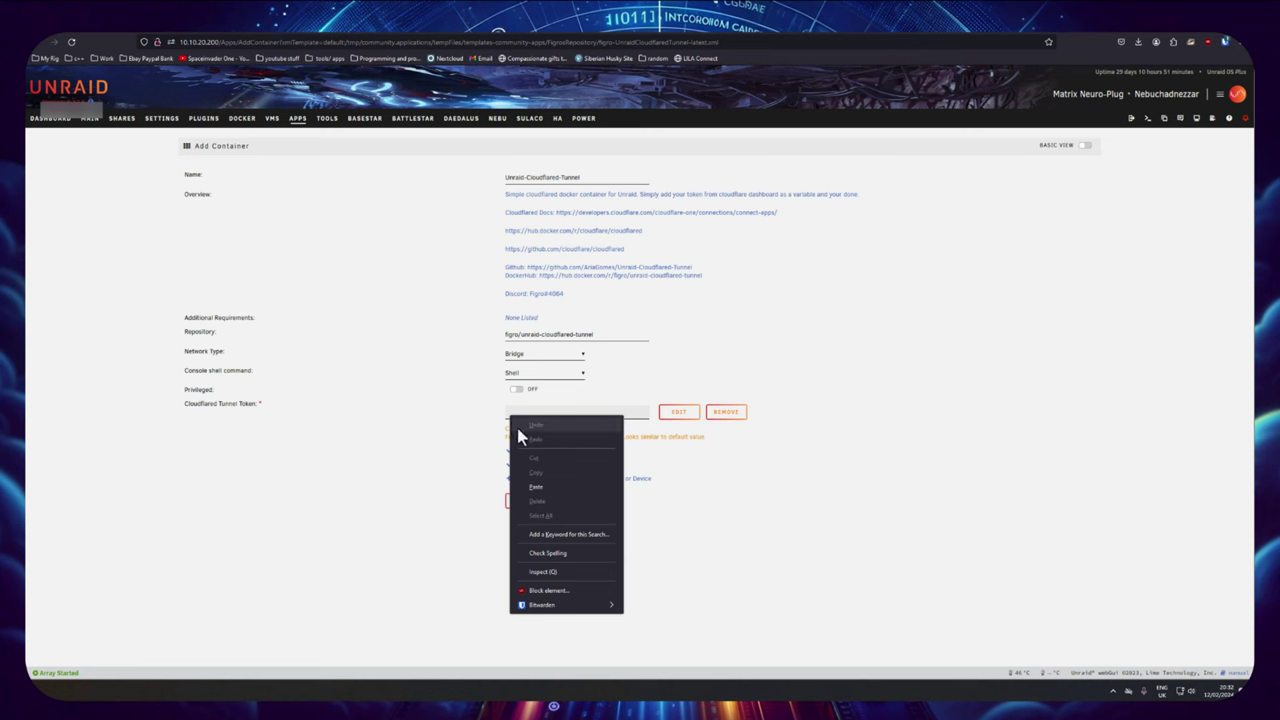
{"action": "left_click", "coordinate": [537, 489]}
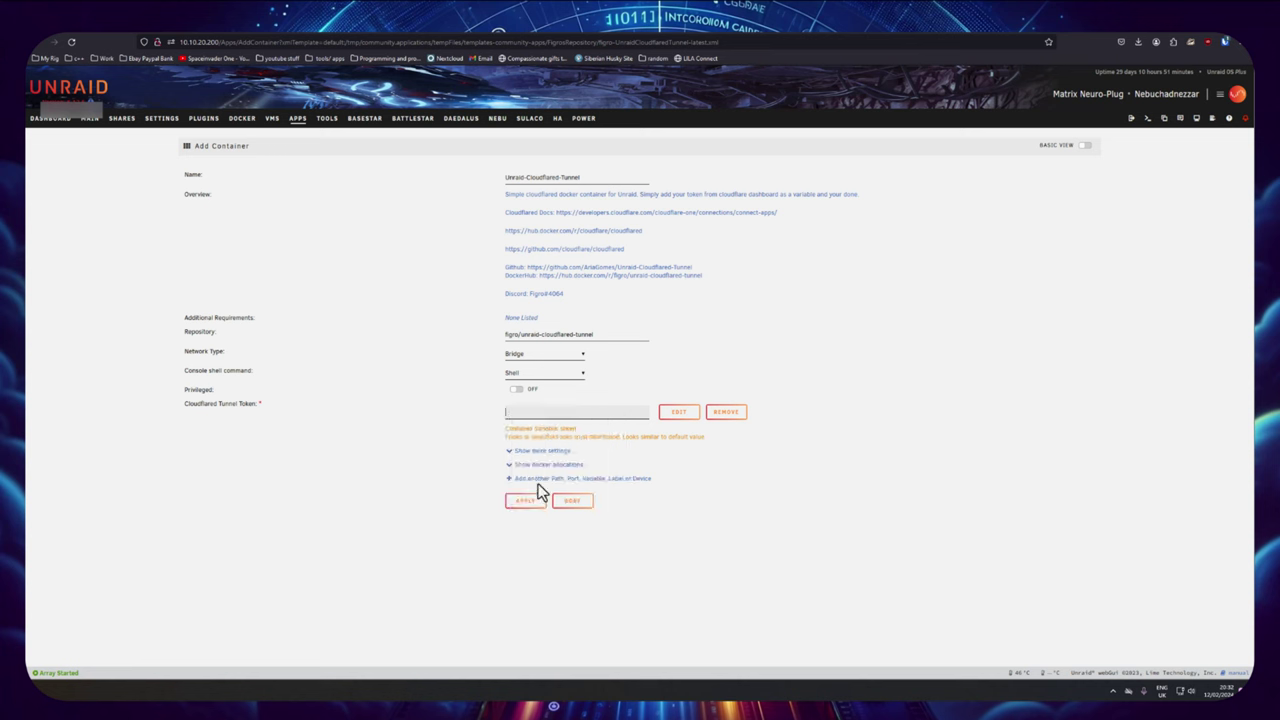
{"action": "double_click", "coordinate": [509, 411]}
{"action": "left_click_drag", "start_coordinate": [506, 414], "coordinate": [486, 420]}
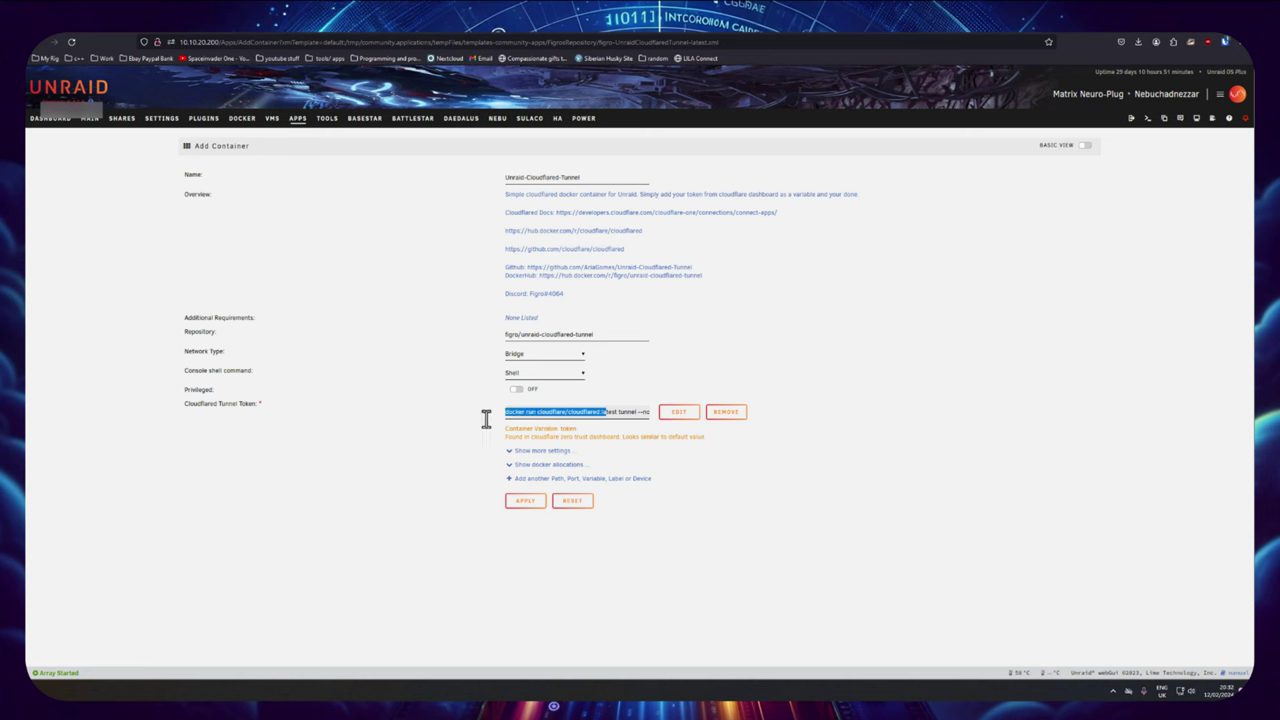
{"action": "left_click", "coordinate": [570, 418]}
{"action": "left_click_drag", "start_coordinate": [610, 412], "coordinate": [515, 430]}
{"action": "key", "text": "BackSpace"}
{"action": "left_click", "coordinate": [528, 502]}
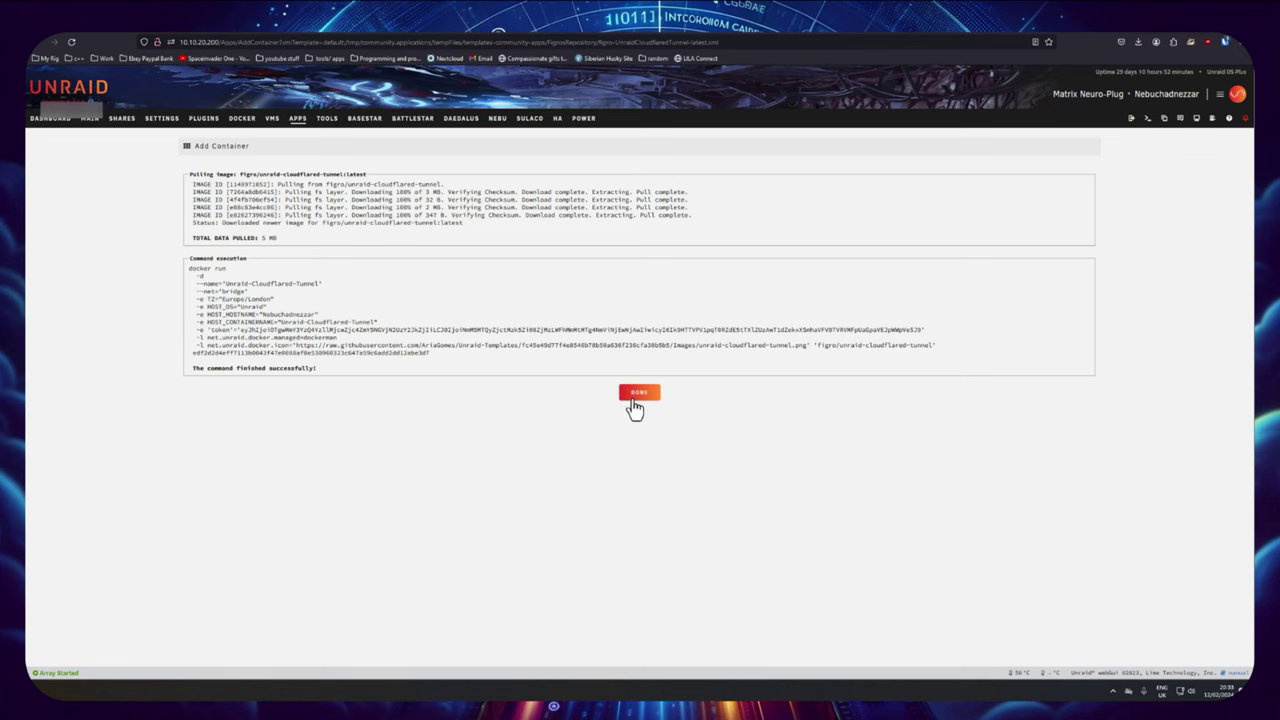
Step: Close the install log, enable tunnel container autostart, and preview Immich's web interface
{"action": "left_click", "coordinate": [636, 394]}
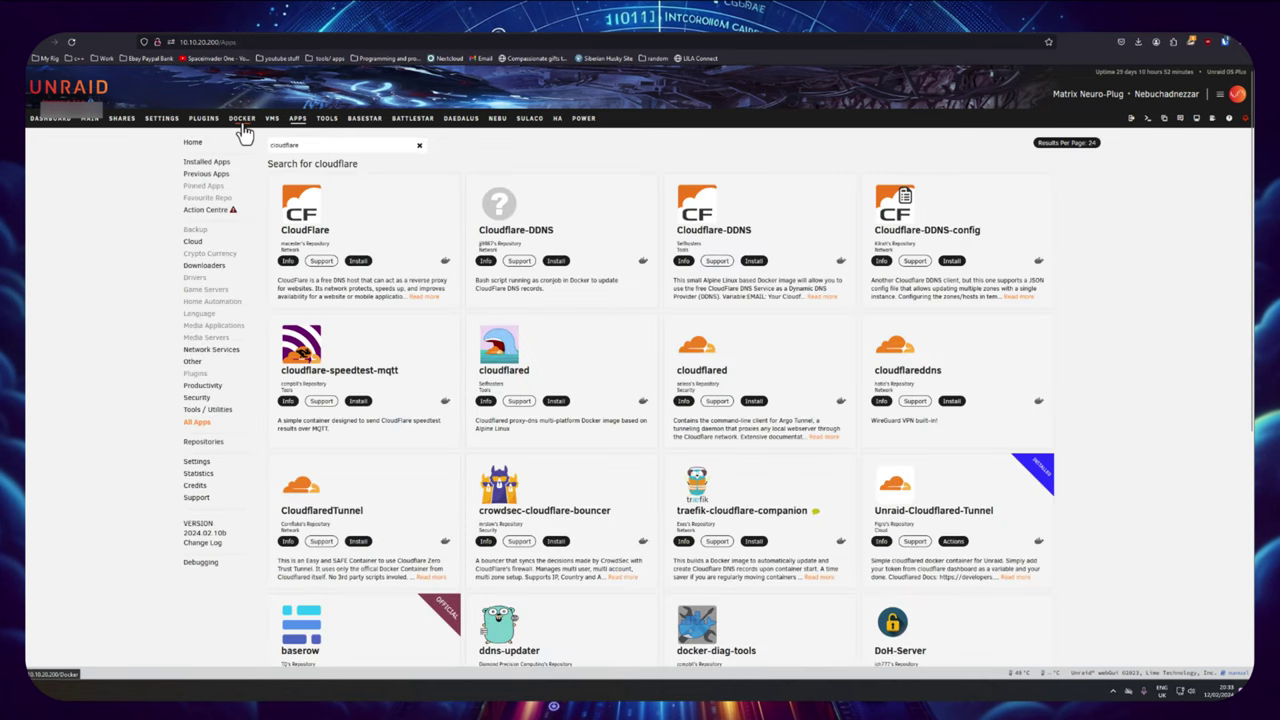
{"action": "left_click", "coordinate": [242, 120]}
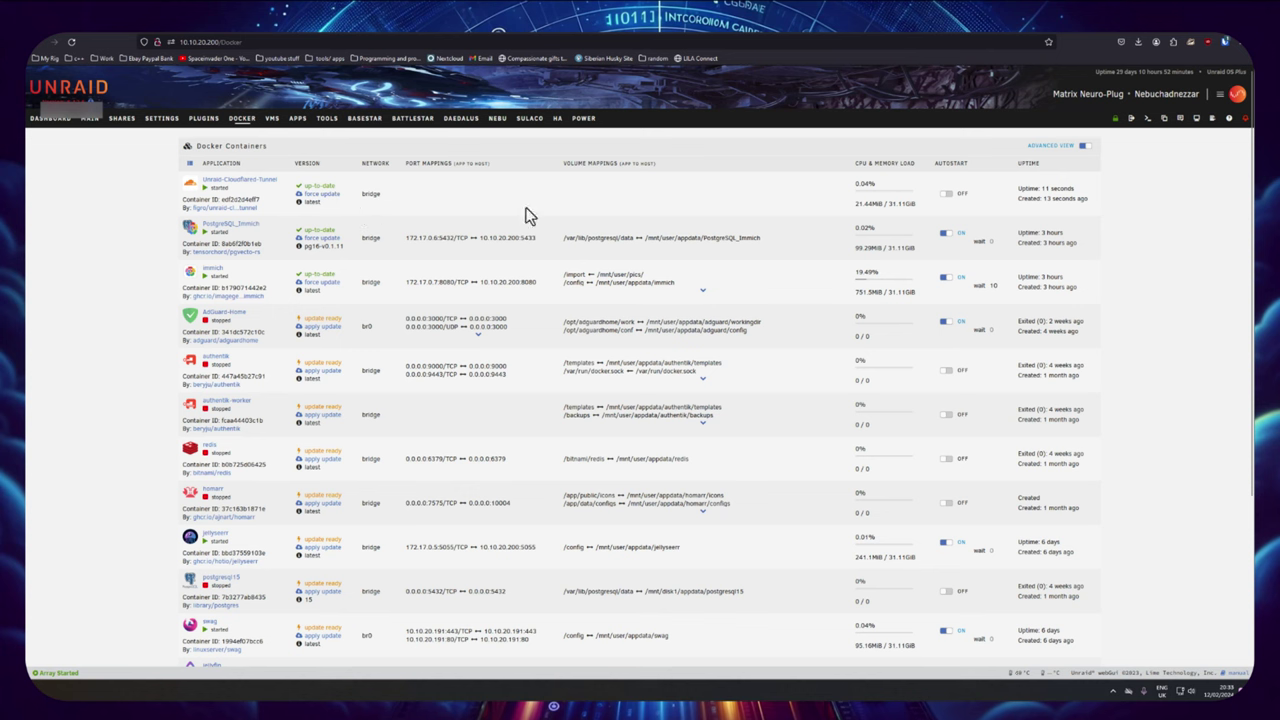
{"action": "left_click", "coordinate": [948, 195]}
{"action": "left_click", "coordinate": [191, 280]}
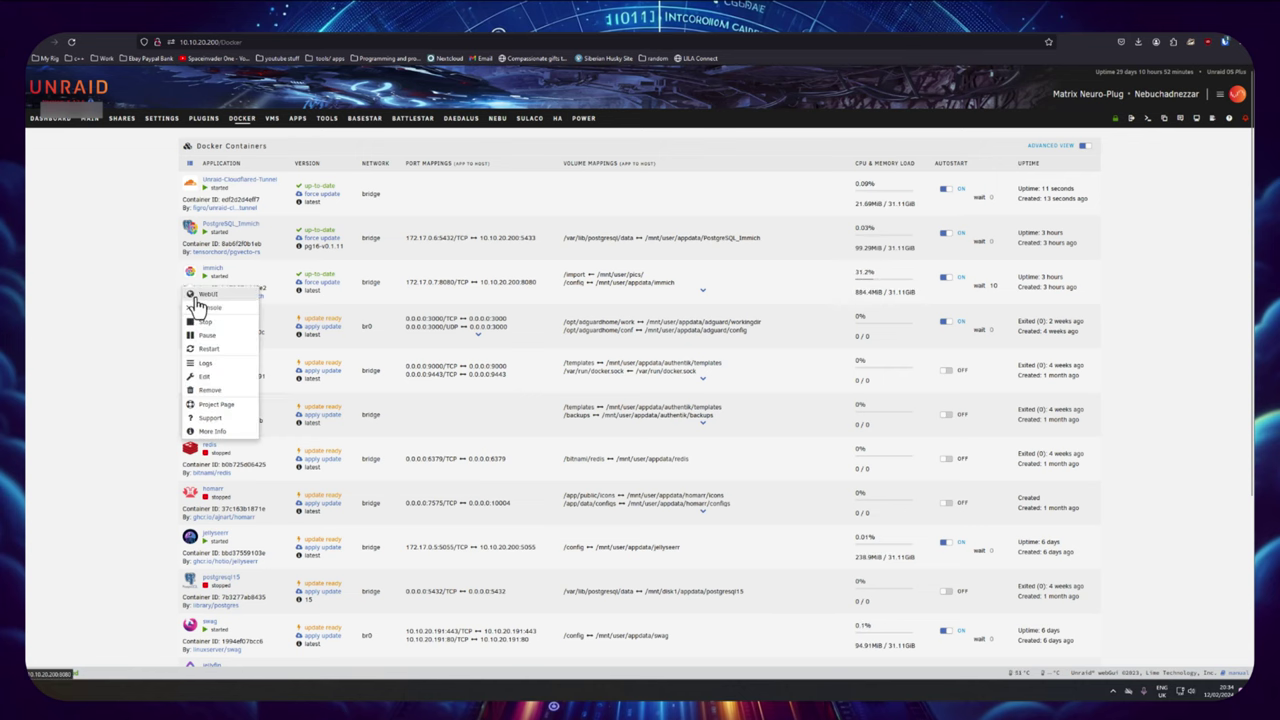
{"action": "left_click", "coordinate": [205, 295]}
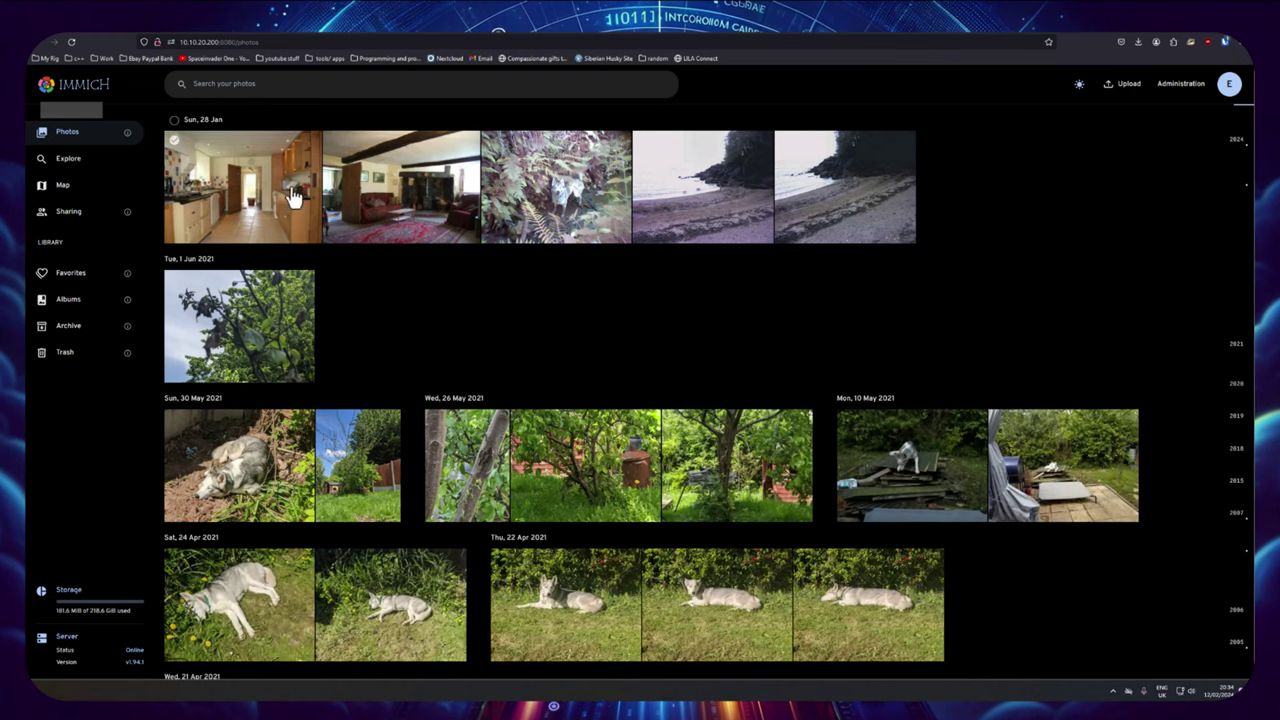
{"action": "key", "text": "ctrl+w"}
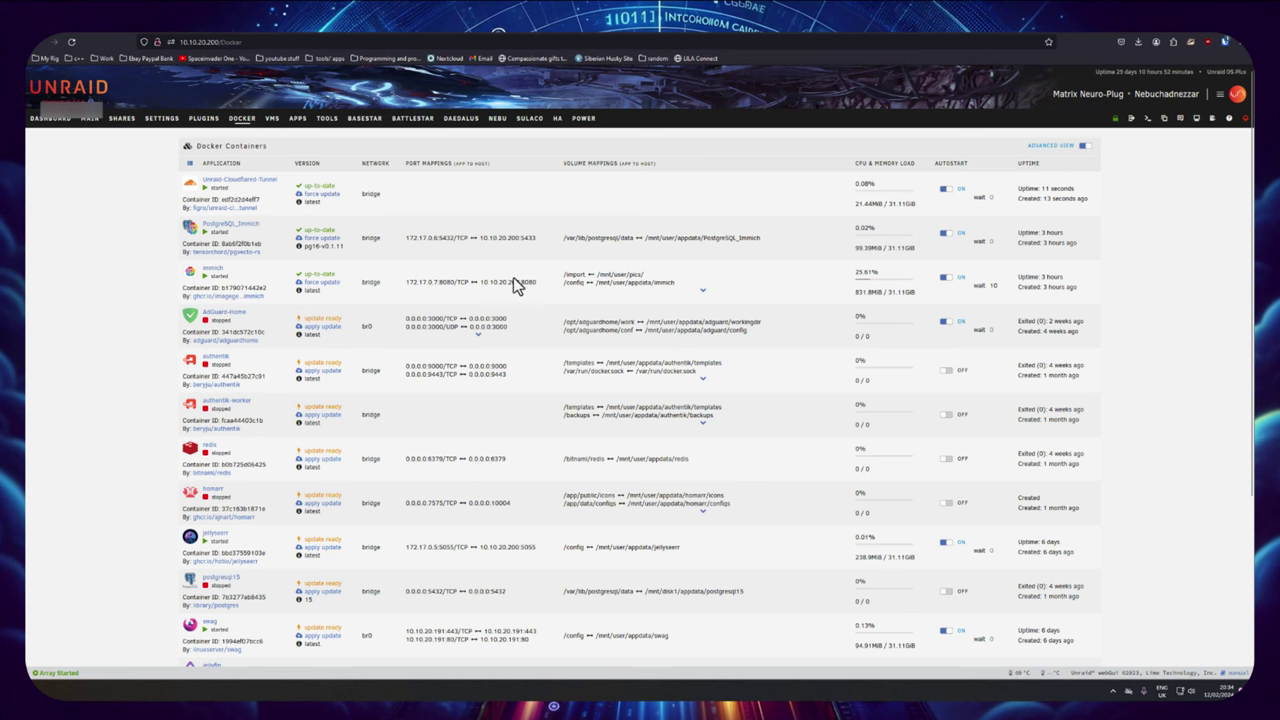
Step: Copy Immich's address 10.10.20.200:8080 and compare it with the Immich tab's URL
{"action": "left_click_drag", "start_coordinate": [481, 282], "coordinate": [536, 282]}
{"action": "right_click", "coordinate": [521, 284]}
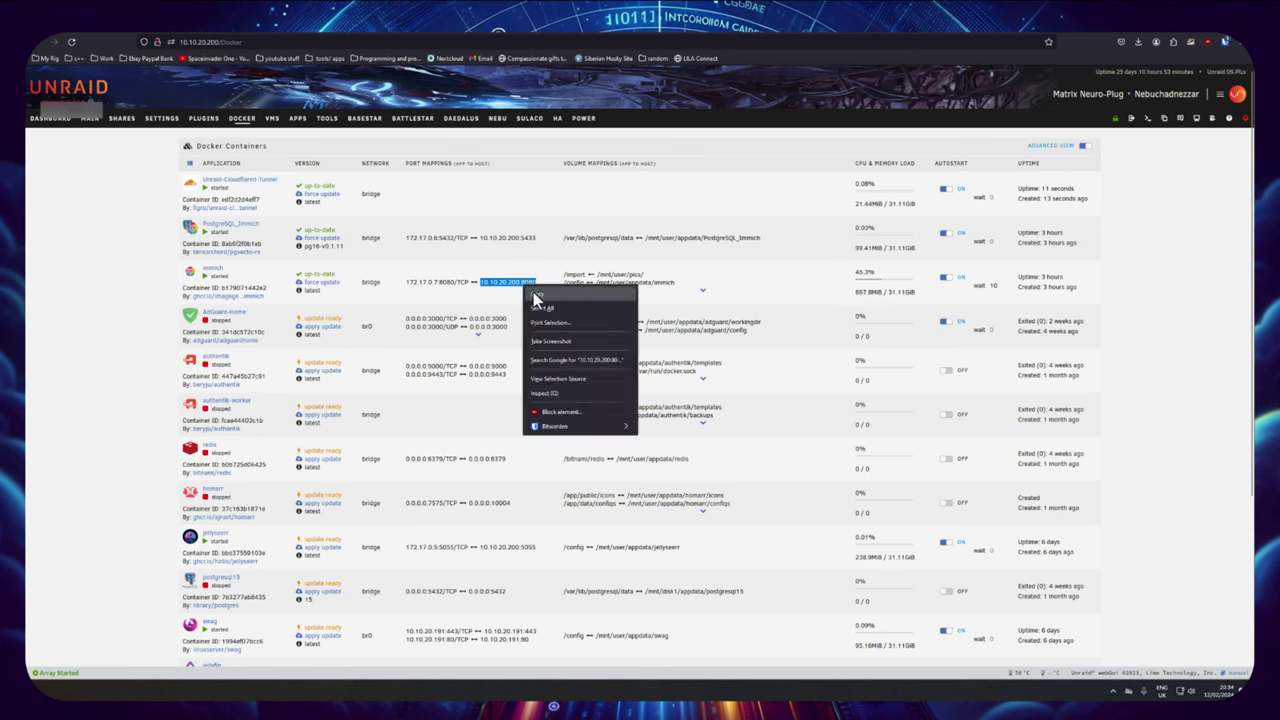
{"action": "left_click", "coordinate": [532, 296]}
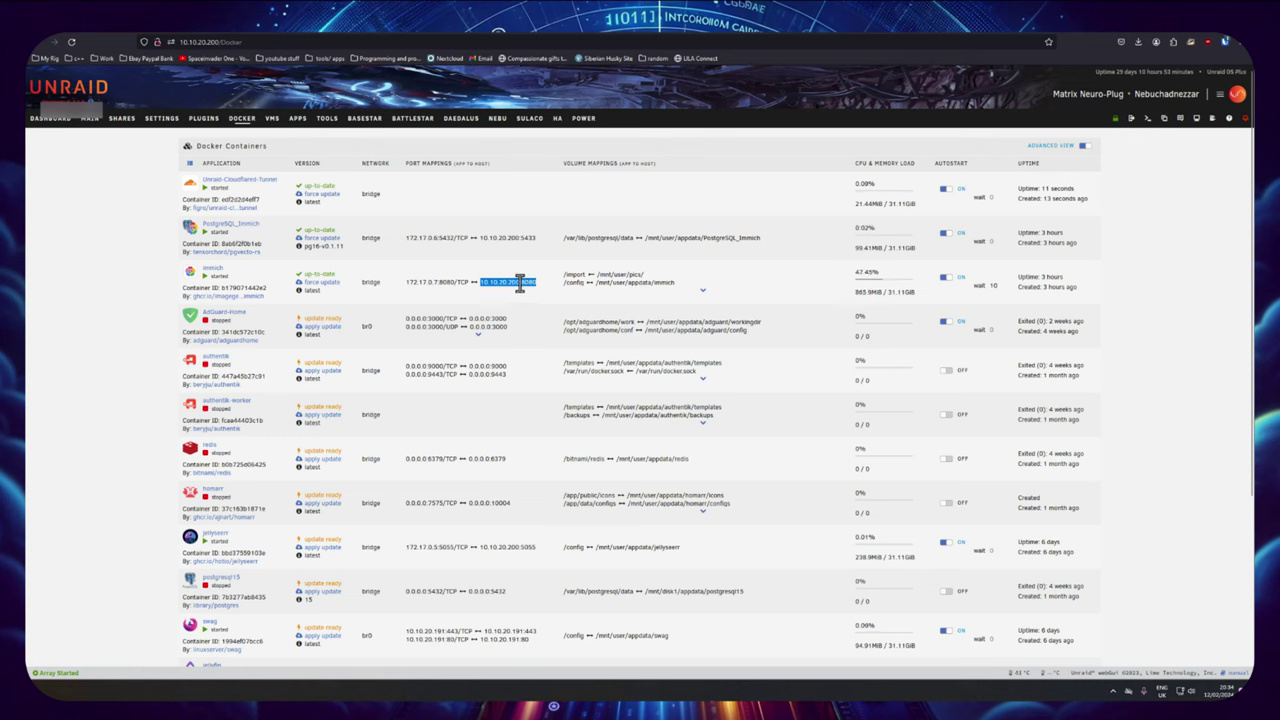
{"action": "left_click", "coordinate": [506, 35]}
{"action": "left_click_drag", "start_coordinate": [237, 42], "coordinate": [182, 42]}
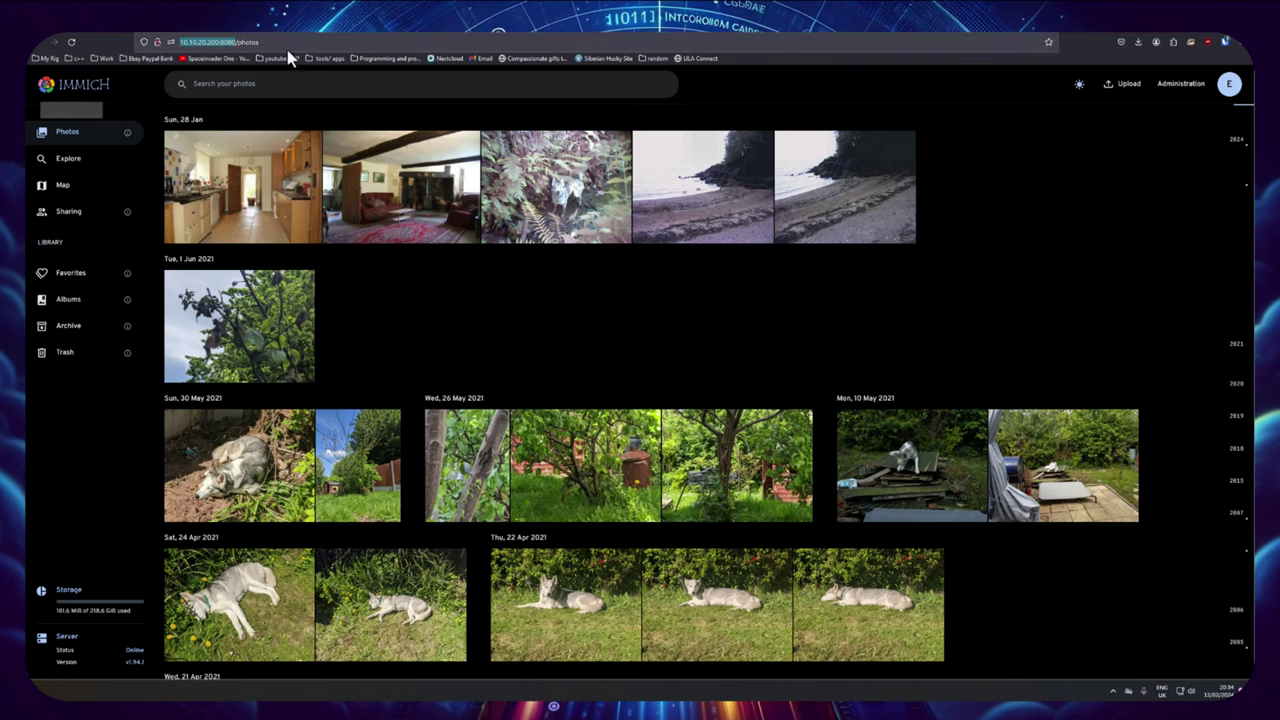
{"action": "left_click", "coordinate": [434, 36]}
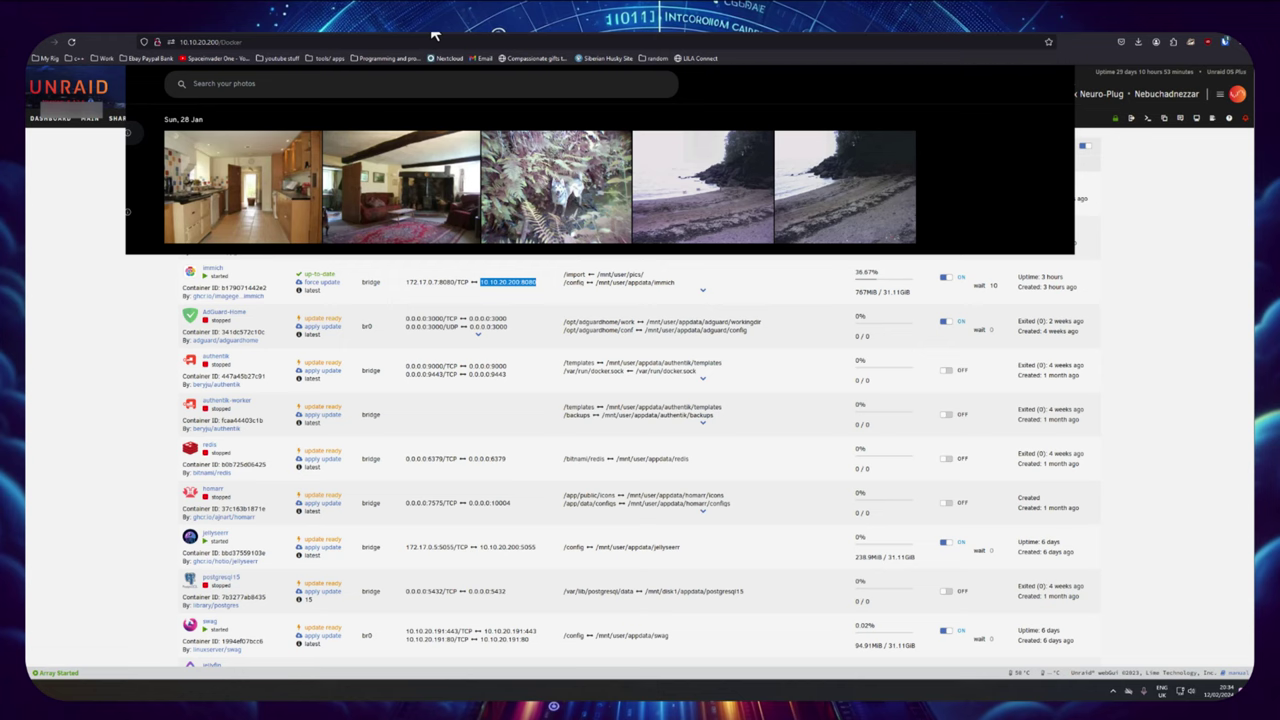
Step: Confirm the connector is Connected, then enter public hostname pics on domain my-domain.uk
{"action": "left_click", "coordinate": [597, 36]}
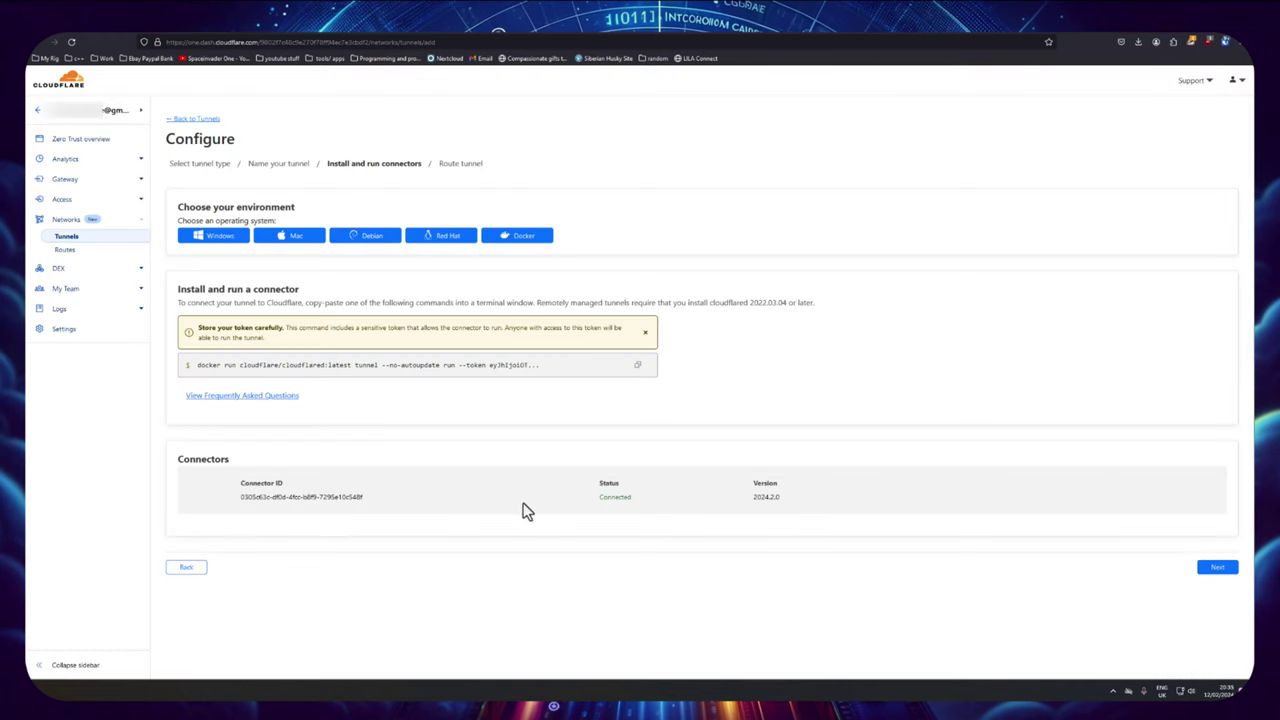
{"action": "double_click", "coordinate": [630, 497]}
{"action": "left_click", "coordinate": [1215, 568]}
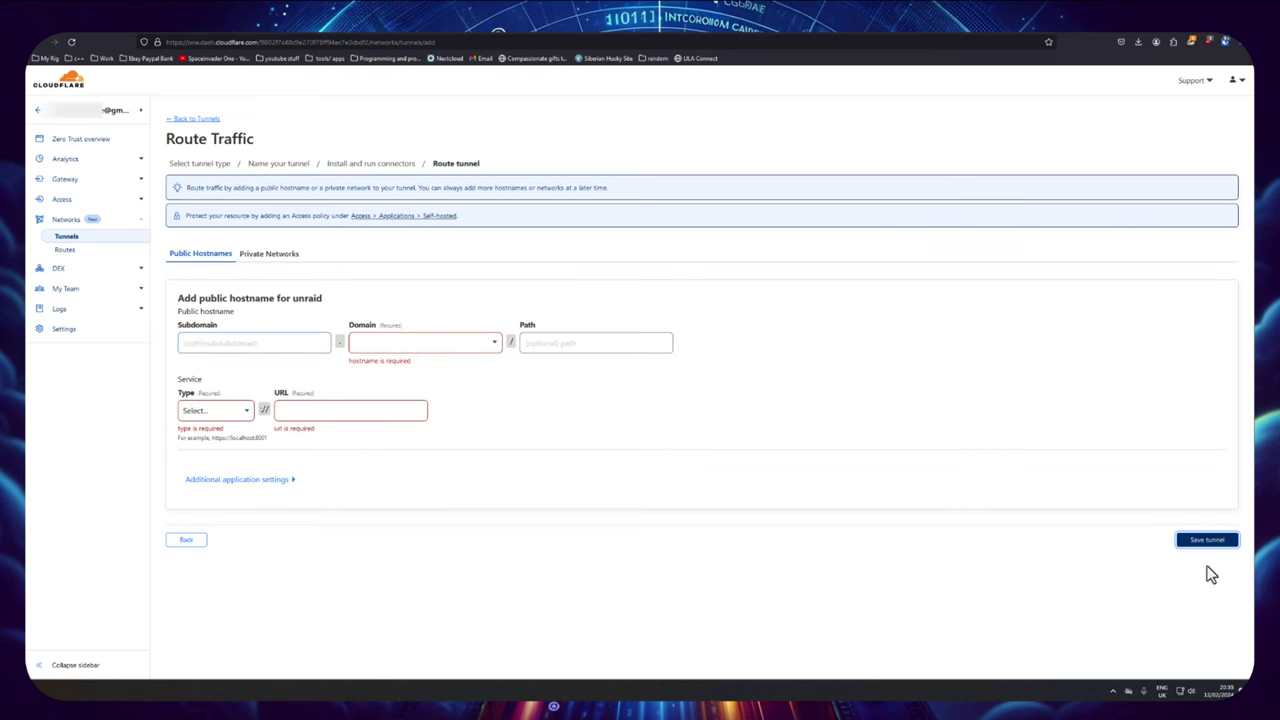
{"action": "left_click", "coordinate": [201, 343]}
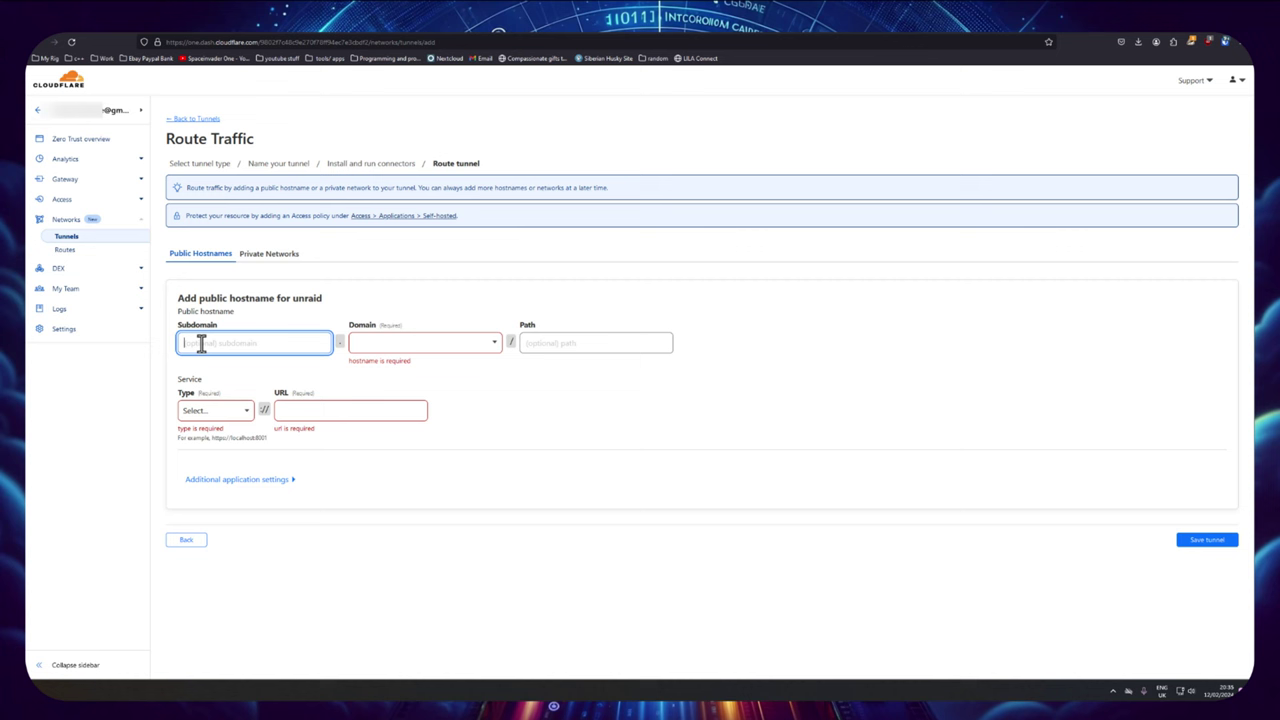
{"action": "type", "text": "pics"}
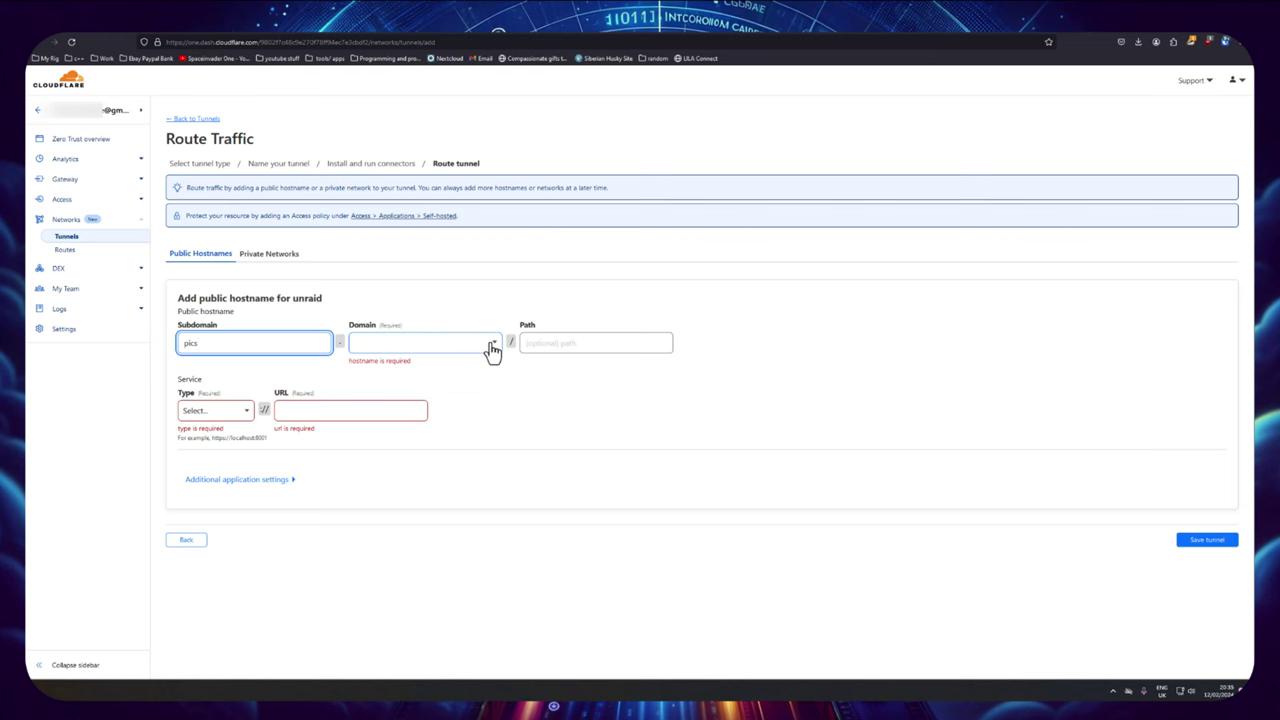
{"action": "left_click", "coordinate": [493, 346]}
{"action": "left_click", "coordinate": [400, 364]}
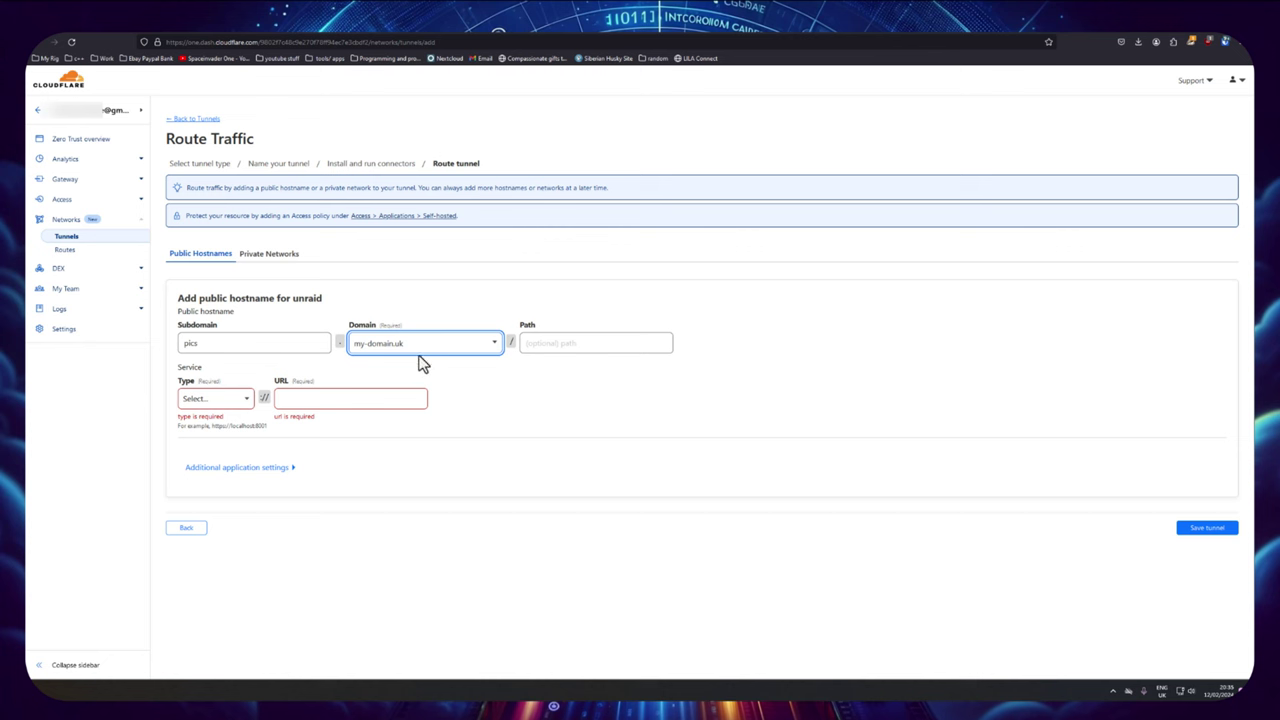
Step: Point the pics hostname to HTTP service 10.10.20.200:8080 and save the tunnel
{"action": "left_click", "coordinate": [210, 400]}
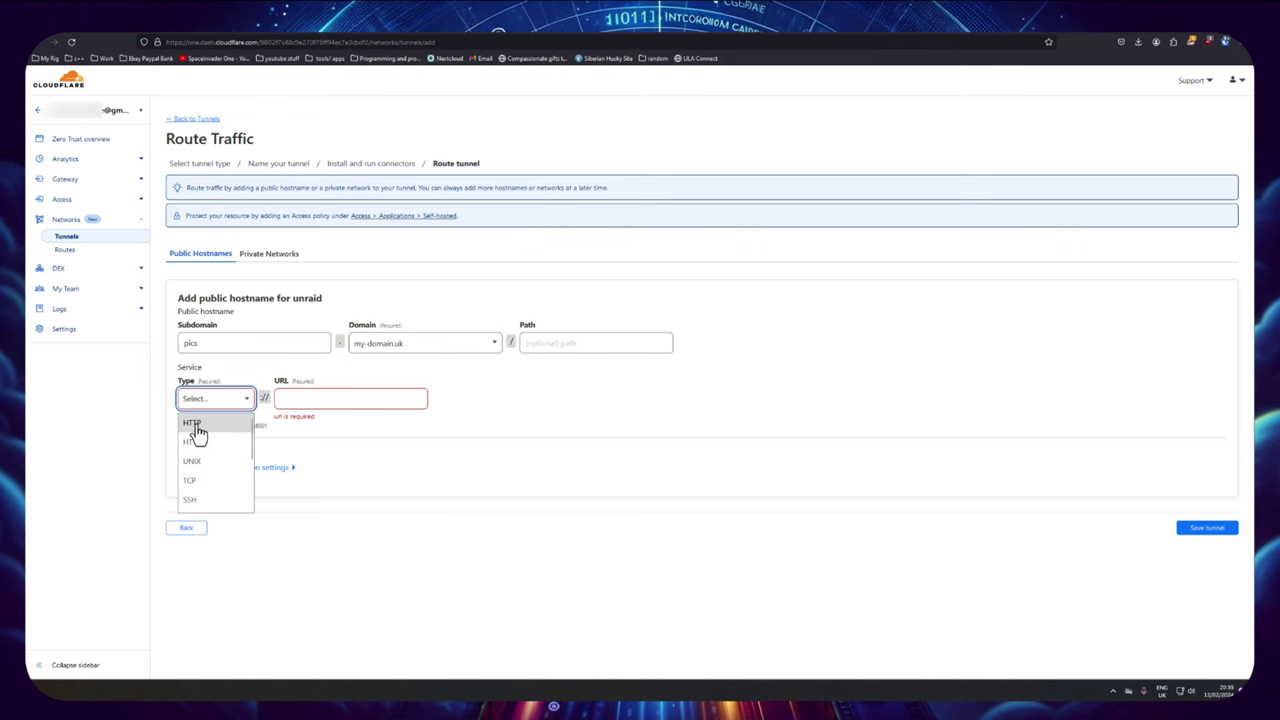
{"action": "left_click", "coordinate": [193, 424]}
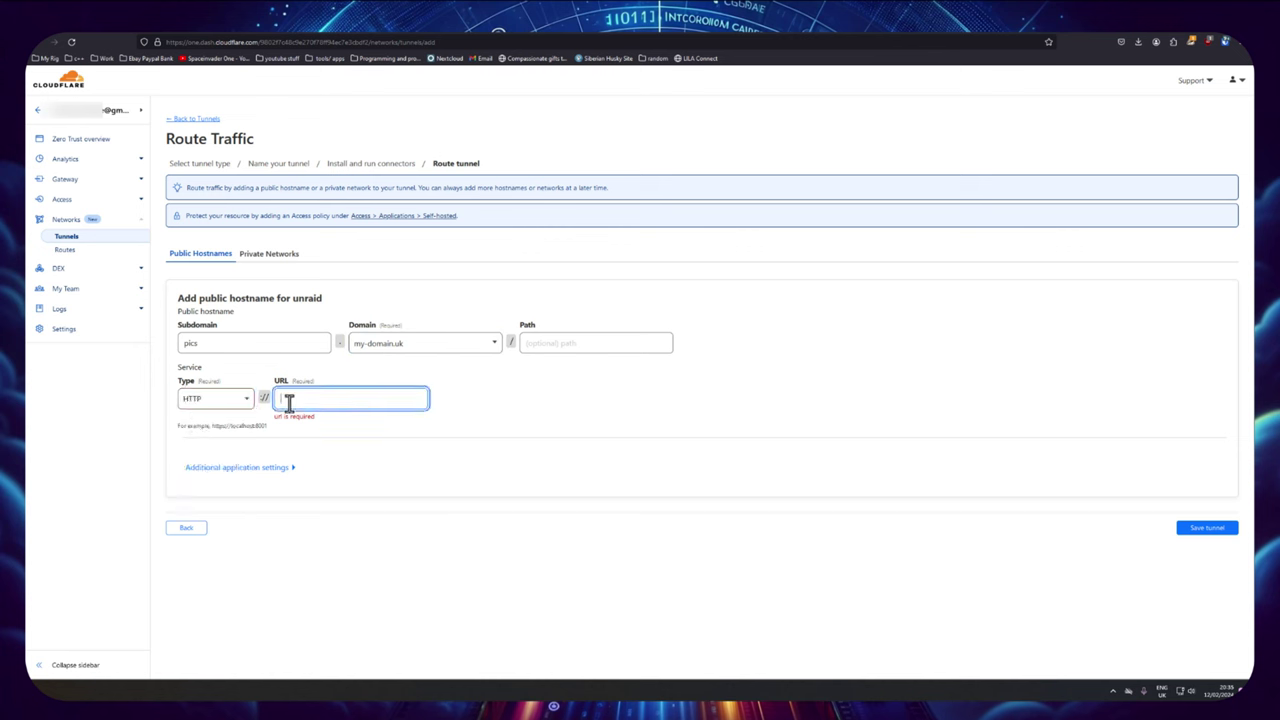
{"action": "right_click", "coordinate": [288, 400]}
{"action": "left_click", "coordinate": [323, 472]}
{"action": "left_click", "coordinate": [1200, 533]}
{"action": "left_click", "coordinate": [1200, 530]}
{"action": "left_click", "coordinate": [1205, 516]}
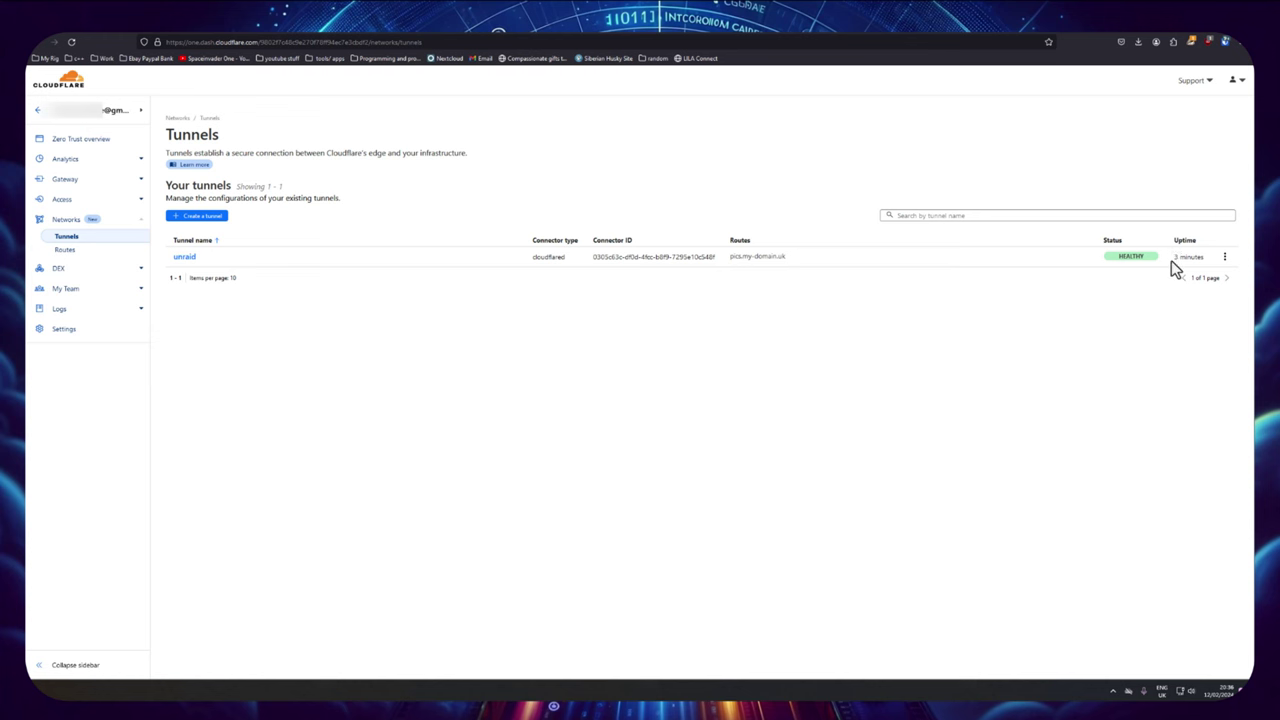
Step: Load pics.my-domain.uk in the browser and check whether its connection is secure
{"action": "left_click", "coordinate": [185, 257]}
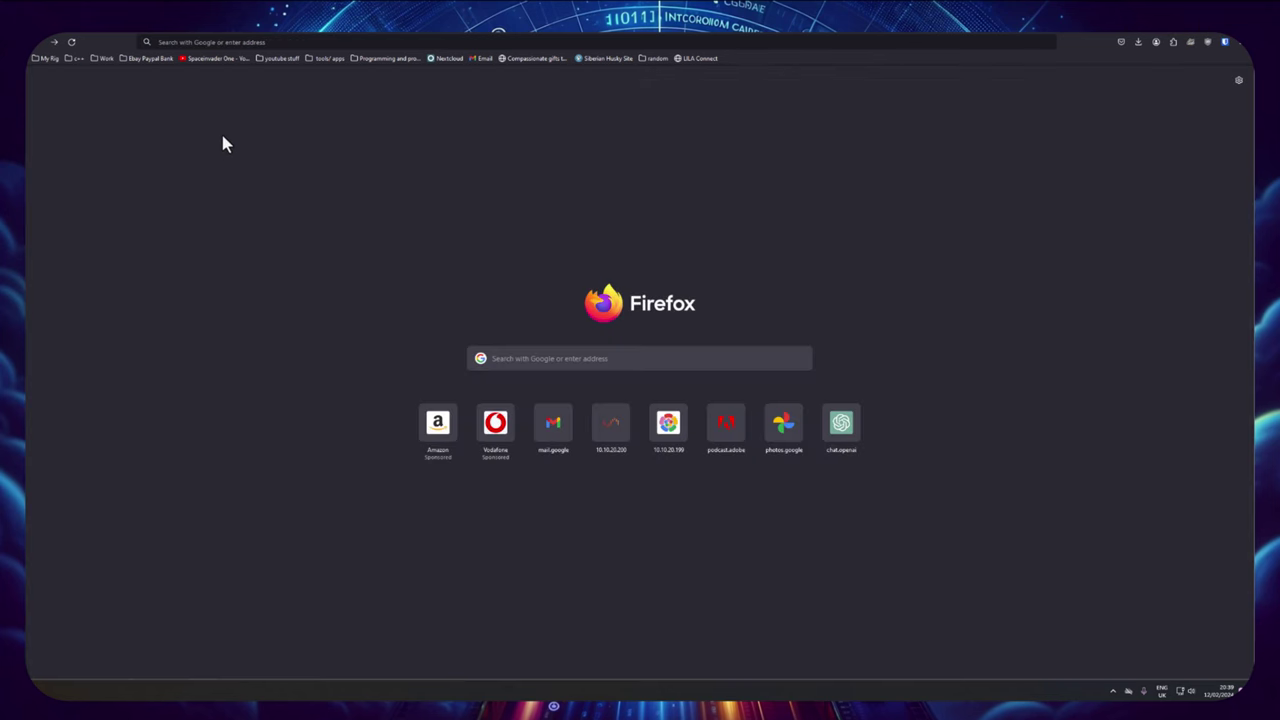
{"action": "left_click", "coordinate": [198, 42]}
{"action": "type", "text": "pics.my-domain.uk"}
{"action": "key", "text": "Return"}
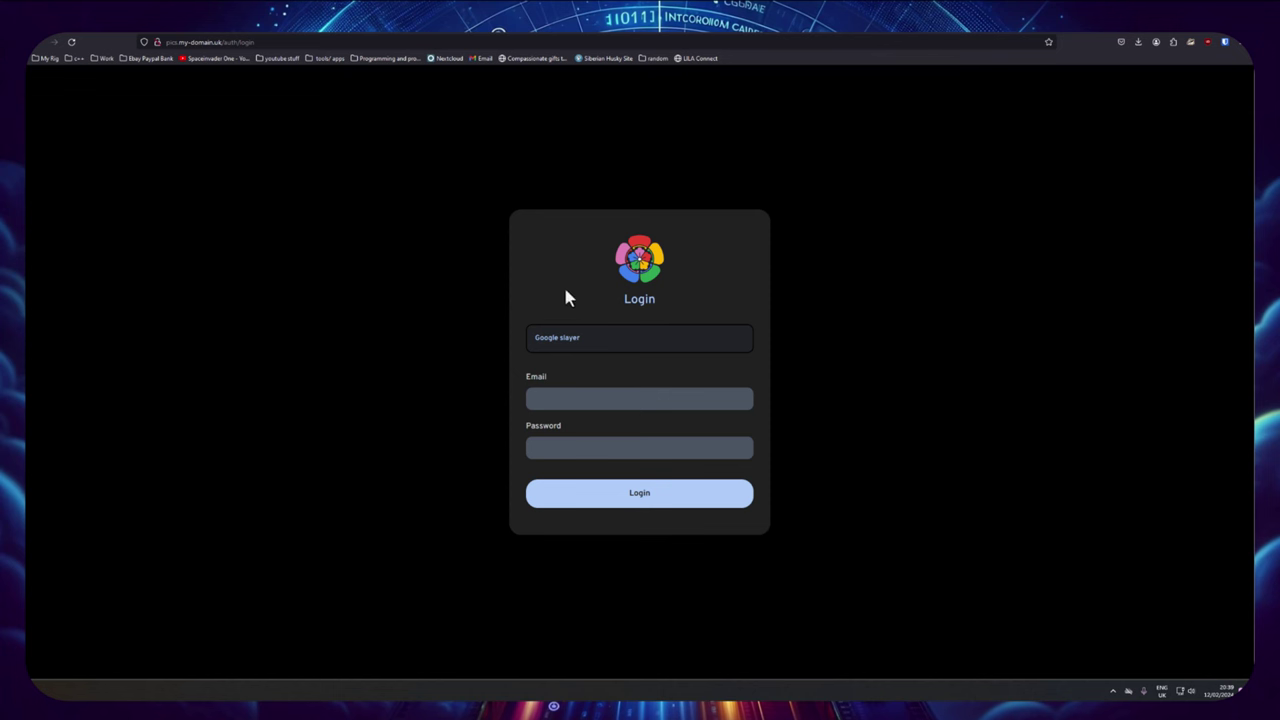
{"action": "left_click", "coordinate": [157, 43]}
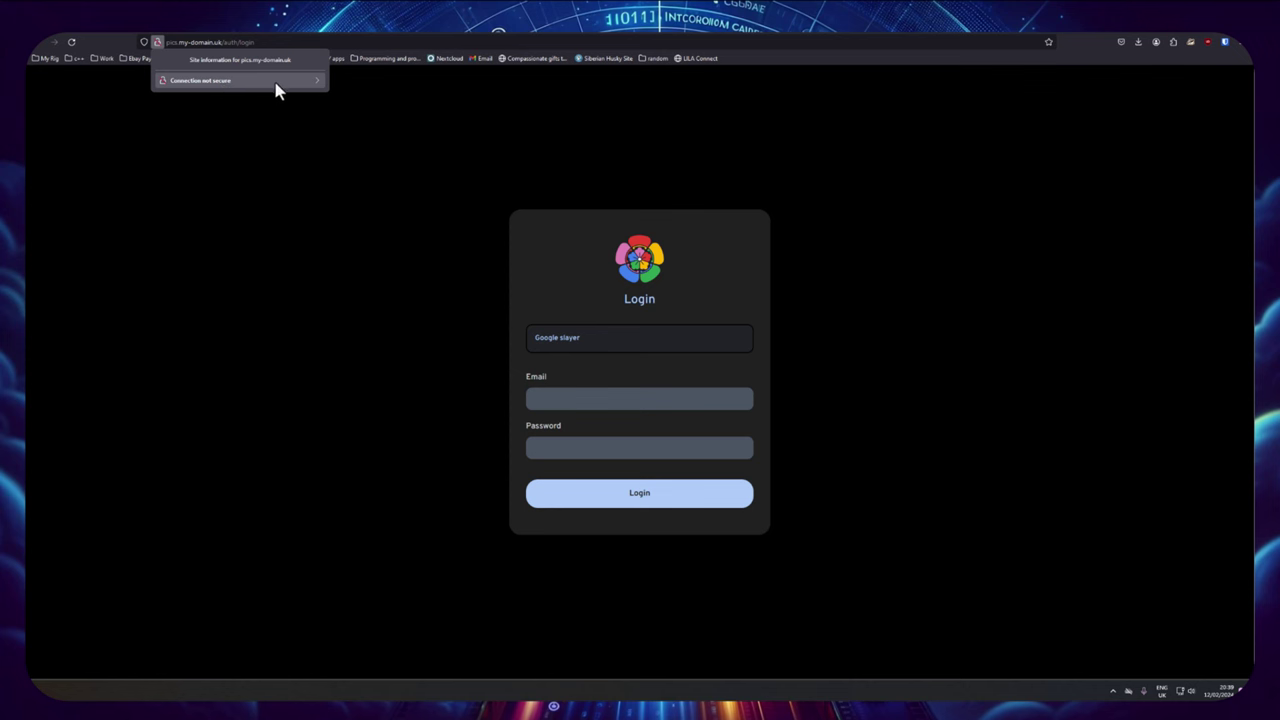
{"action": "left_click", "coordinate": [209, 106]}
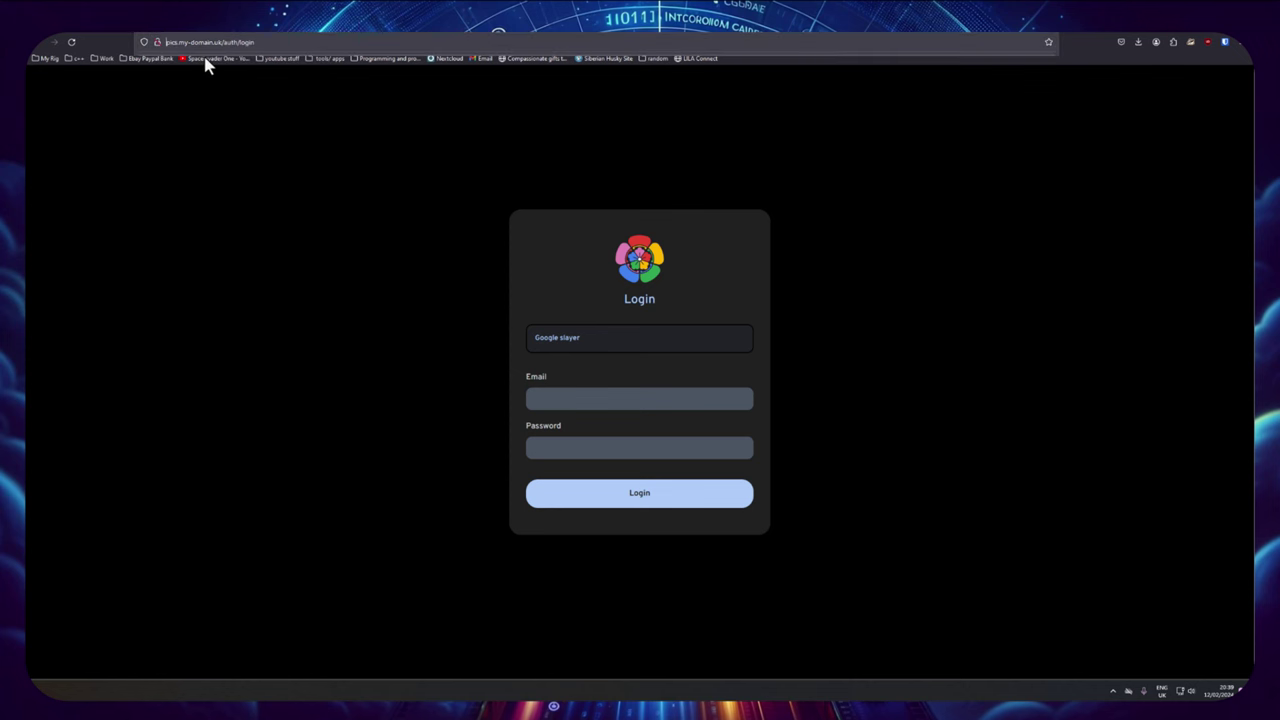
{"action": "key", "text": "Home"}
{"action": "type", "text": "https"}
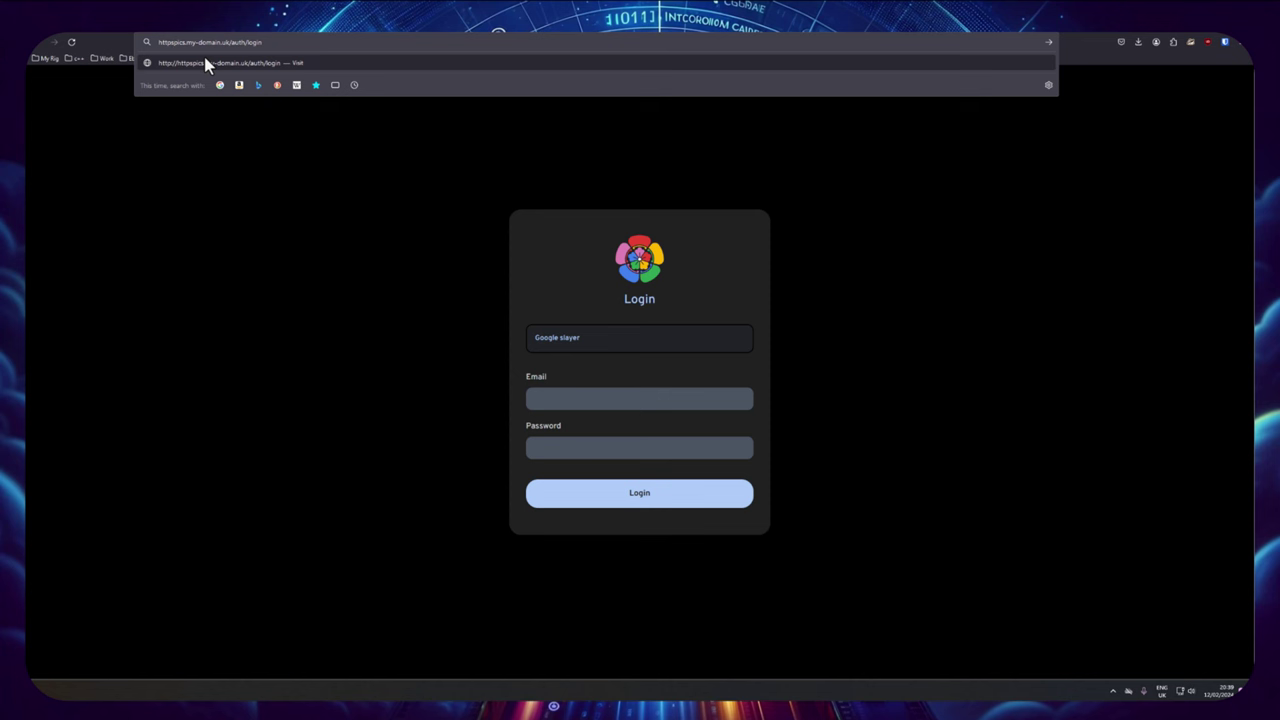
{"action": "type", "text": "://"}
{"action": "key", "text": "Return"}
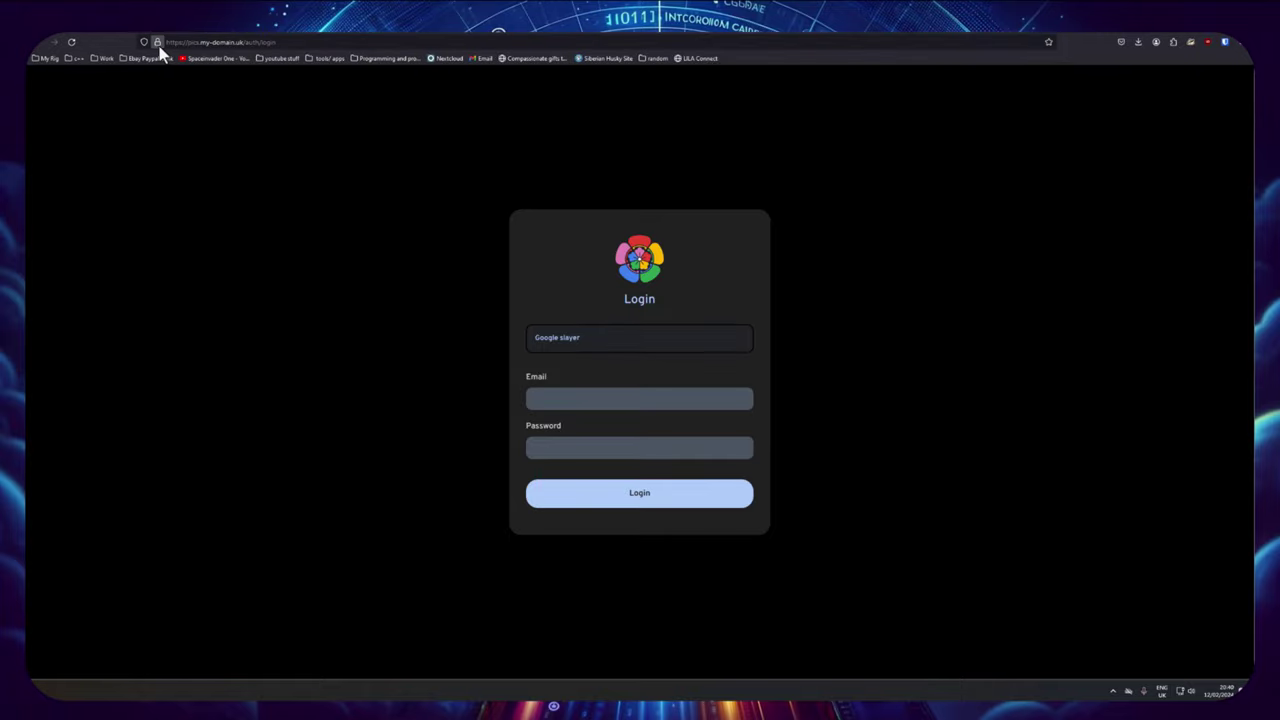
{"action": "left_click", "coordinate": [157, 44]}
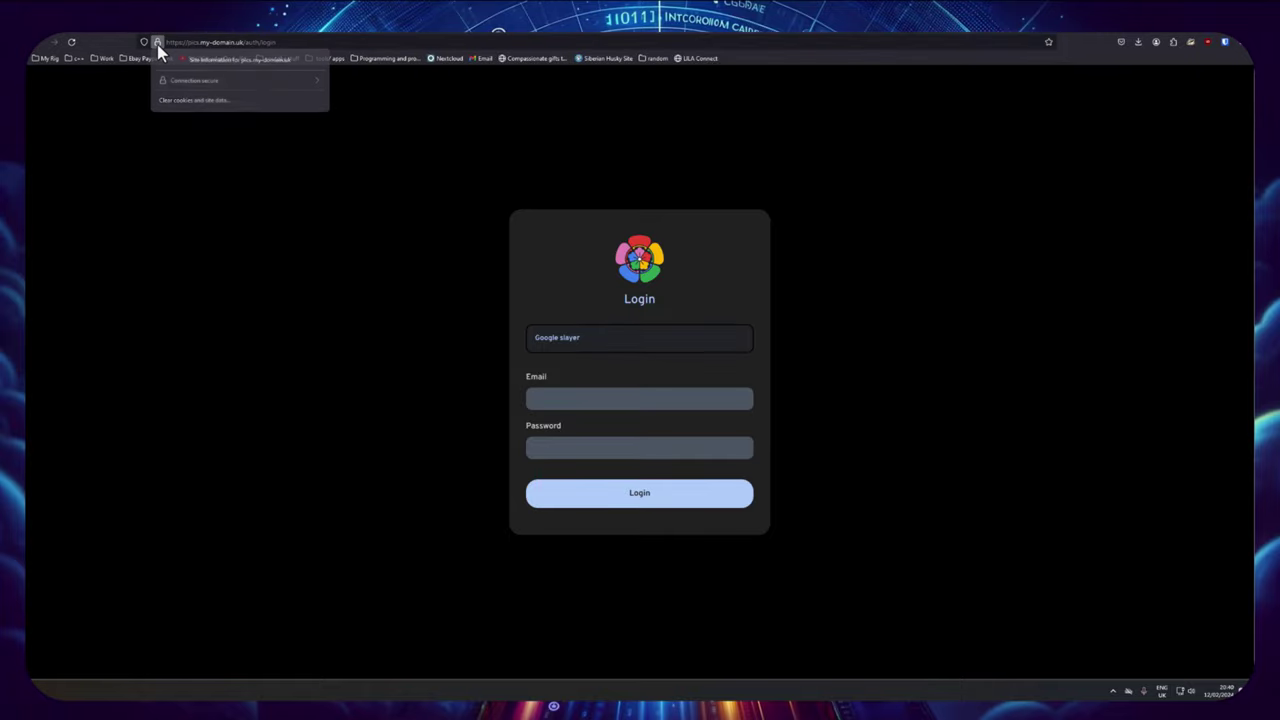
{"action": "left_click", "coordinate": [254, 44]}
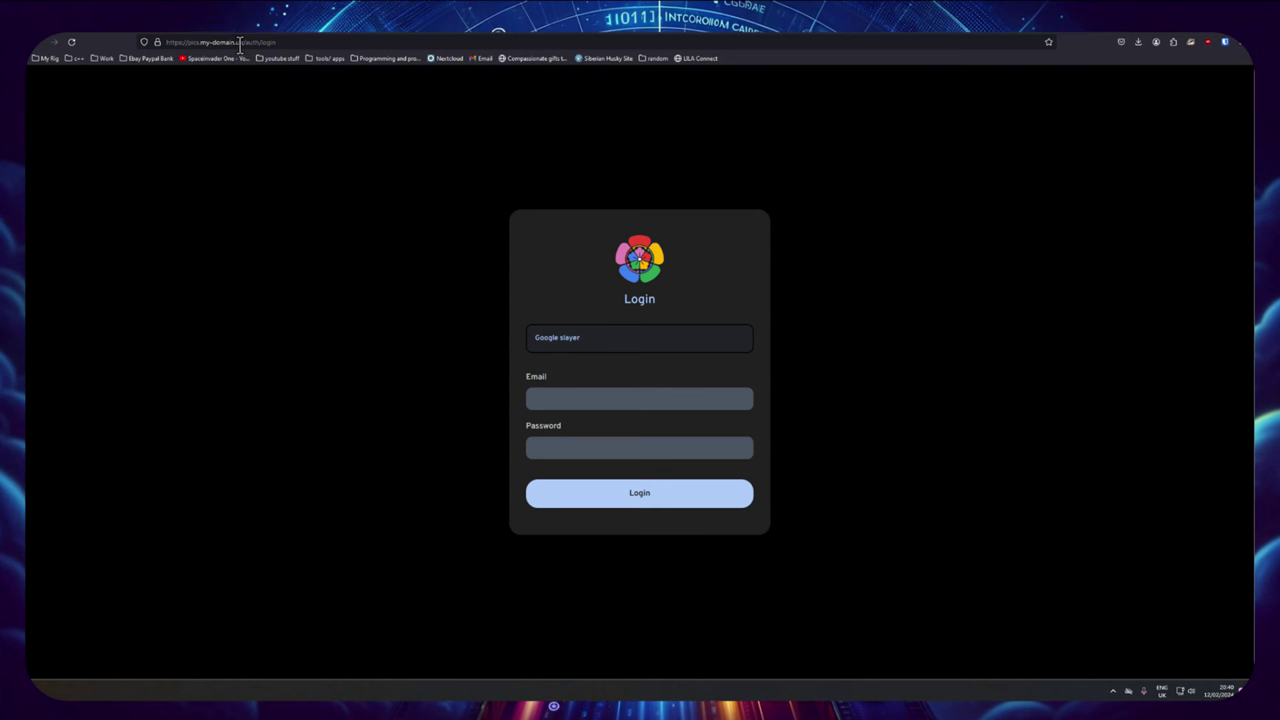
{"action": "left_click_drag", "start_coordinate": [240, 44], "coordinate": [166, 45]}
Step: Close the unraid tunnel details and go to my-domain.uk's SSL/TLS Edge Certificates, down to Always Use HTTPS
{"action": "left_click", "coordinate": [271, 244]}
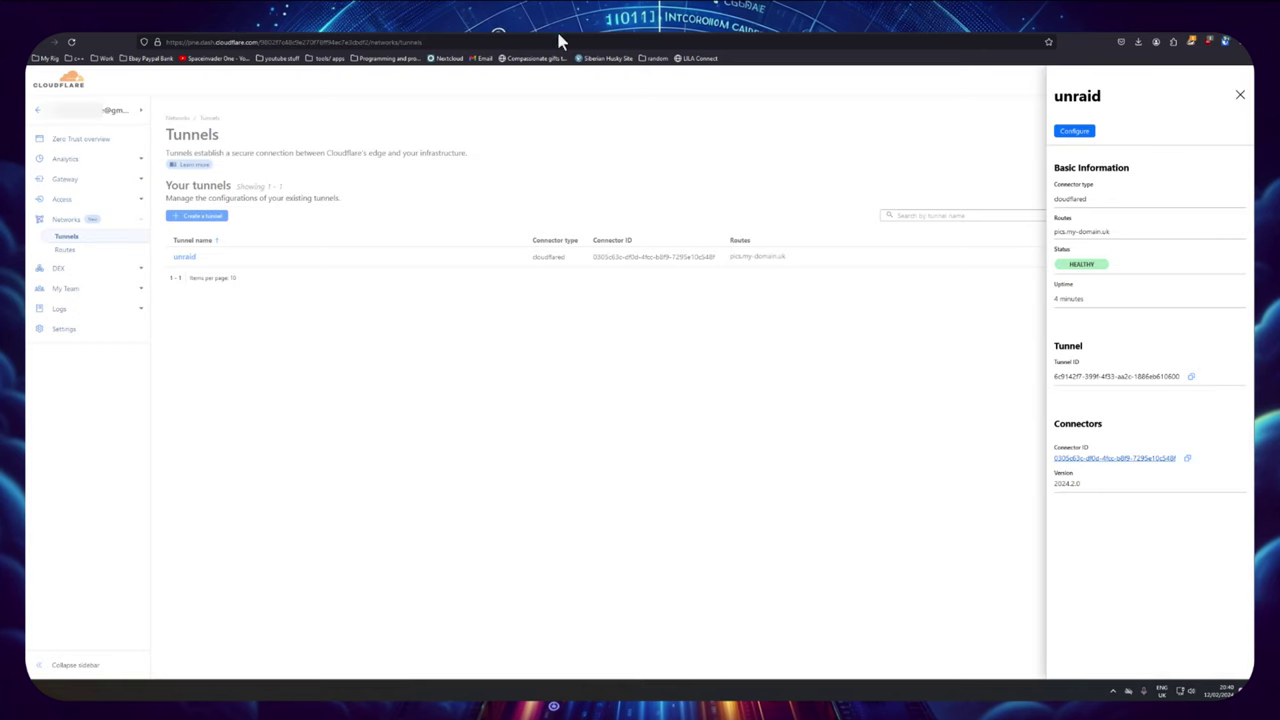
{"action": "left_click", "coordinate": [420, 170]}
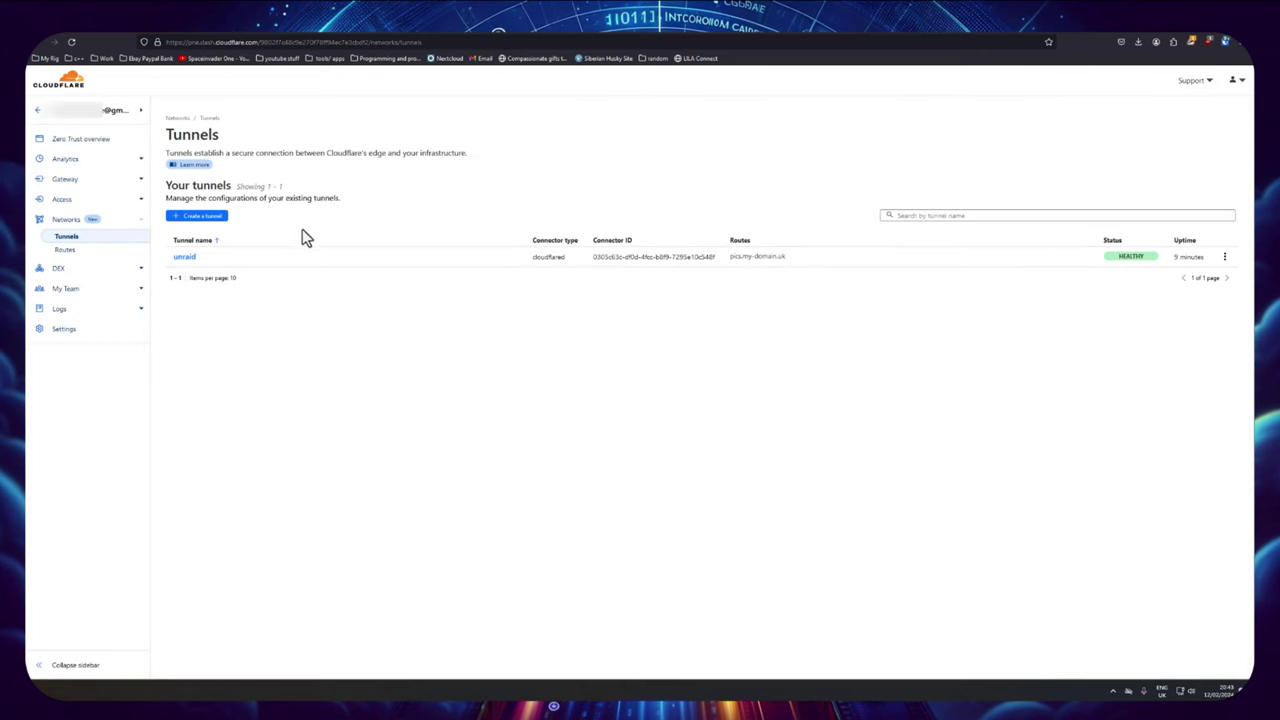
{"action": "left_click", "coordinate": [38, 112]}
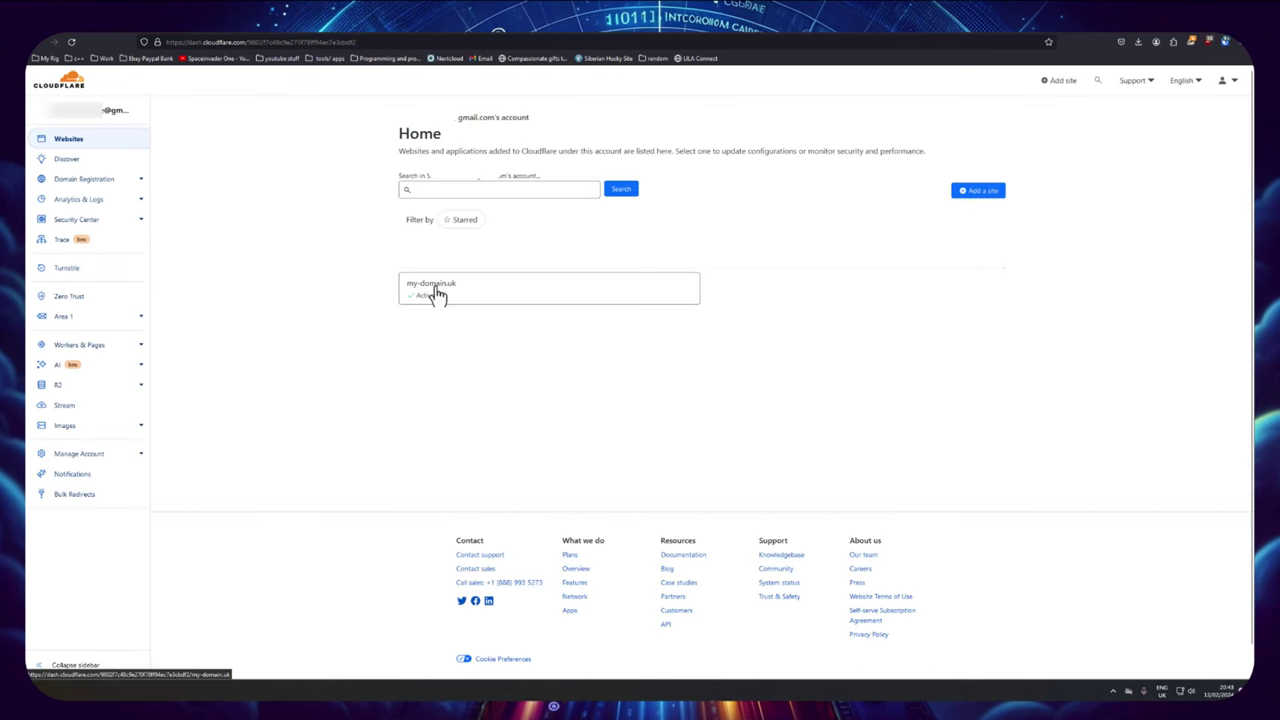
{"action": "left_click", "coordinate": [437, 290]}
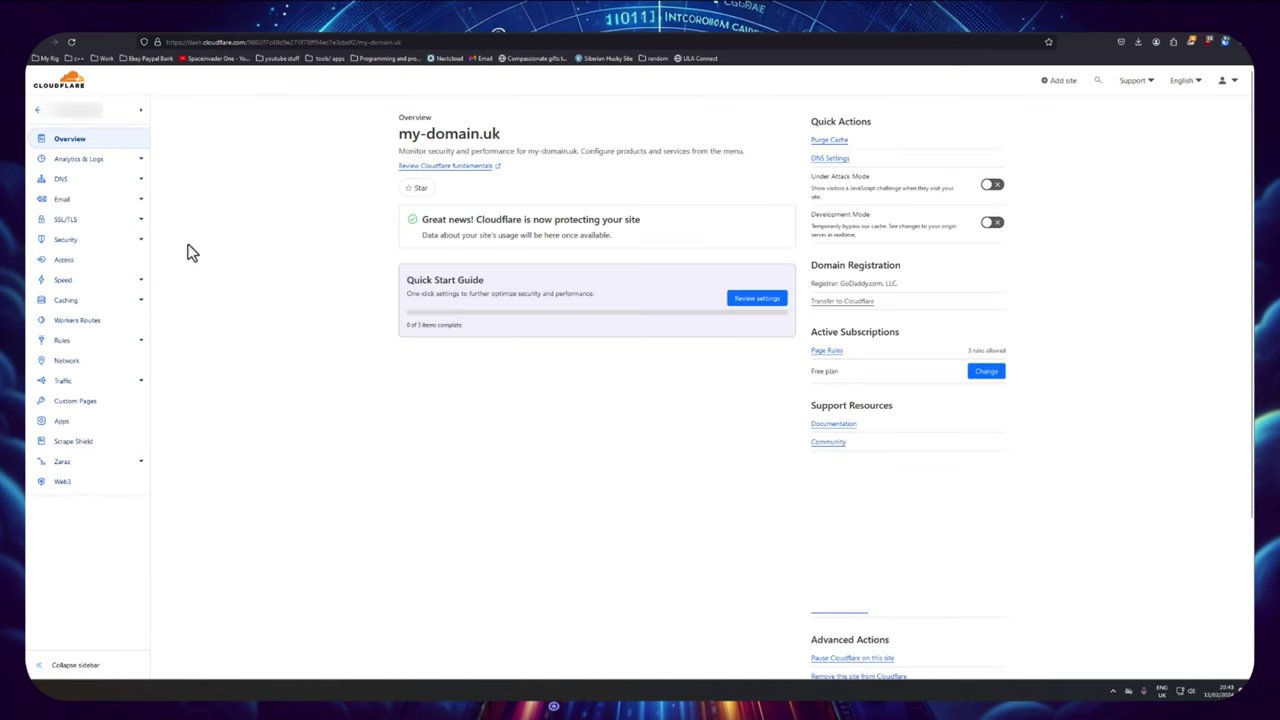
{"action": "left_click", "coordinate": [66, 221]}
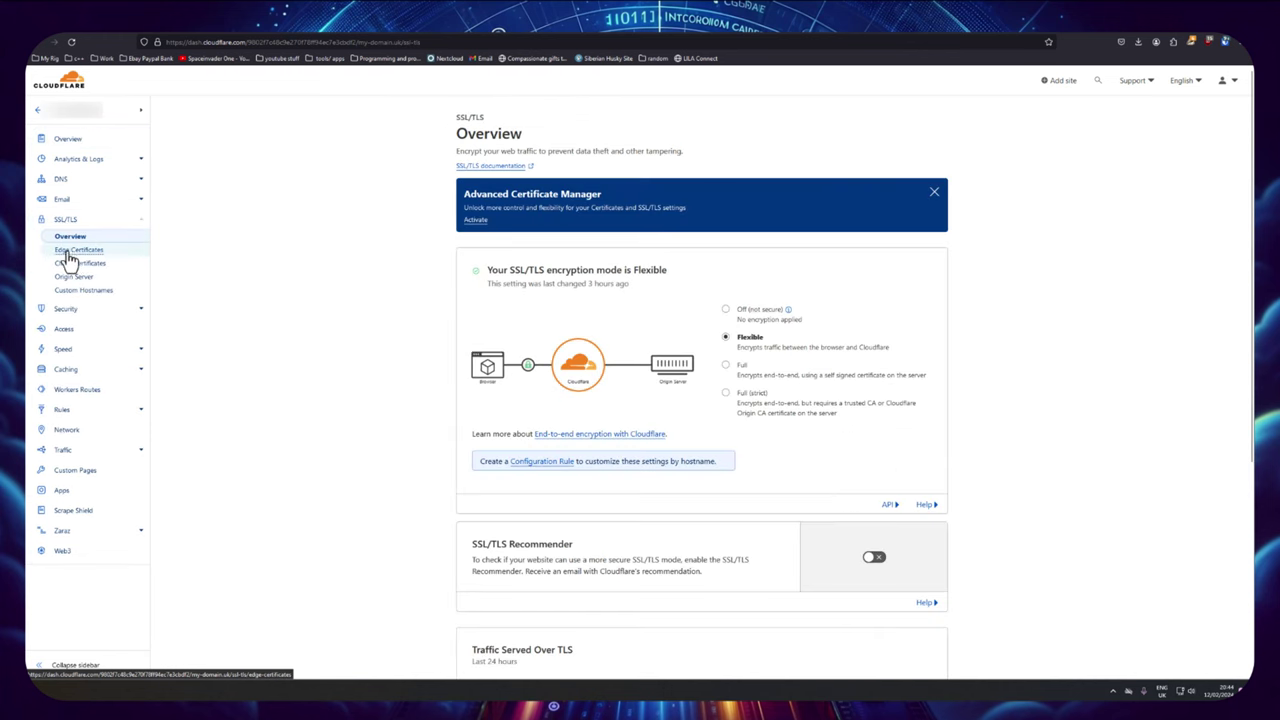
{"action": "left_click", "coordinate": [81, 252]}
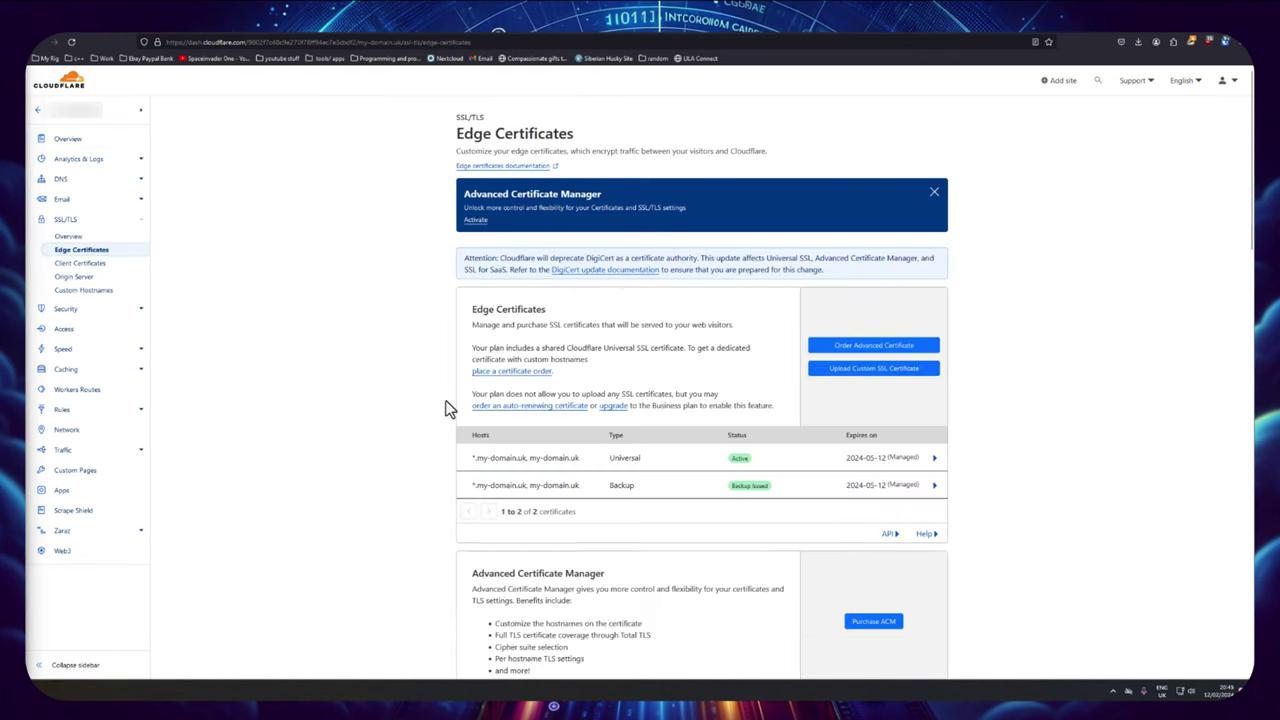
{"action": "scroll", "coordinate": [446, 409], "scroll_direction": "down", "scroll_amount": 4}
{"action": "scroll", "coordinate": [446, 409], "scroll_direction": "down", "scroll_amount": 2}
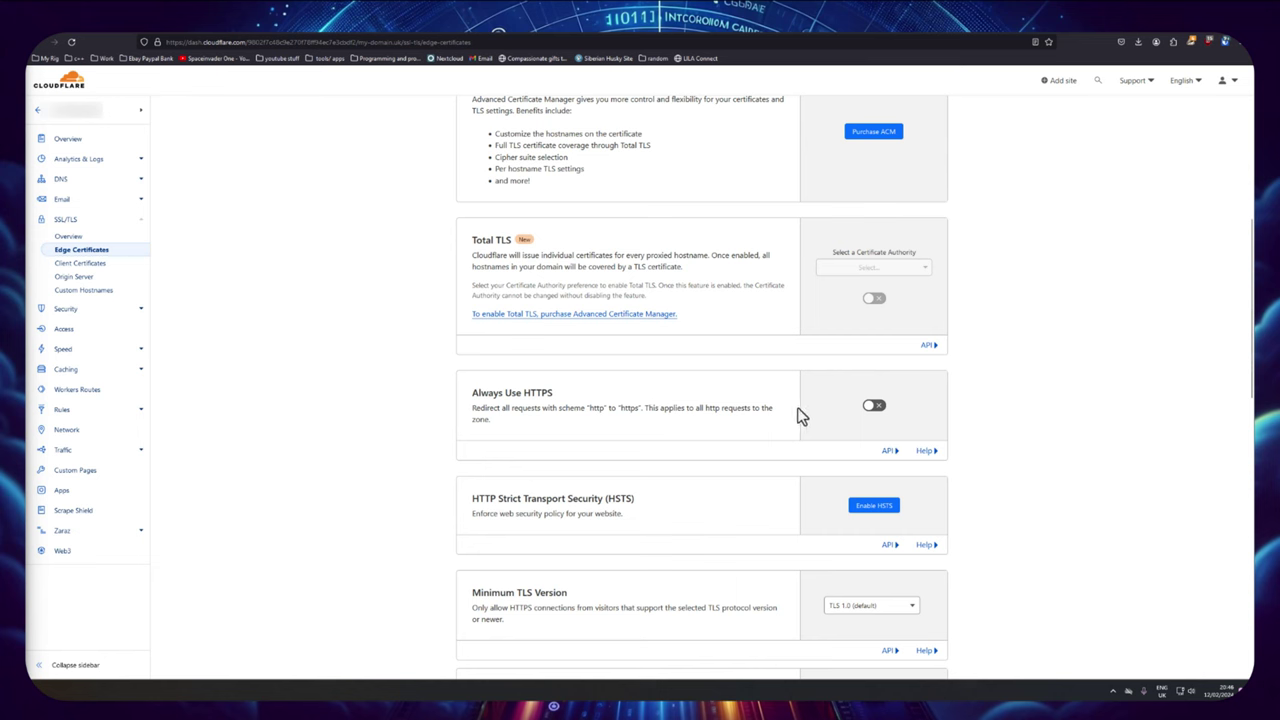
Step: Turn on Always Use HTTPS, then load pics.my-domain.uk in a new tab
{"action": "left_click", "coordinate": [874, 406]}
{"action": "key", "text": "ctrl+t"}
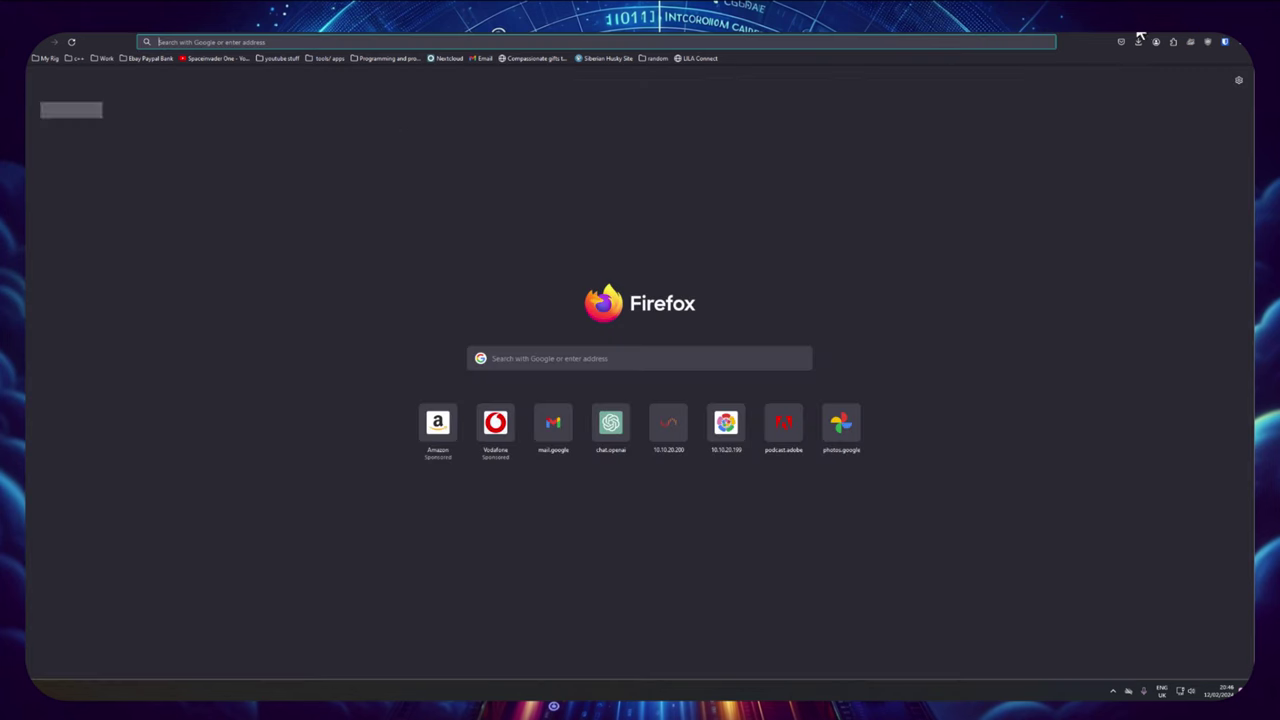
{"action": "type", "text": "pics.my-domain.uk/"}
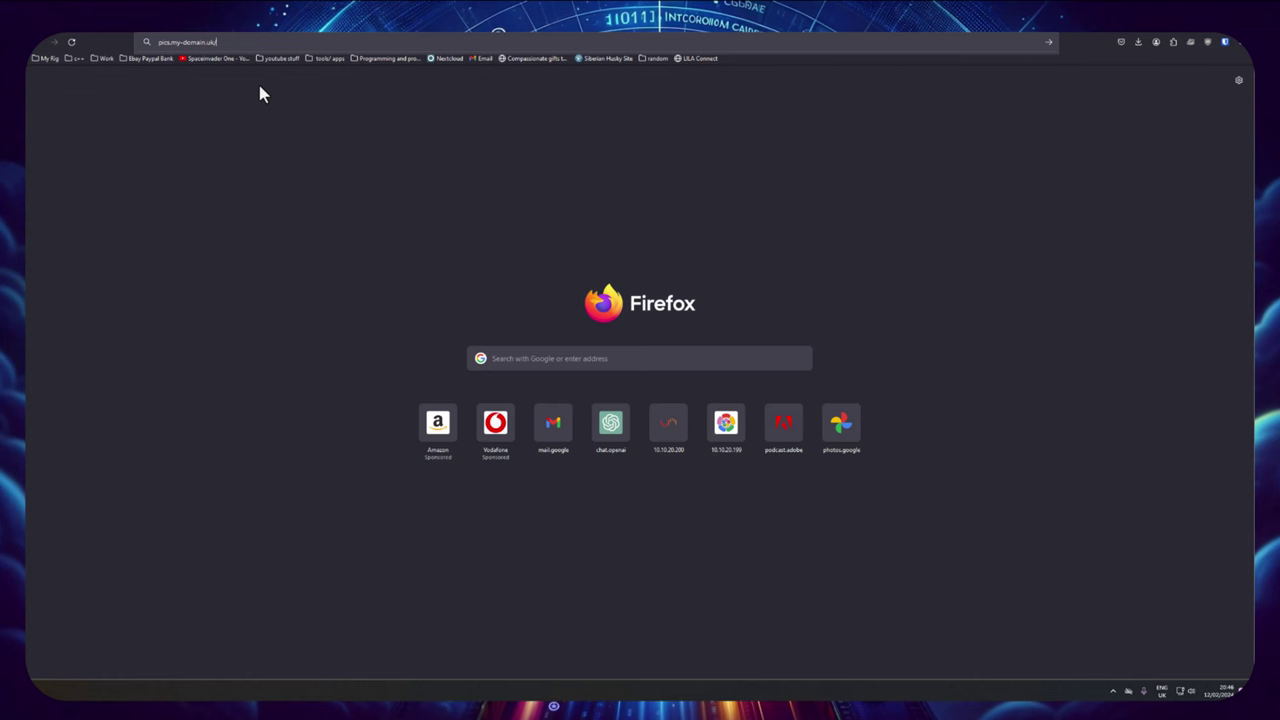
{"action": "key", "text": "Return"}
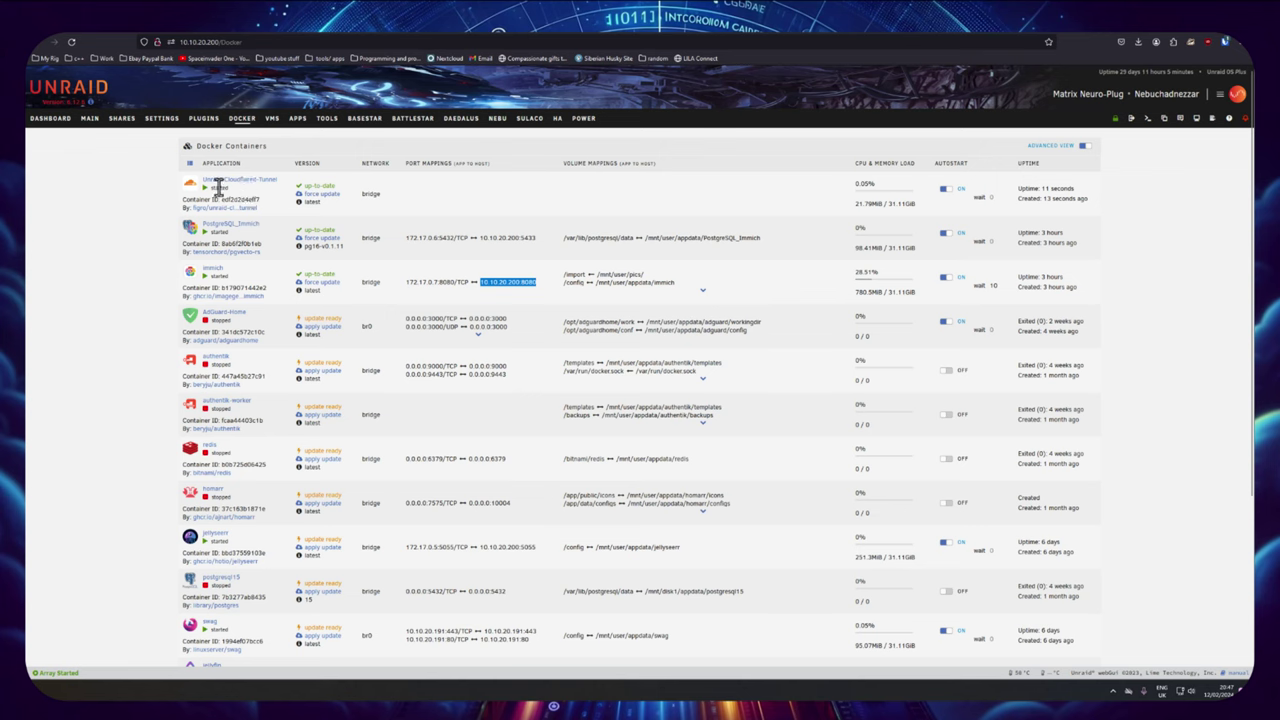
Step: Check the nextcloud container's settings on the second server and copy its address 10.10.20.199:444
{"action": "left_click", "coordinate": [364, 128]}
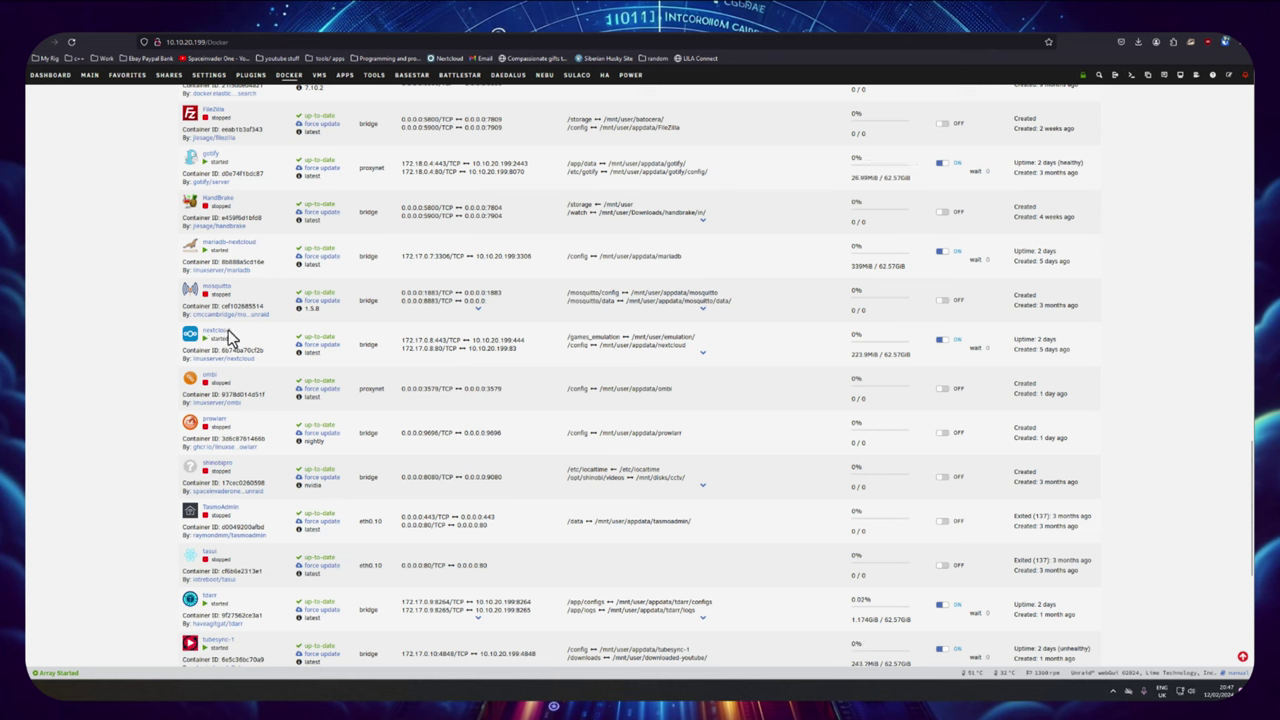
{"action": "left_click", "coordinate": [190, 336]}
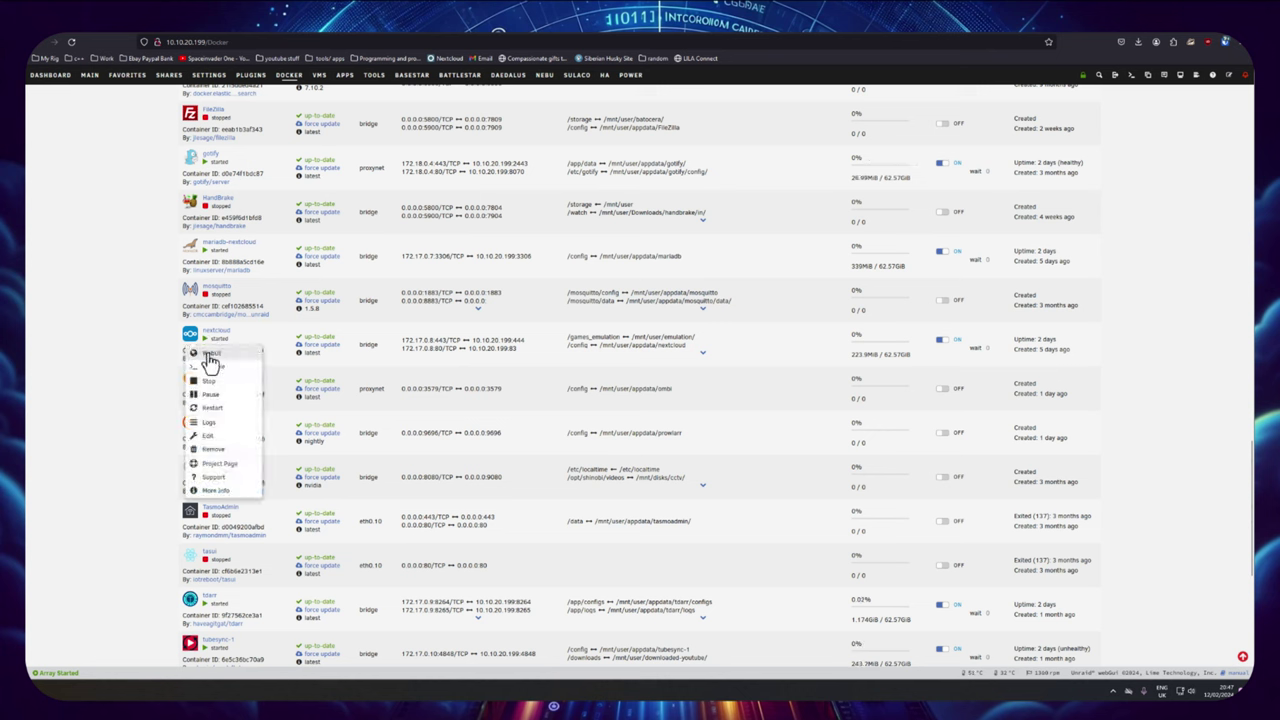
{"action": "left_click", "coordinate": [212, 435]}
{"action": "scroll", "coordinate": [489, 405], "scroll_direction": "down", "scroll_amount": 2}
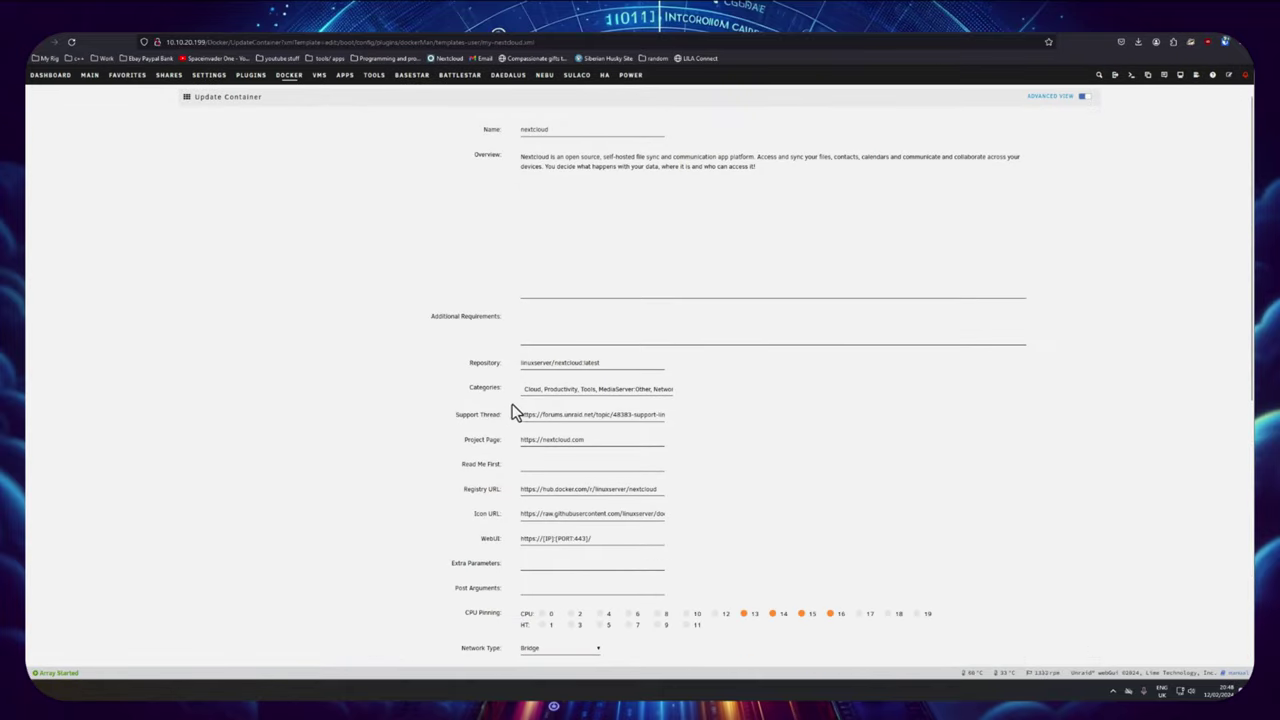
{"action": "double_click", "coordinate": [528, 489]}
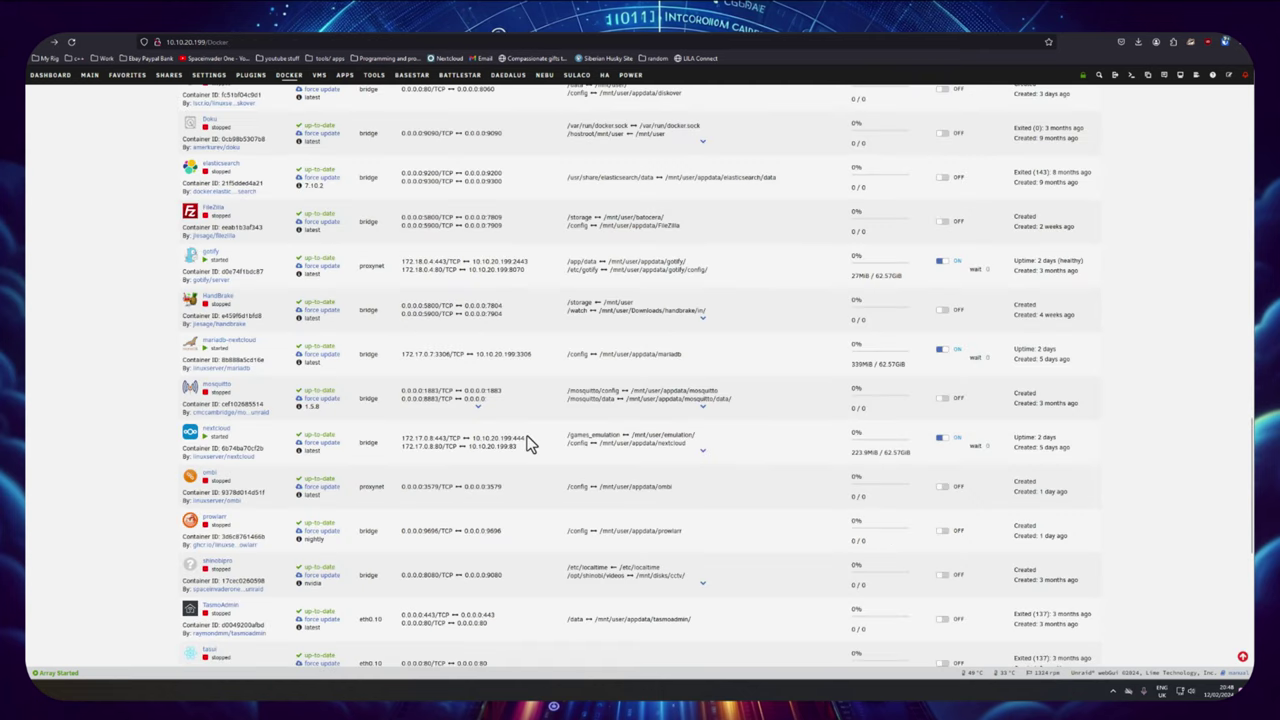
{"action": "left_click_drag", "start_coordinate": [527, 439], "coordinate": [471, 440]}
{"action": "key", "text": "ctrl+c"}
{"action": "right_click", "coordinate": [501, 438]}
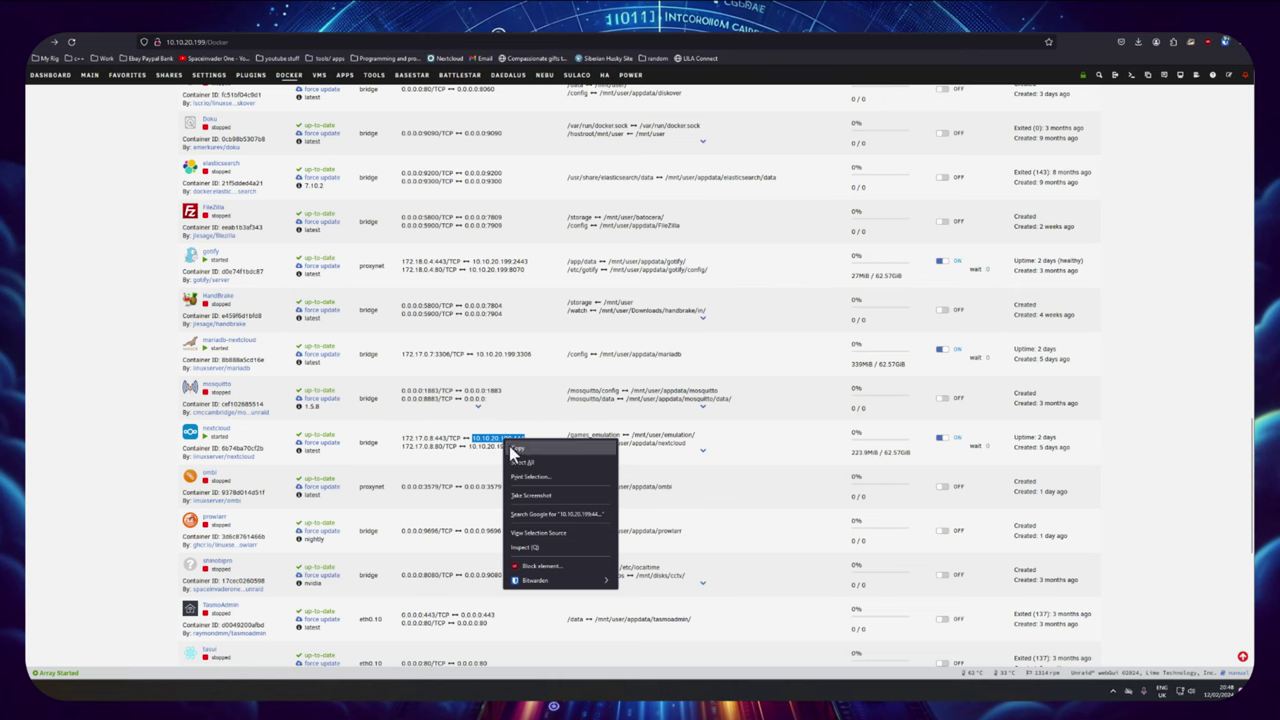
{"action": "left_click", "coordinate": [515, 455]}
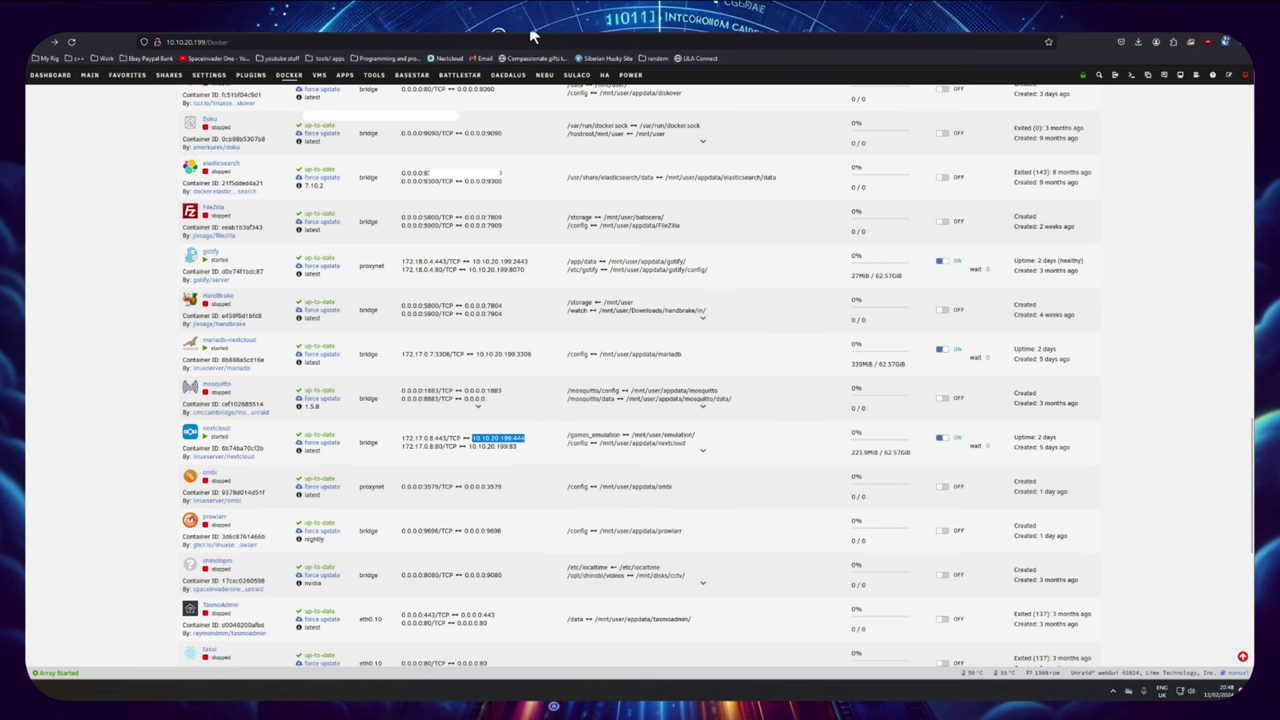
Step: Open the unraid tunnel's configuration and start a new public hostname
{"action": "key", "text": "ctrl+Tab"}
{"action": "left_click", "coordinate": [73, 306]}
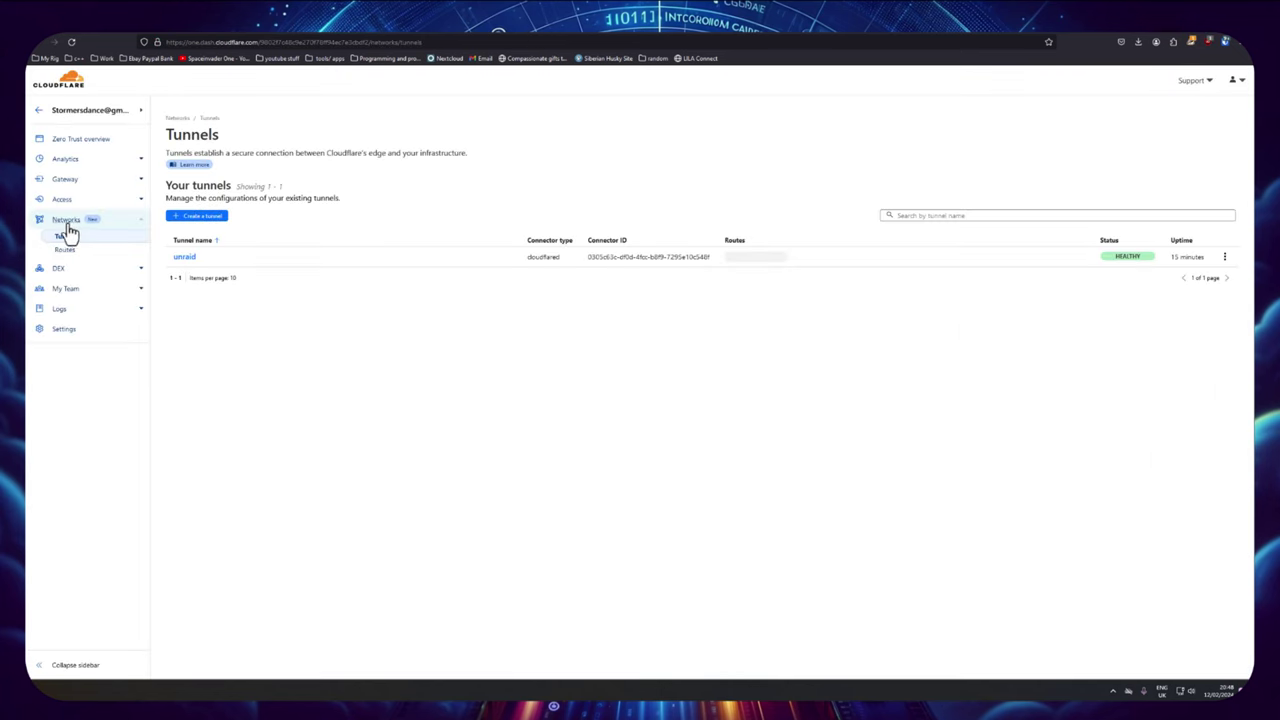
{"action": "left_click", "coordinate": [60, 219]}
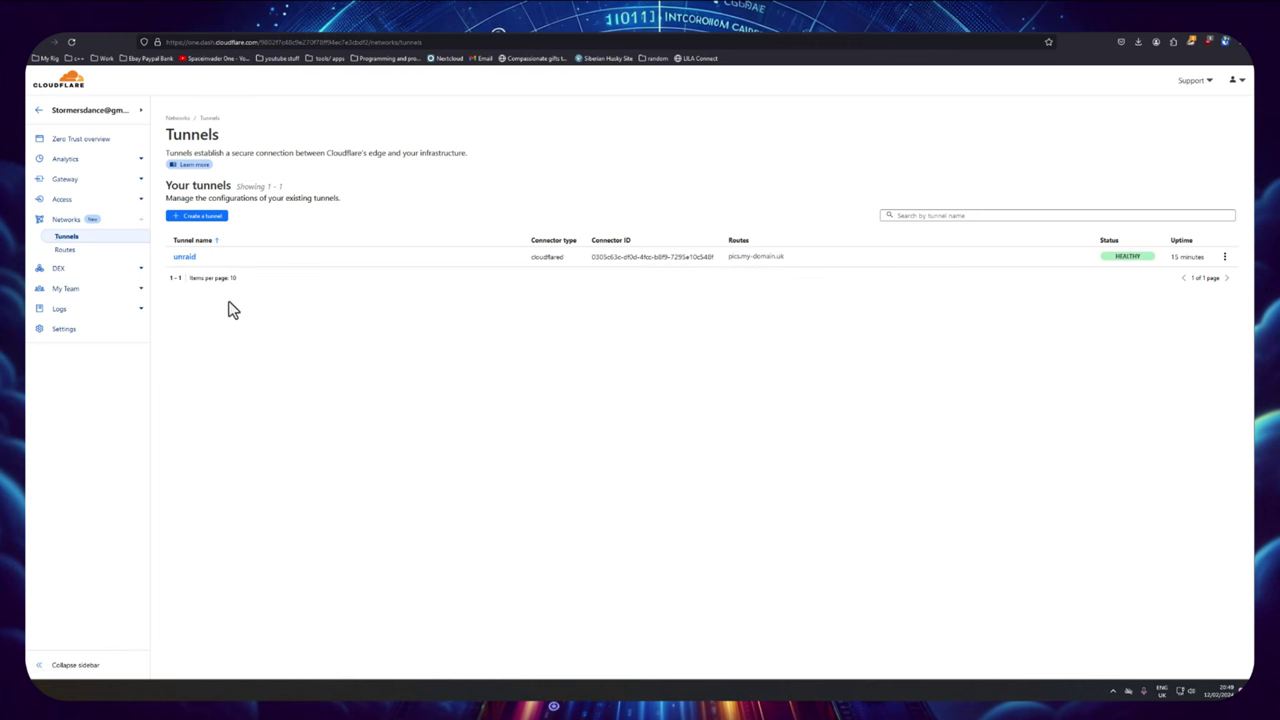
{"action": "left_click", "coordinate": [184, 259]}
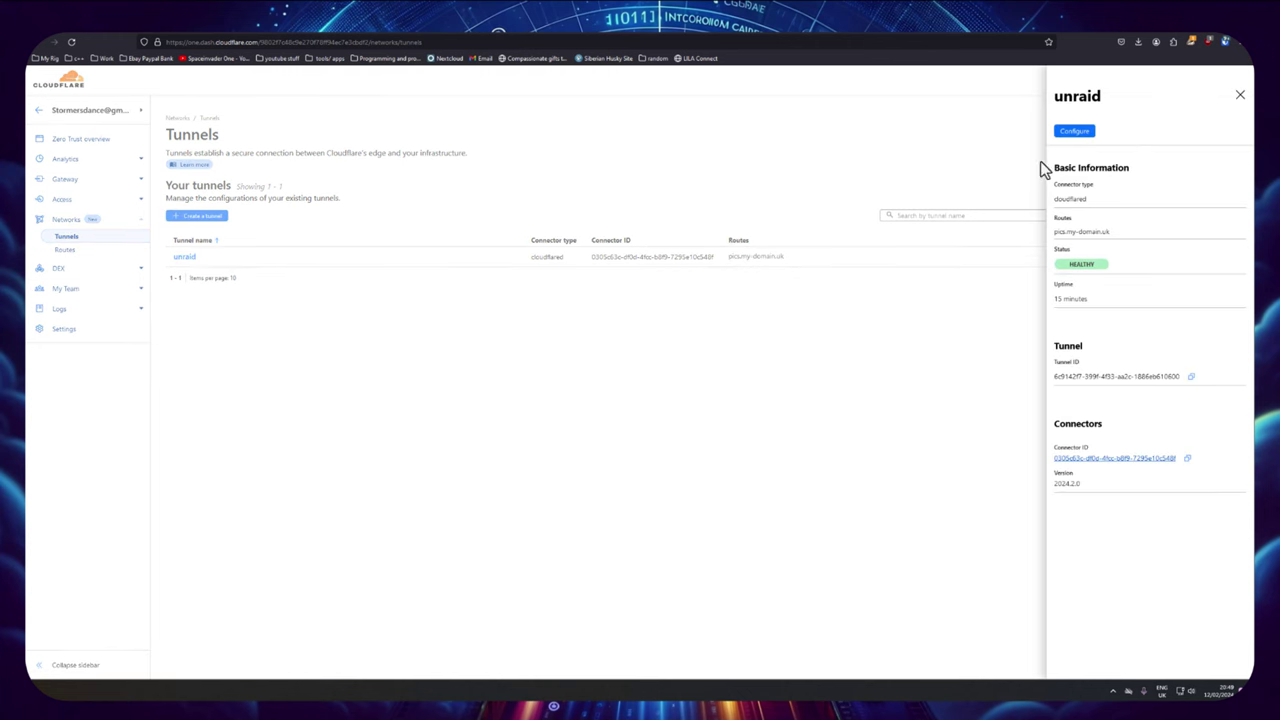
{"action": "left_click", "coordinate": [1074, 133]}
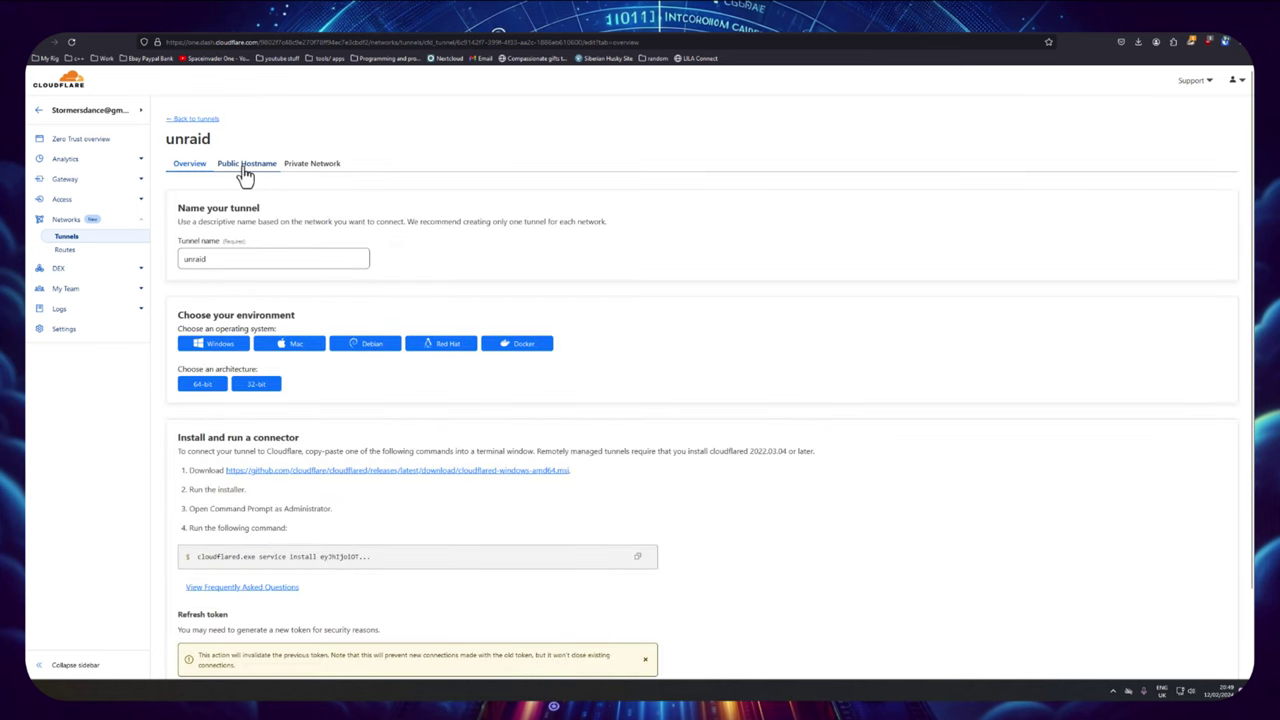
{"action": "left_click", "coordinate": [245, 170]}
{"action": "left_click", "coordinate": [212, 222]}
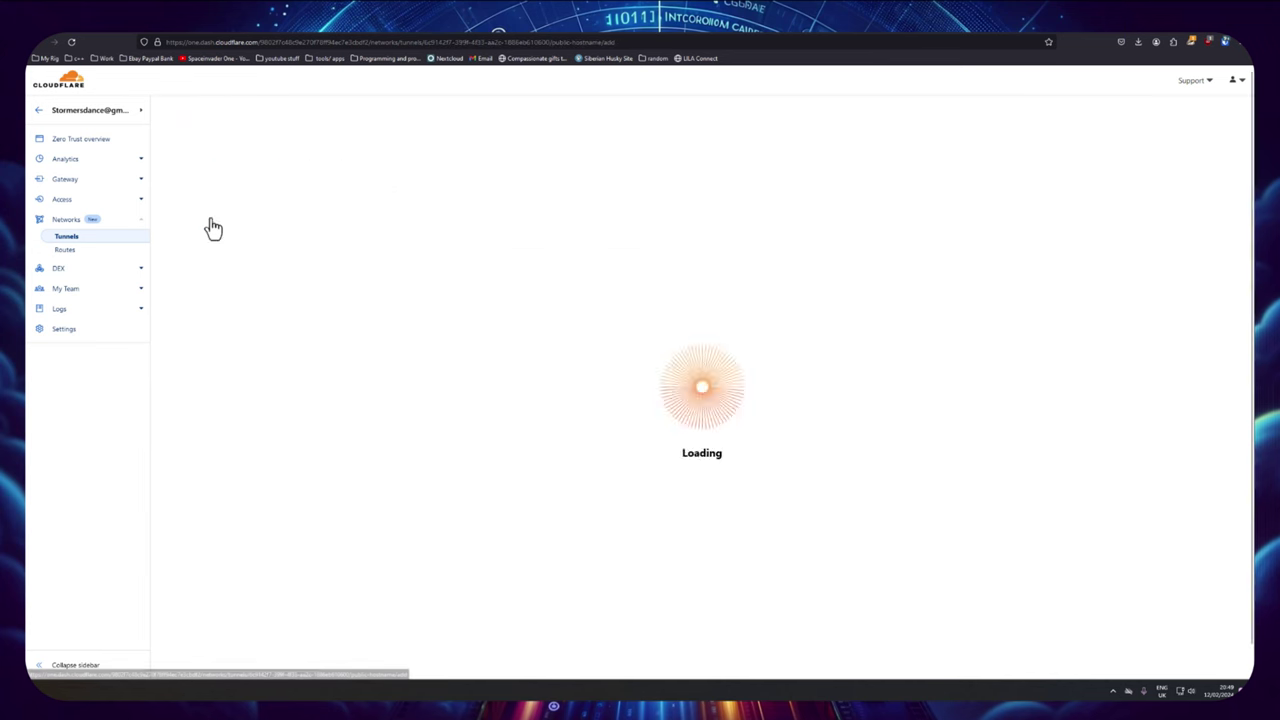
Step: Enter subdomain nextcloud on my-domain.uk with HTTPS service URL 10.10.20.199:444
{"action": "left_click", "coordinate": [218, 218]}
{"action": "type", "text": "next"}
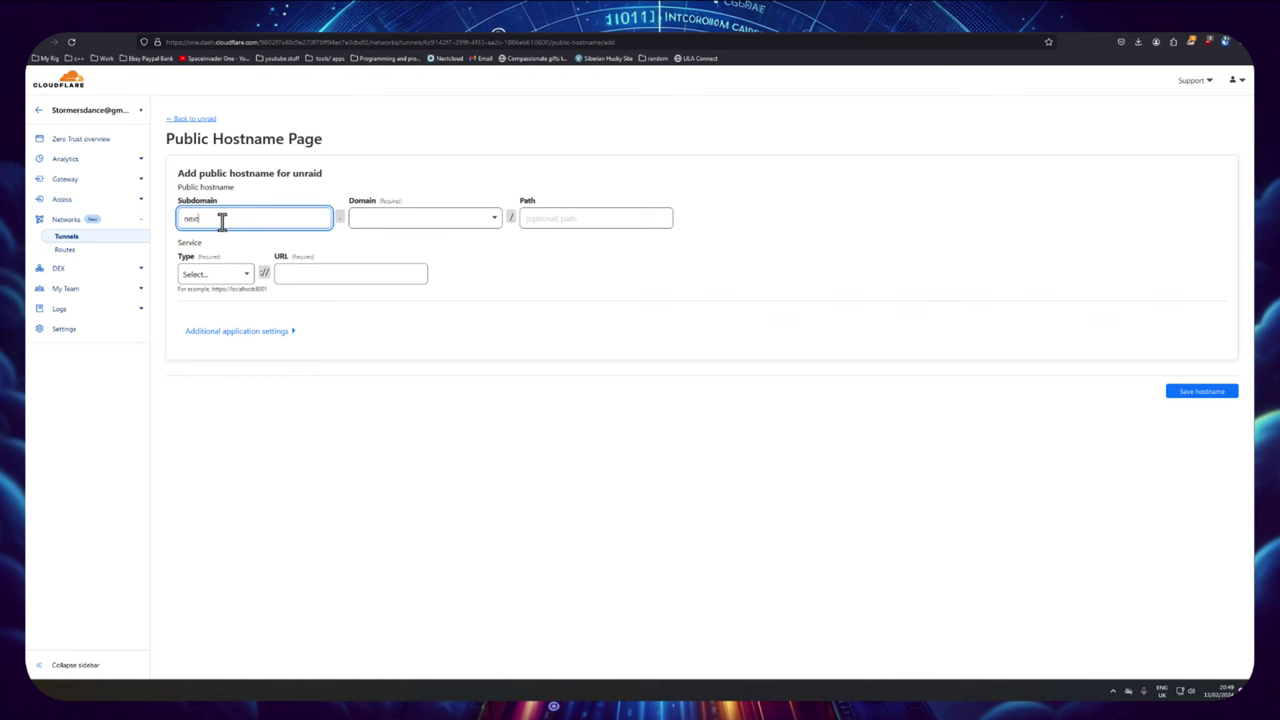
{"action": "type", "text": "cloud"}
{"action": "key", "text": "Tab"}
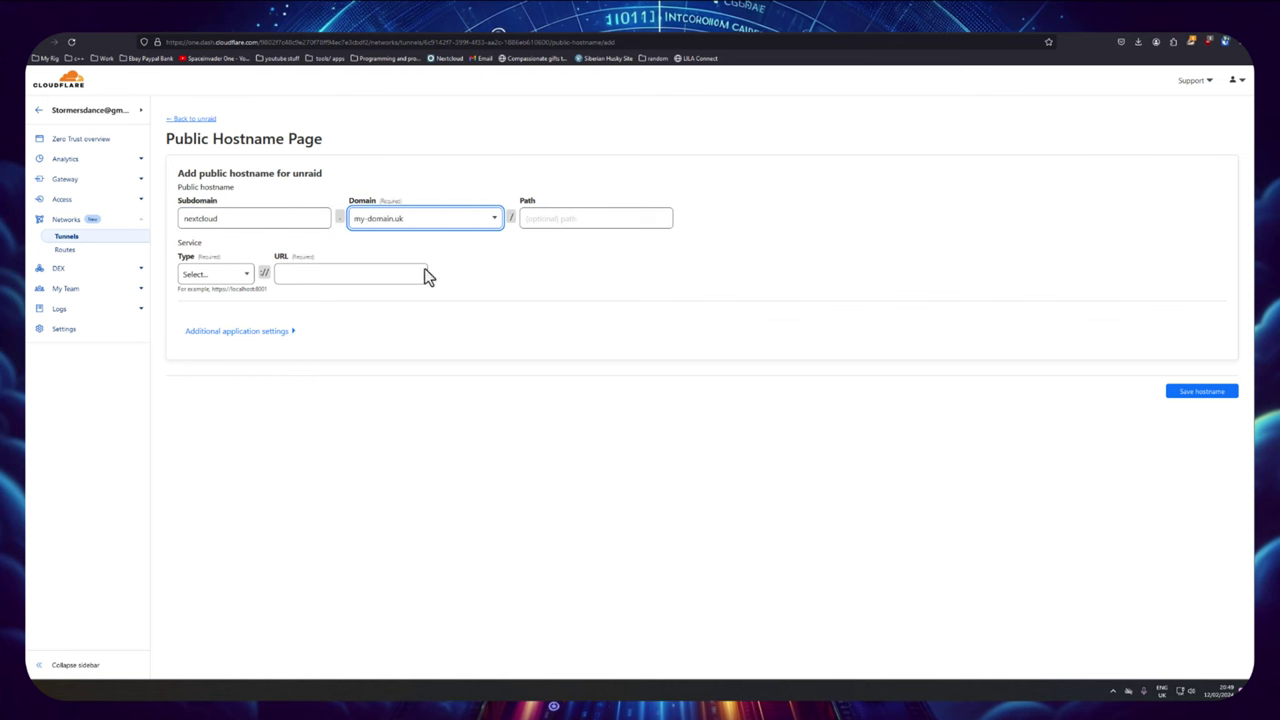
{"action": "left_click", "coordinate": [218, 276]}
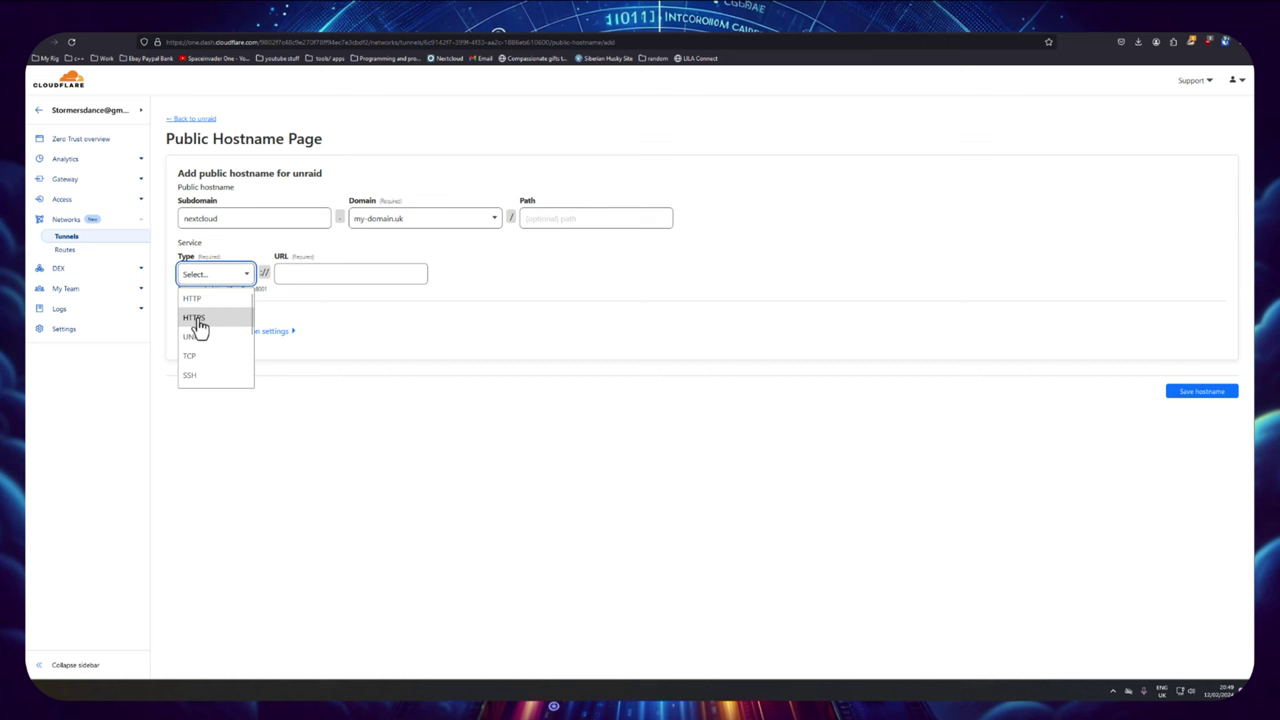
{"action": "left_click", "coordinate": [193, 320]}
{"action": "left_click", "coordinate": [285, 273]}
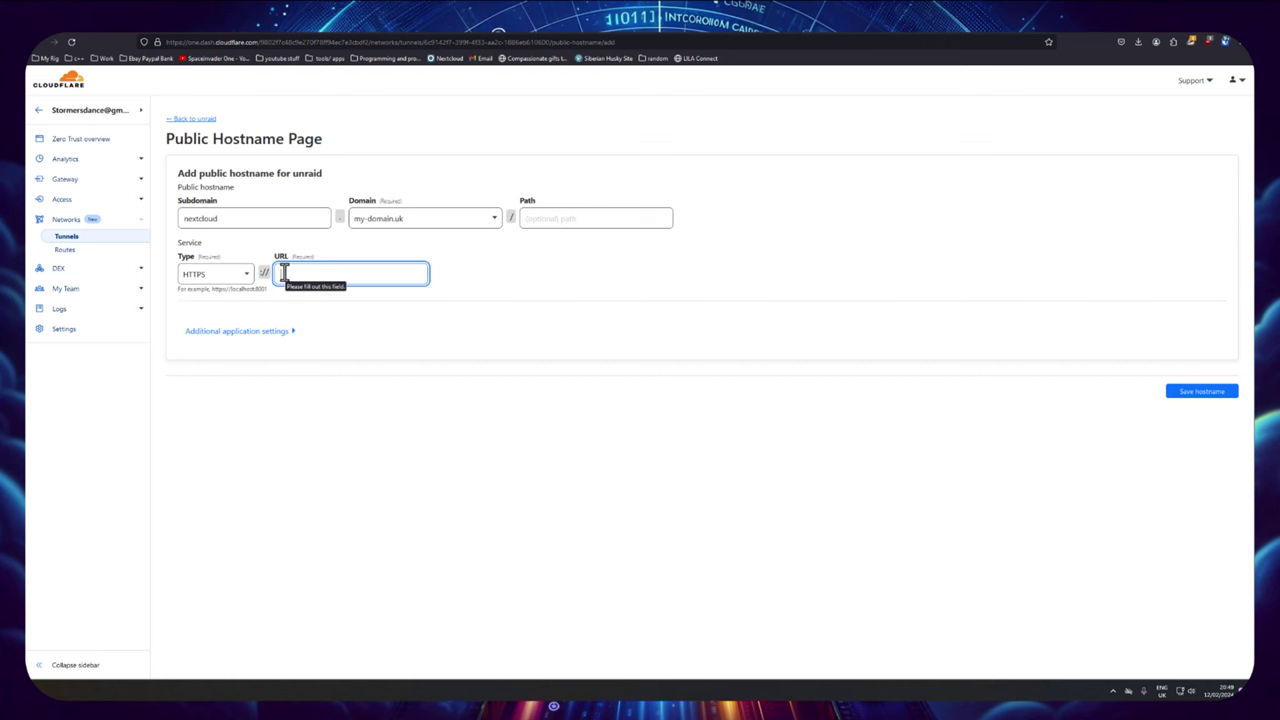
{"action": "key", "text": "ctrl+v"}
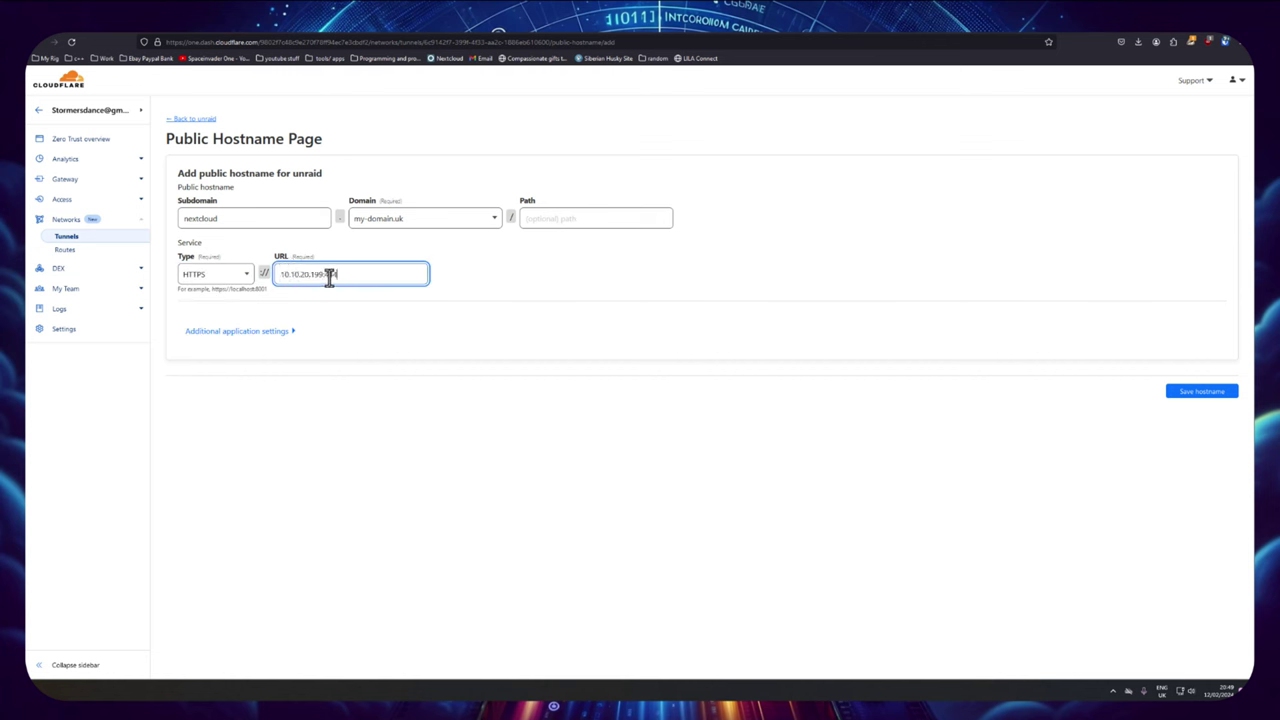
Step: Enable No TLS Verify in the hostname's TLS settings
{"action": "left_click", "coordinate": [250, 332]}
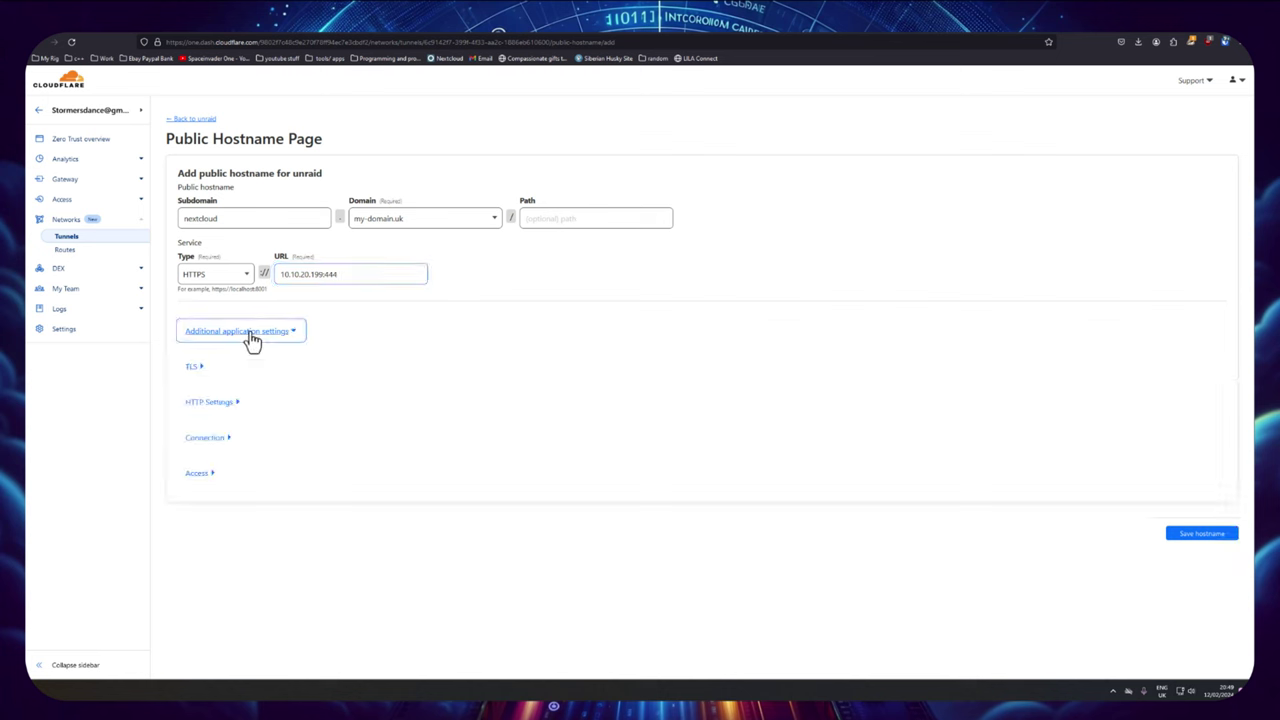
{"action": "left_click", "coordinate": [192, 368]}
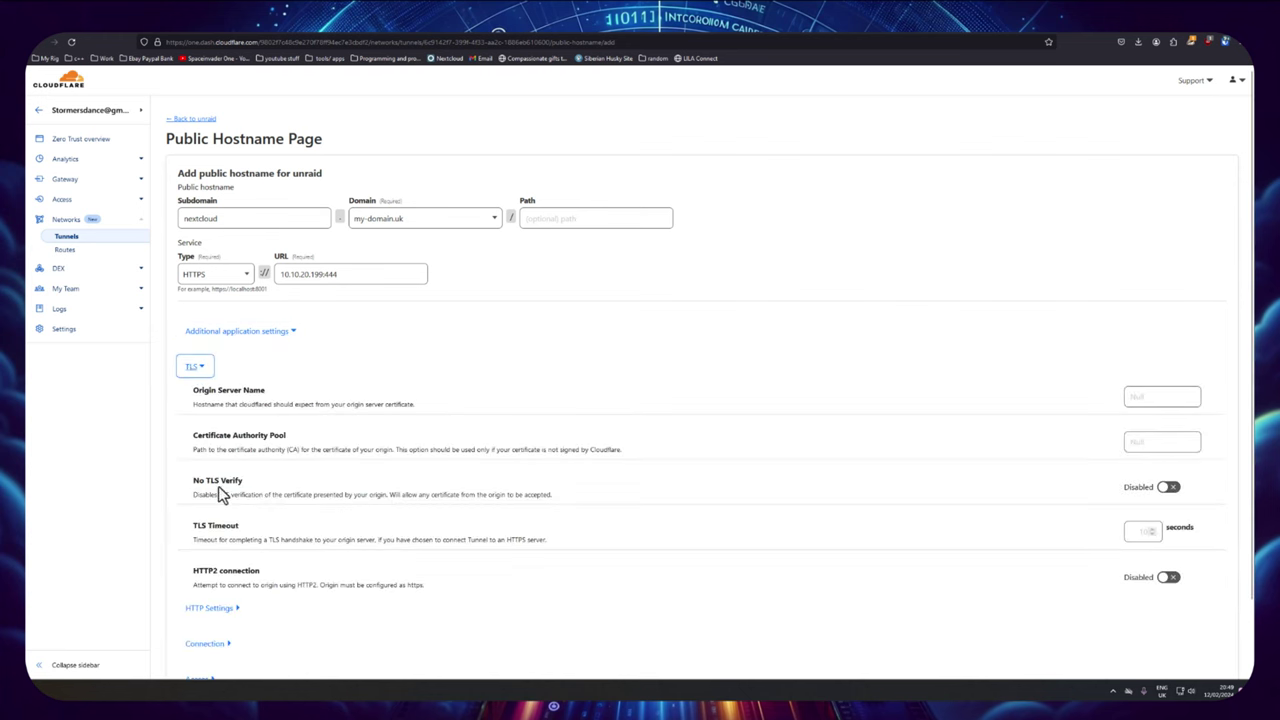
{"action": "left_click", "coordinate": [1168, 488]}
{"action": "scroll", "coordinate": [1160, 560], "scroll_direction": "down", "scroll_amount": 2}
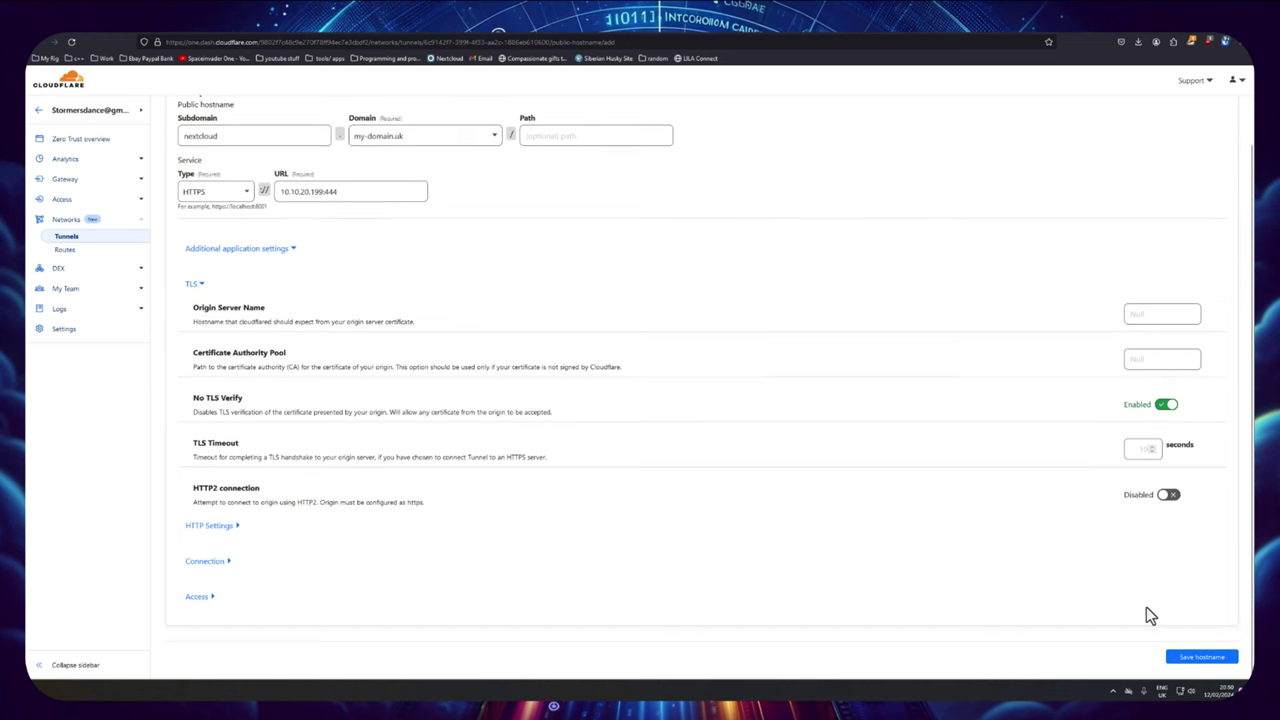
{"action": "left_click", "coordinate": [1190, 657]}
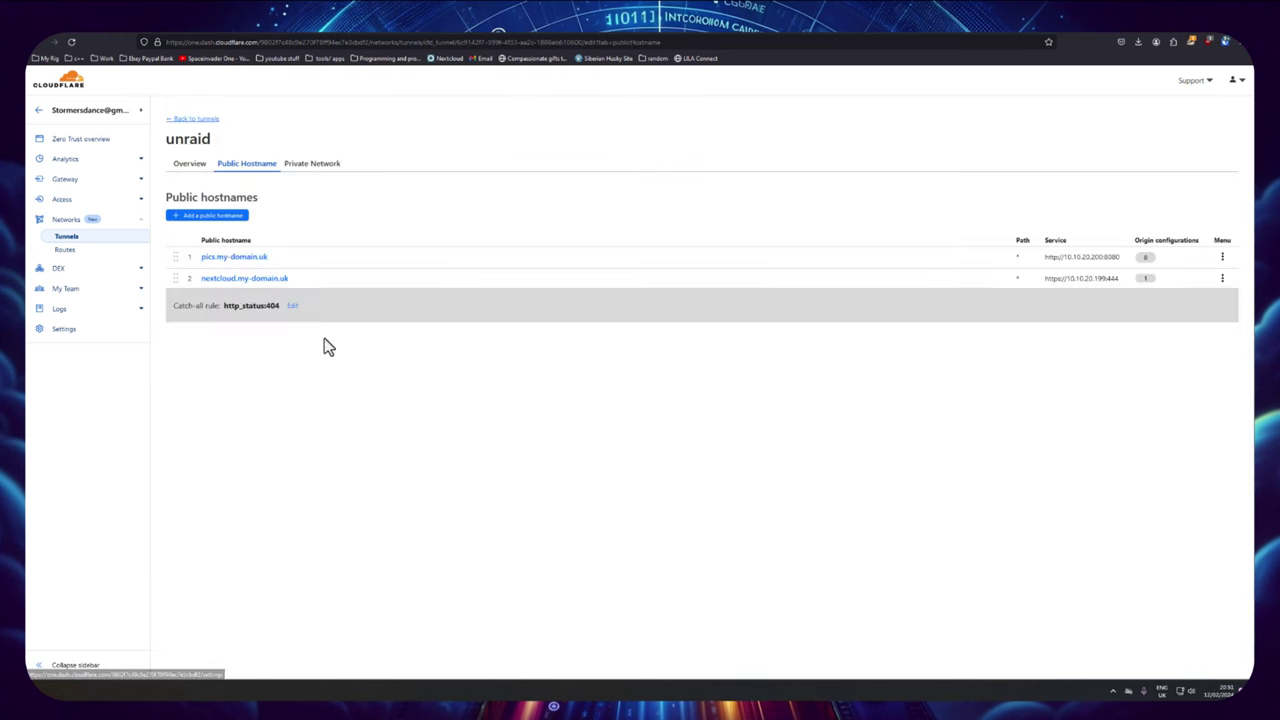
{"action": "left_click", "coordinate": [237, 283]}
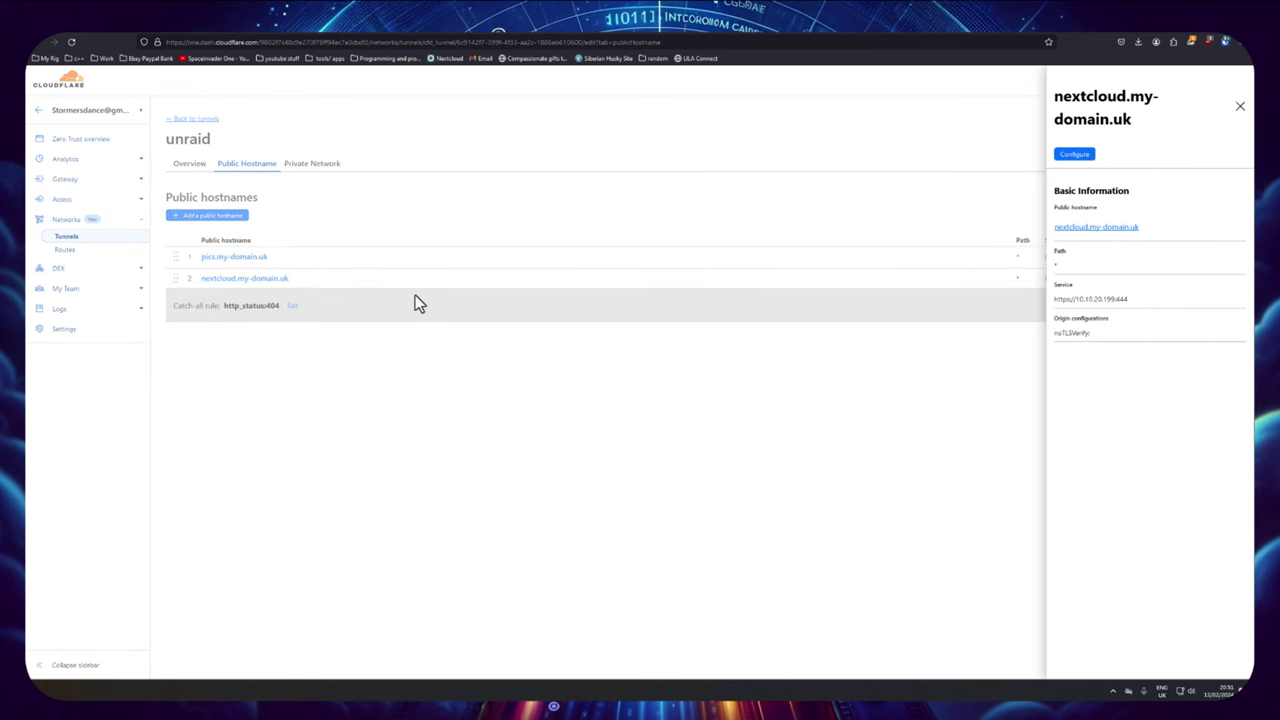